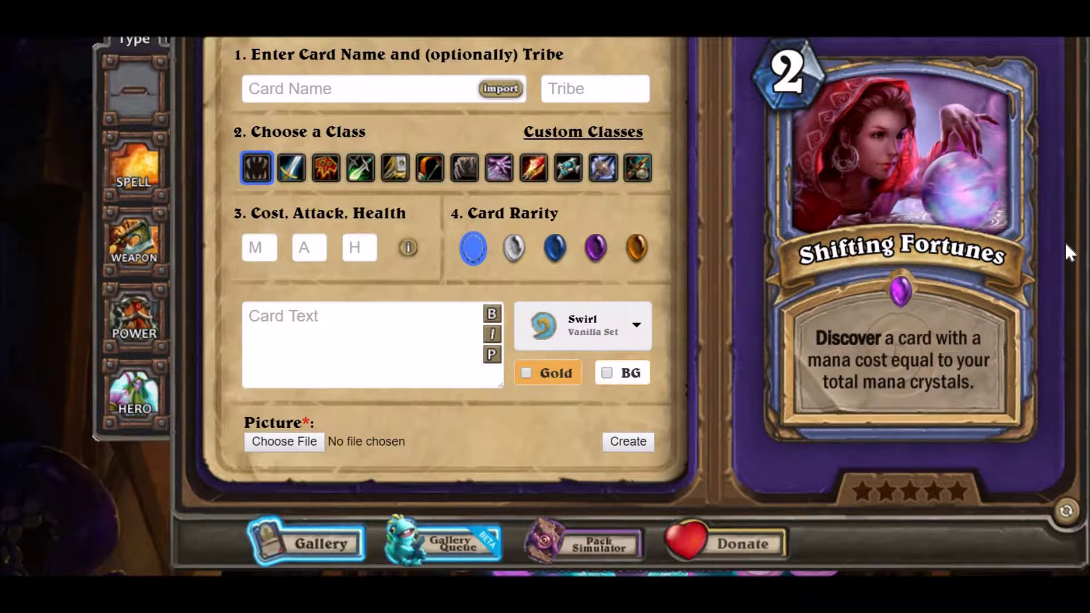
- Rate the displayed community cards: three stars for Shifting Fortunes, one for Staggering Brutality and four for Binding Trap
{"action": "left_click", "coordinate": [911, 492]}
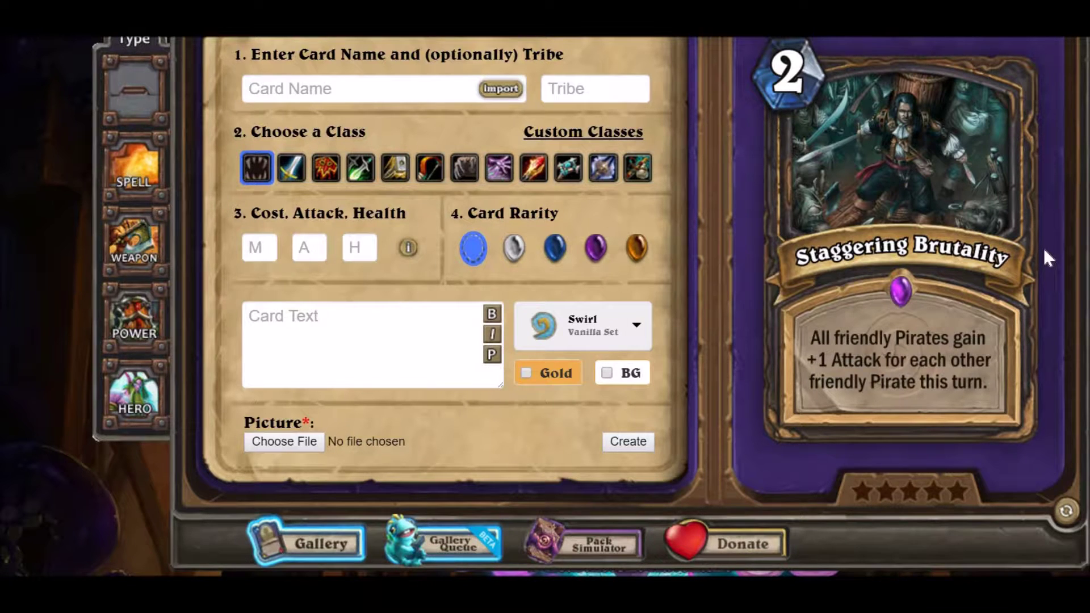
{"action": "left_click", "coordinate": [864, 499]}
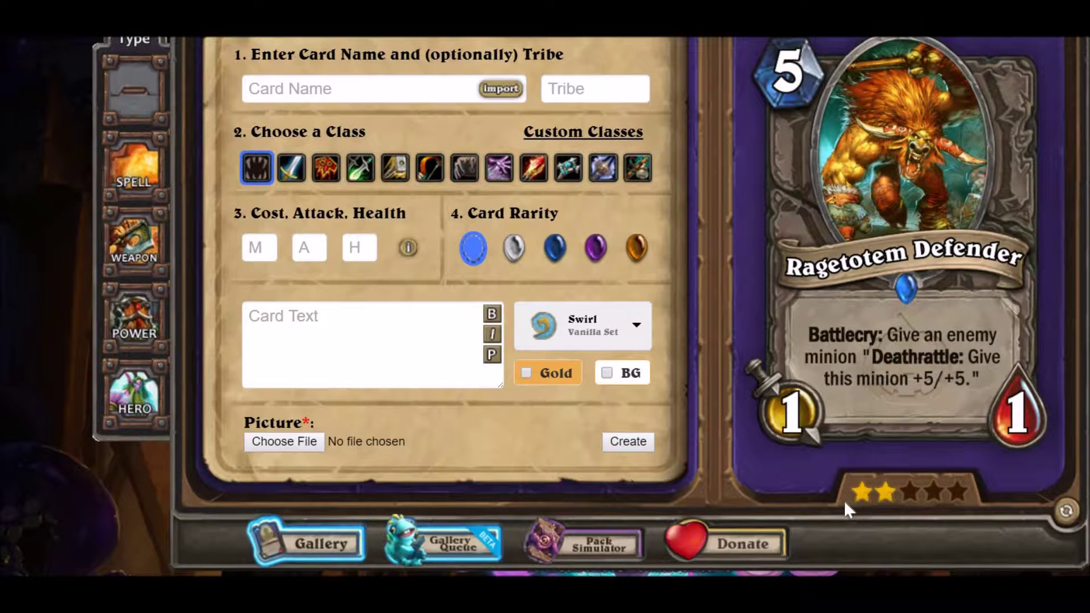
{"action": "left_click", "coordinate": [944, 352]}
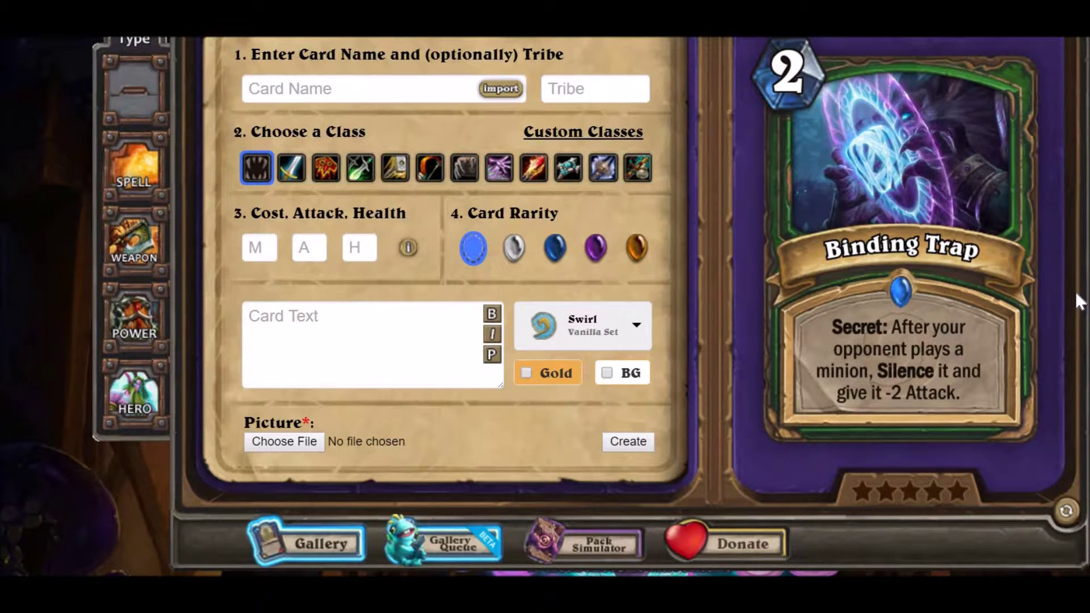
{"action": "left_click", "coordinate": [935, 491]}
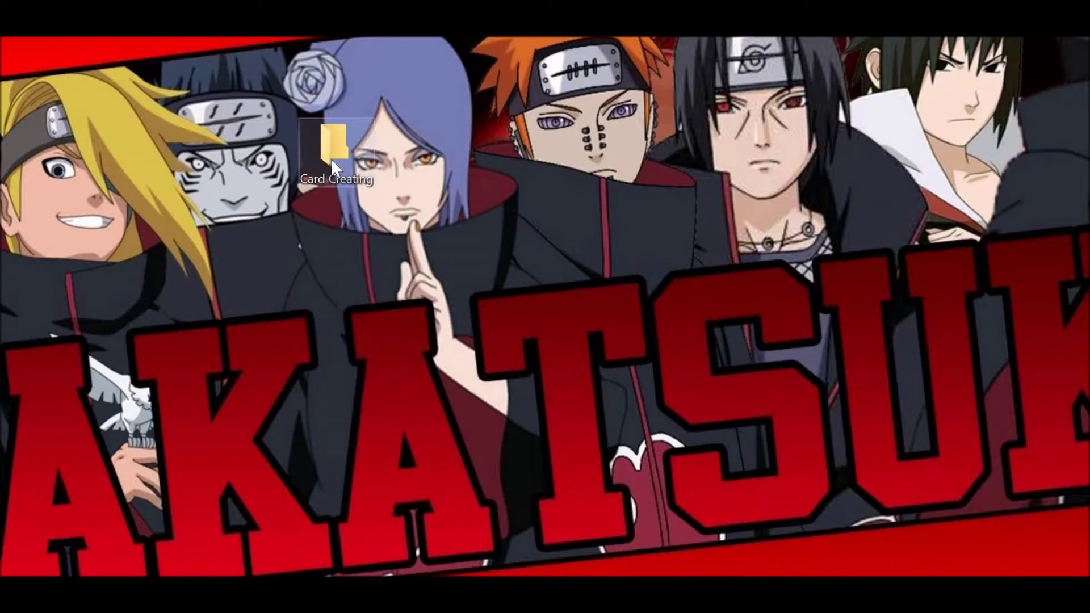
- Open the Card Creating folder on the desktop to check its contents, and close it again
{"action": "double_click", "coordinate": [333, 158]}
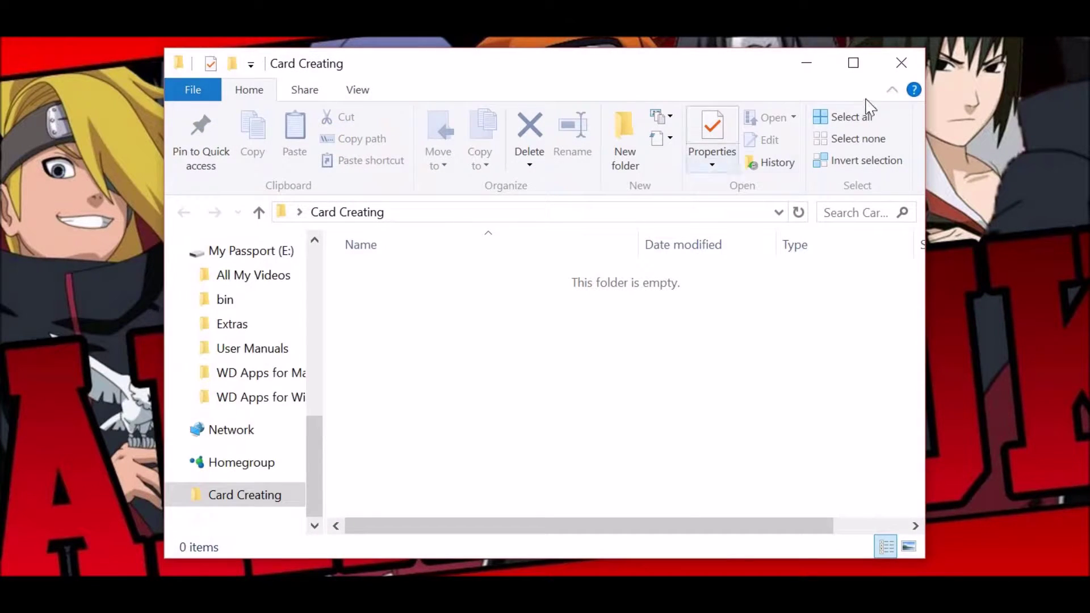
{"action": "left_click", "coordinate": [901, 65]}
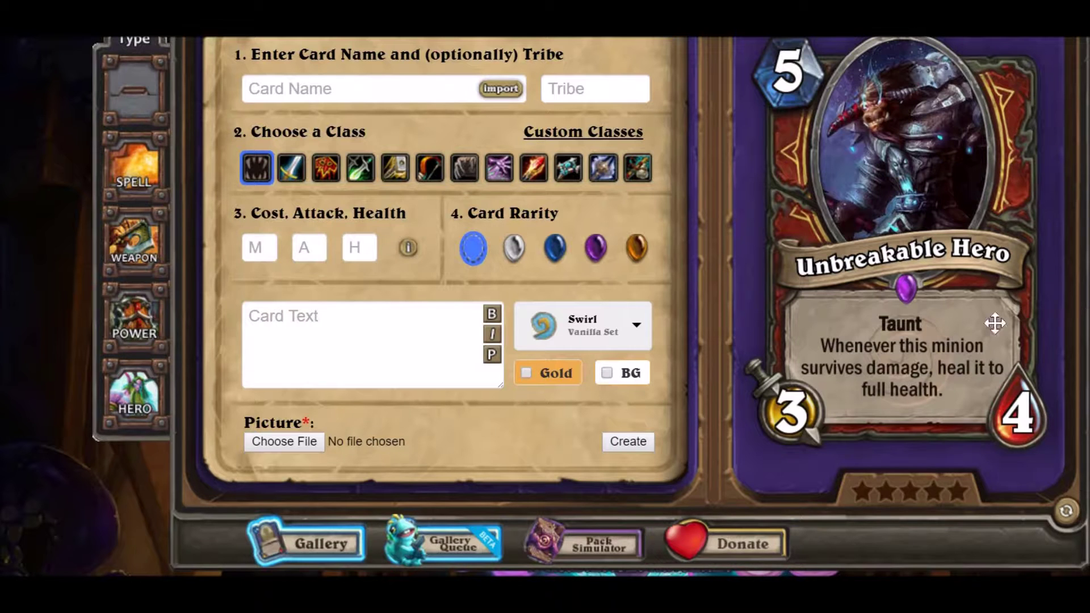
- Try the Teknician and Mokhtol custom classes on the blank card
{"action": "left_click", "coordinate": [896, 220]}
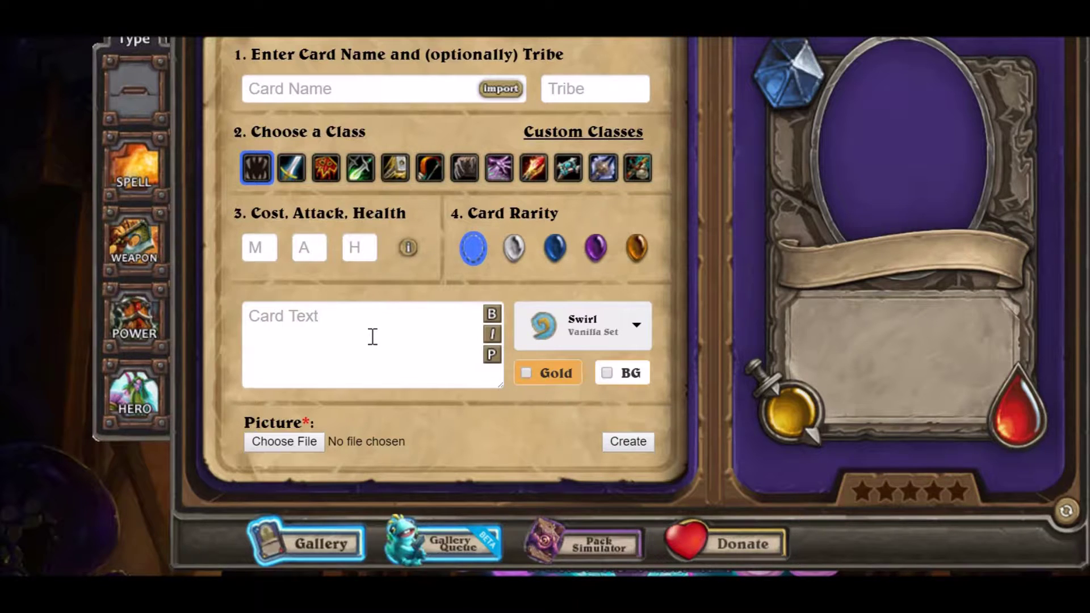
{"action": "left_click", "coordinate": [256, 248]}
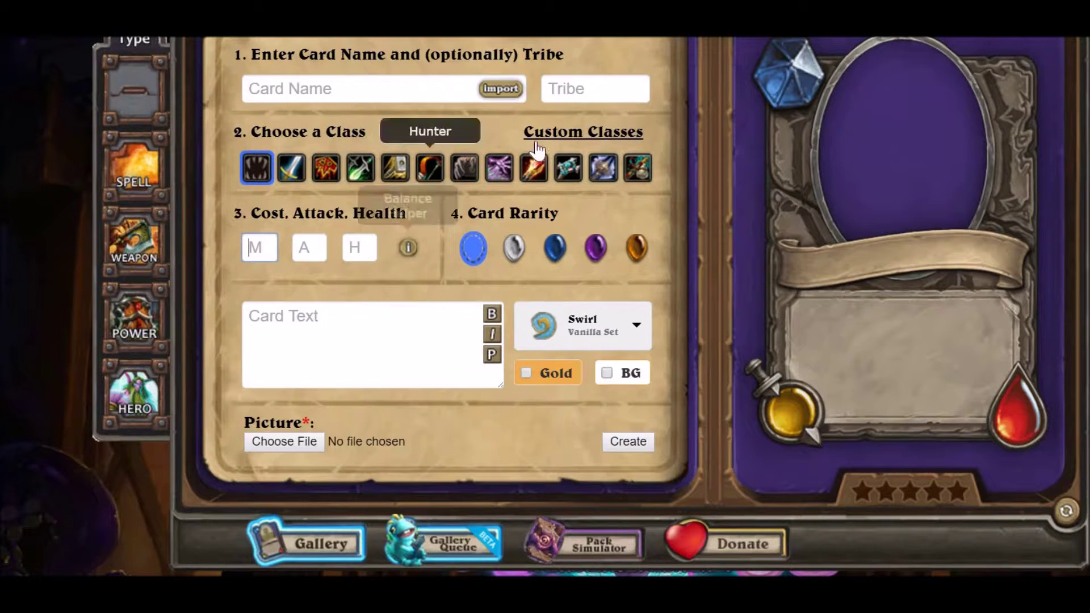
{"action": "left_click", "coordinate": [568, 134]}
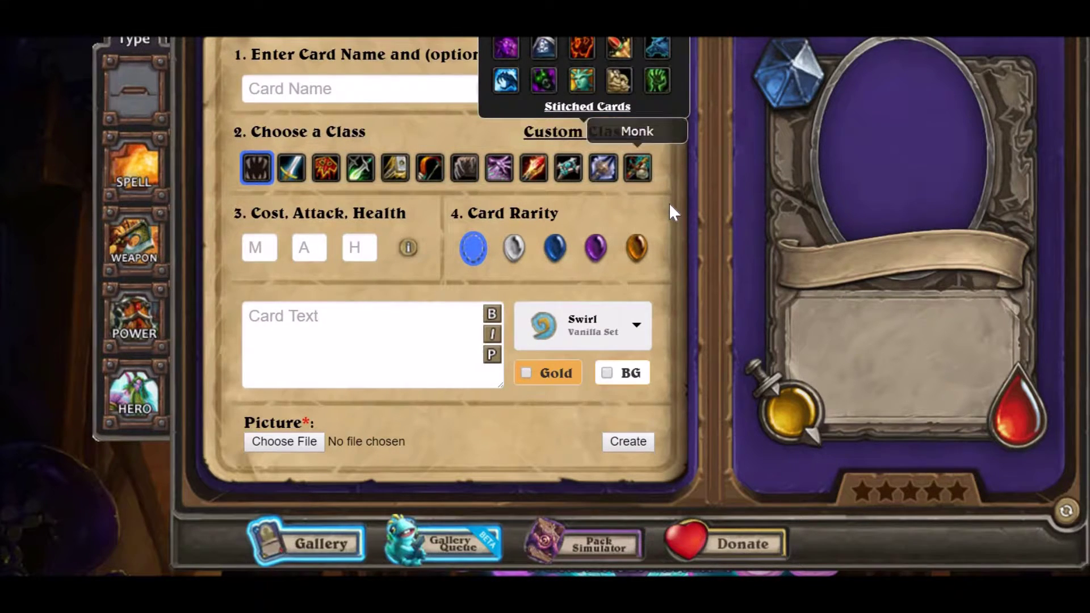
{"action": "scroll", "coordinate": [669, 202], "scroll_direction": "up", "scroll_amount": 2}
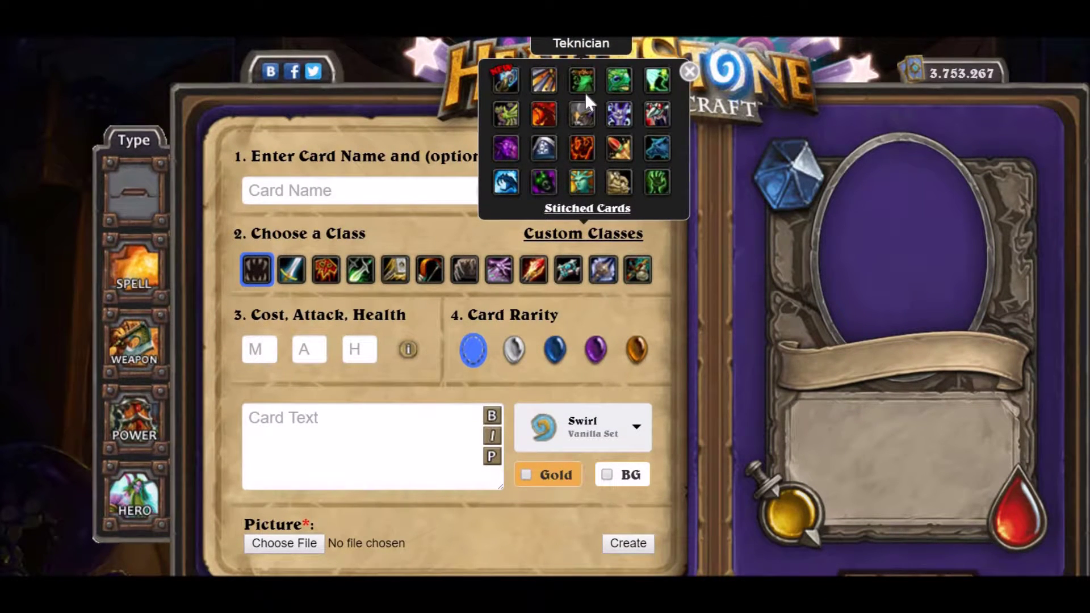
{"action": "left_click", "coordinate": [611, 89]}
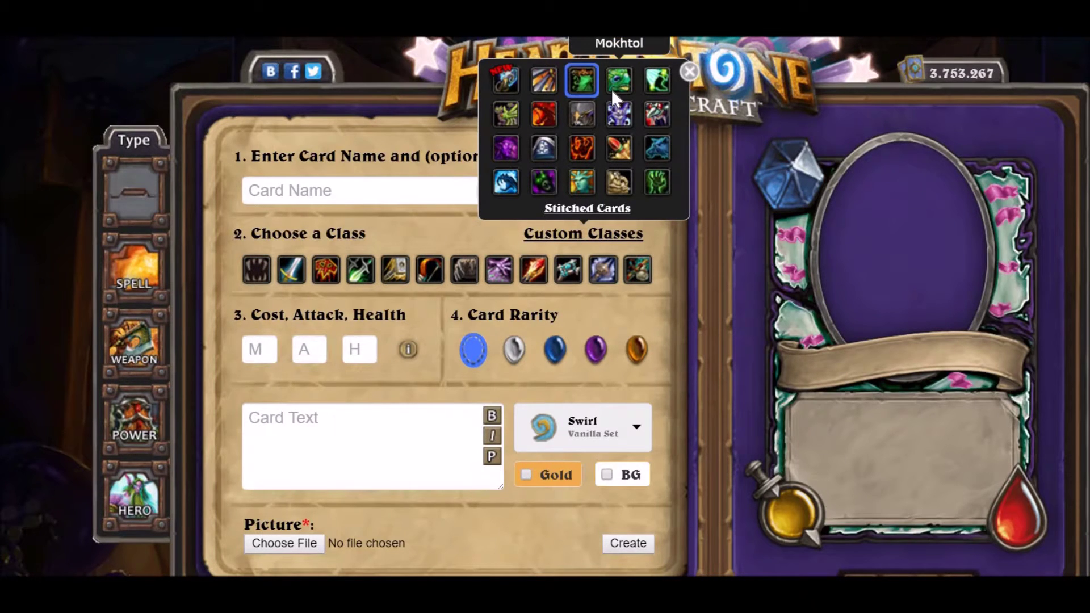
{"action": "left_click", "coordinate": [666, 318]}
- Make the new card a Spell of the Priest class with the white Common rarity gem
{"action": "left_click", "coordinate": [138, 278]}
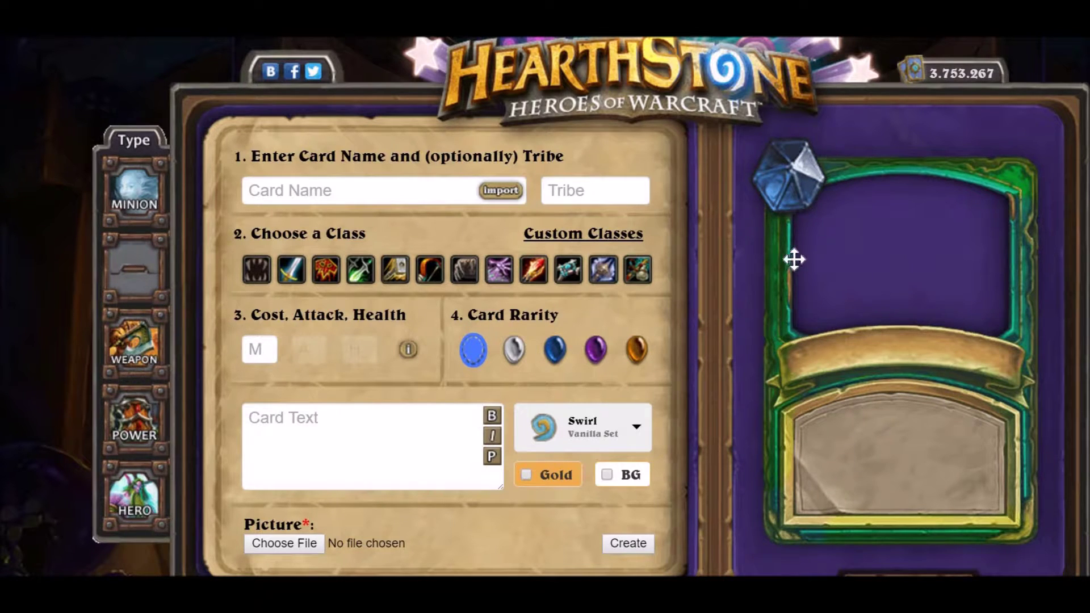
{"action": "scroll", "coordinate": [678, 288], "scroll_direction": "down", "scroll_amount": 2}
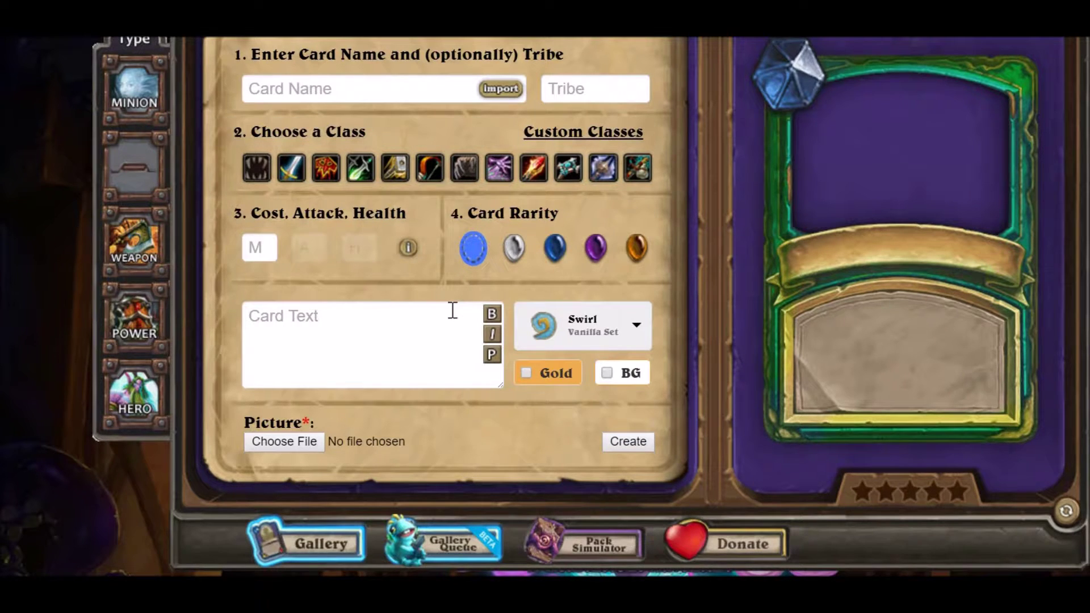
{"action": "scroll", "coordinate": [382, 251], "scroll_direction": "up", "scroll_amount": 2}
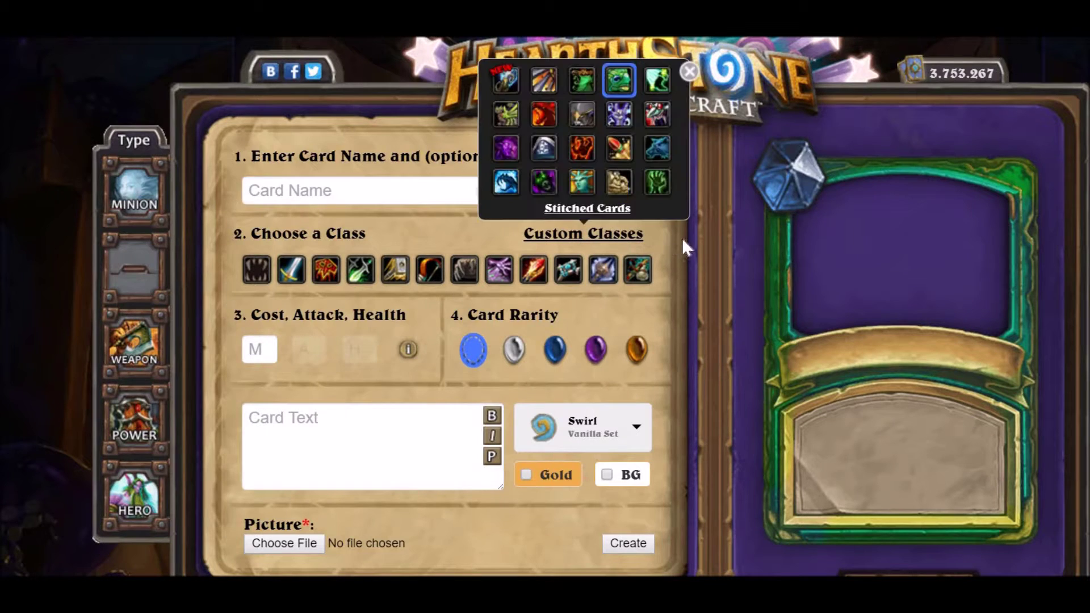
{"action": "left_click", "coordinate": [565, 272]}
{"action": "scroll", "coordinate": [683, 323], "scroll_direction": "down", "scroll_amount": 2}
{"action": "left_click", "coordinate": [514, 248]}
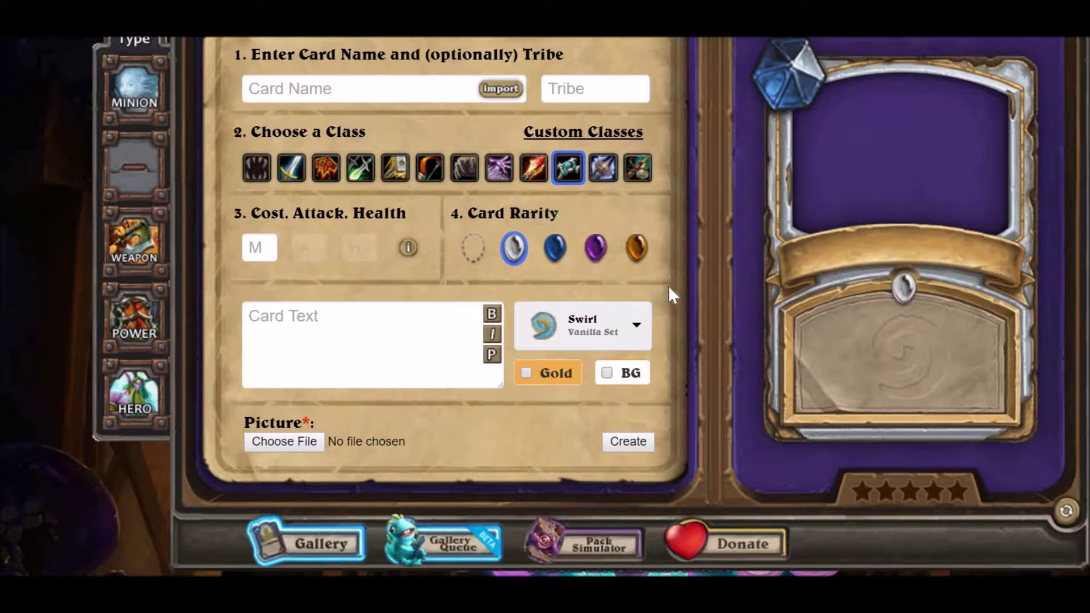
- Set the spell's mana cost to 1
{"action": "scroll", "coordinate": [287, 361], "scroll_direction": "up", "scroll_amount": 2}
{"action": "left_click", "coordinate": [276, 355]}
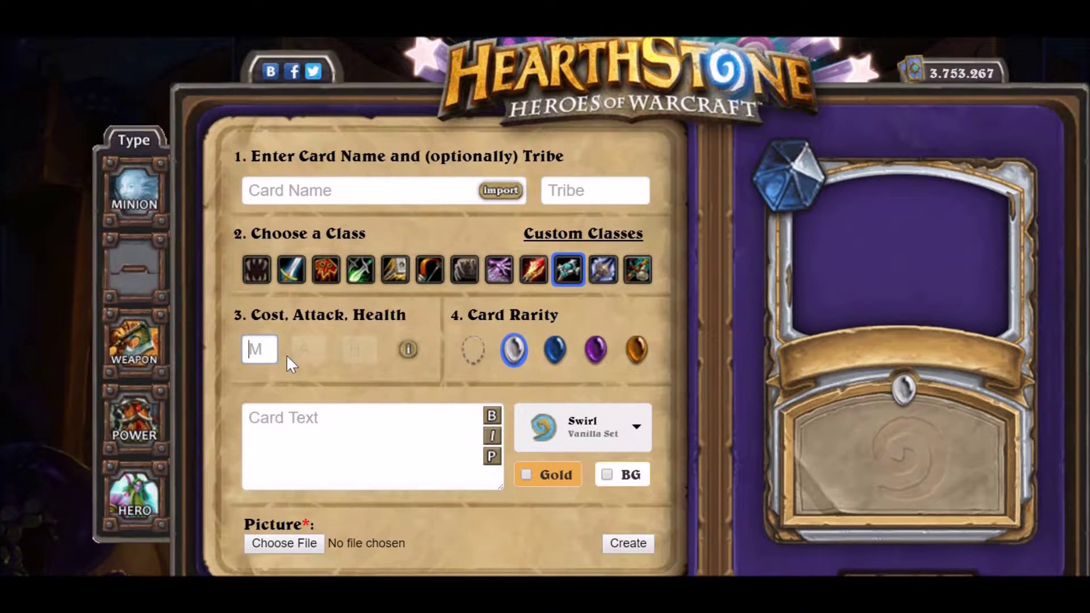
{"action": "type", "text": "1"}
- Enter the card text "Add the last card your opponent played to your hand, and deck."
{"action": "left_click", "coordinate": [346, 441]}
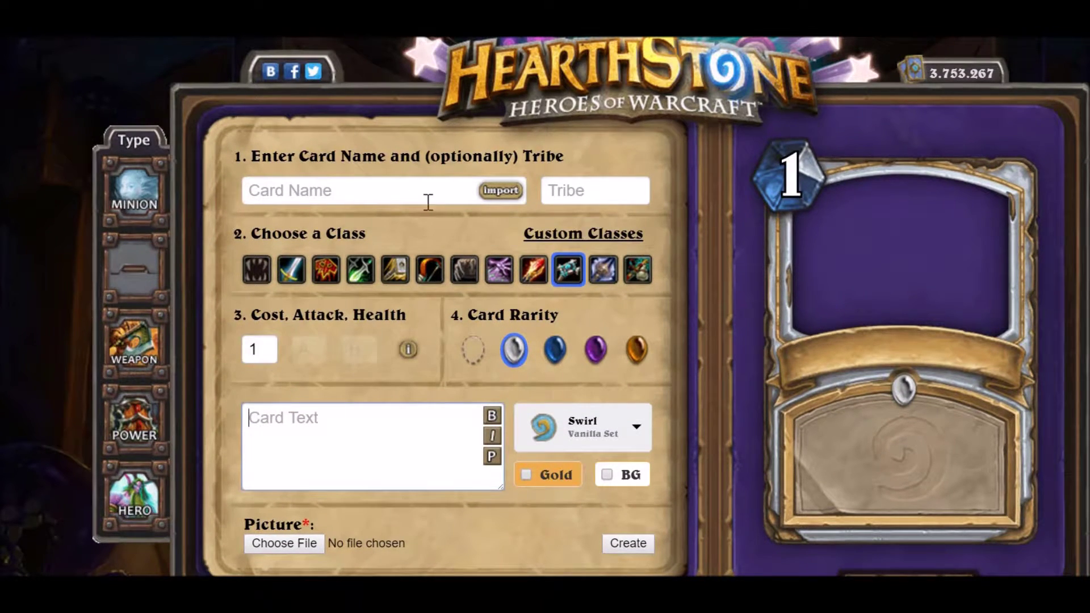
{"action": "left_click", "coordinate": [405, 203]}
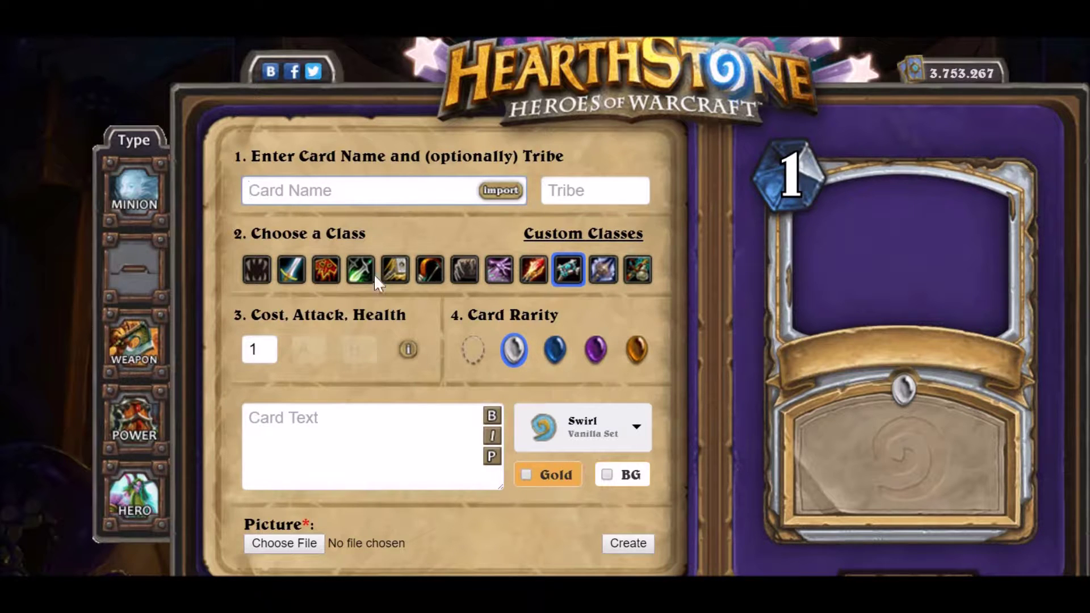
{"action": "left_click", "coordinate": [328, 436]}
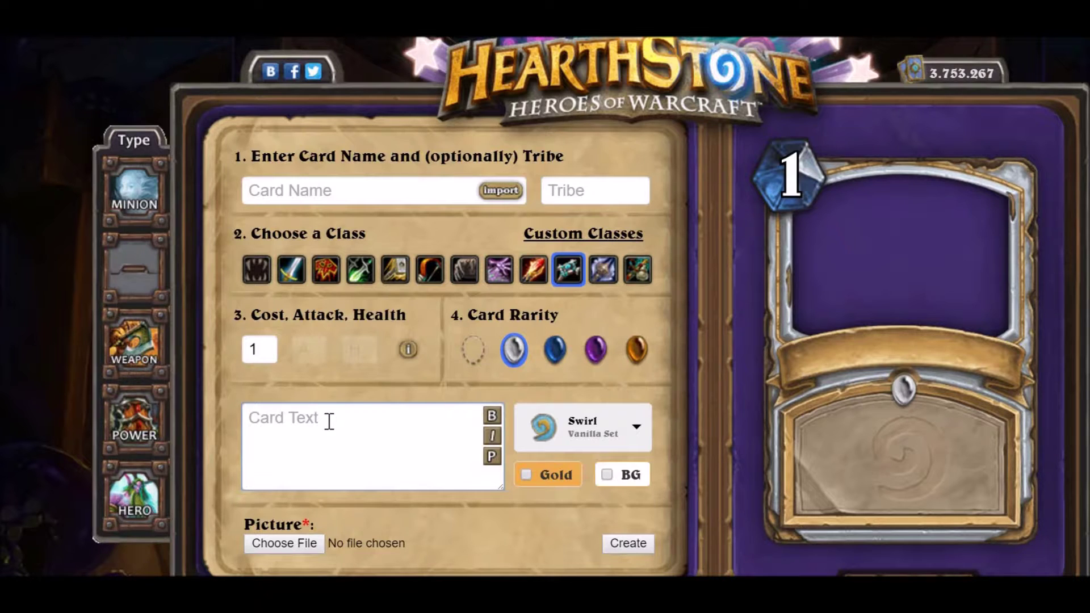
{"action": "type", "text": "Add the l"}
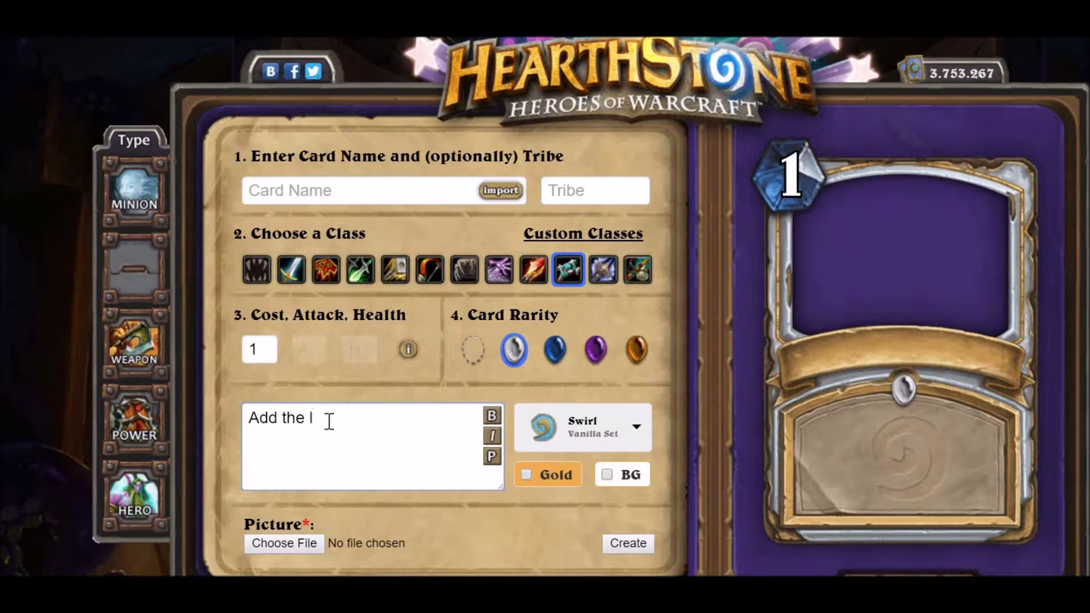
{"action": "type", "text": "ast card your opponent"}
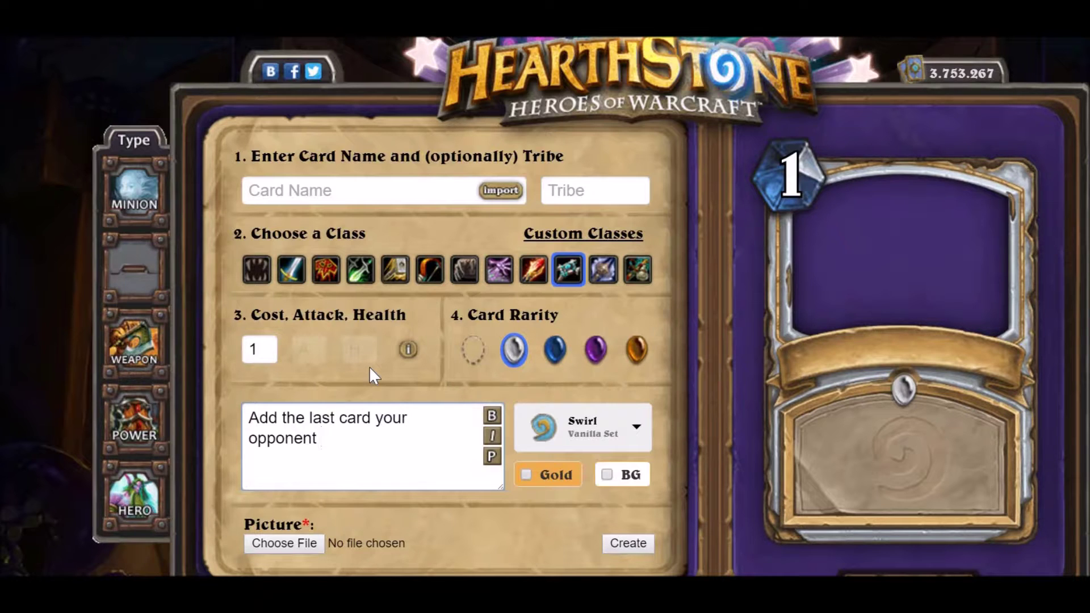
{"action": "type", "text": "played to your hand"}
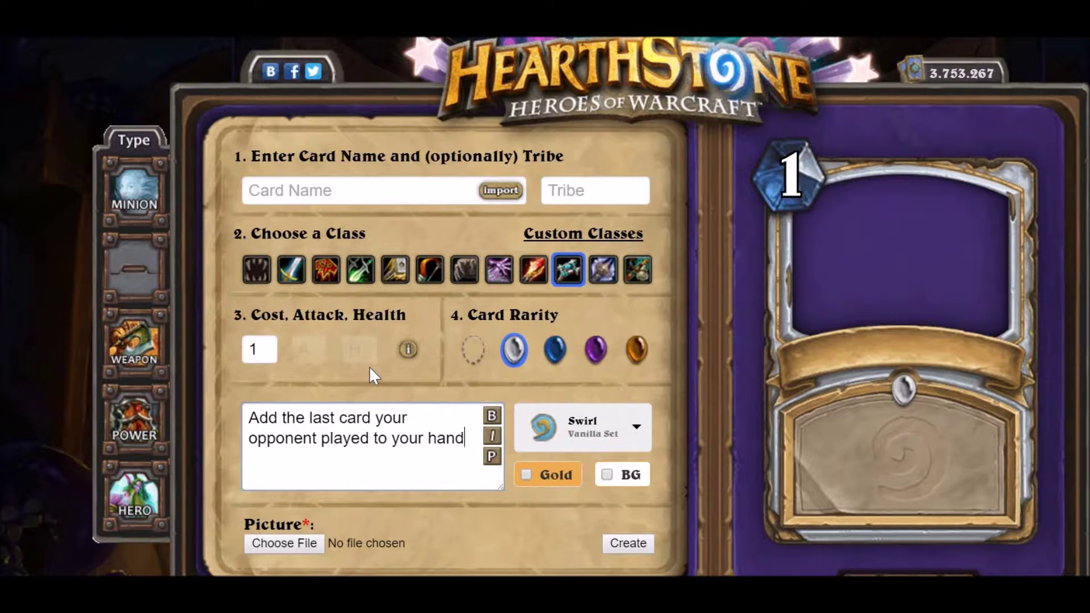
{"action": "type", "text": ", and deck."}
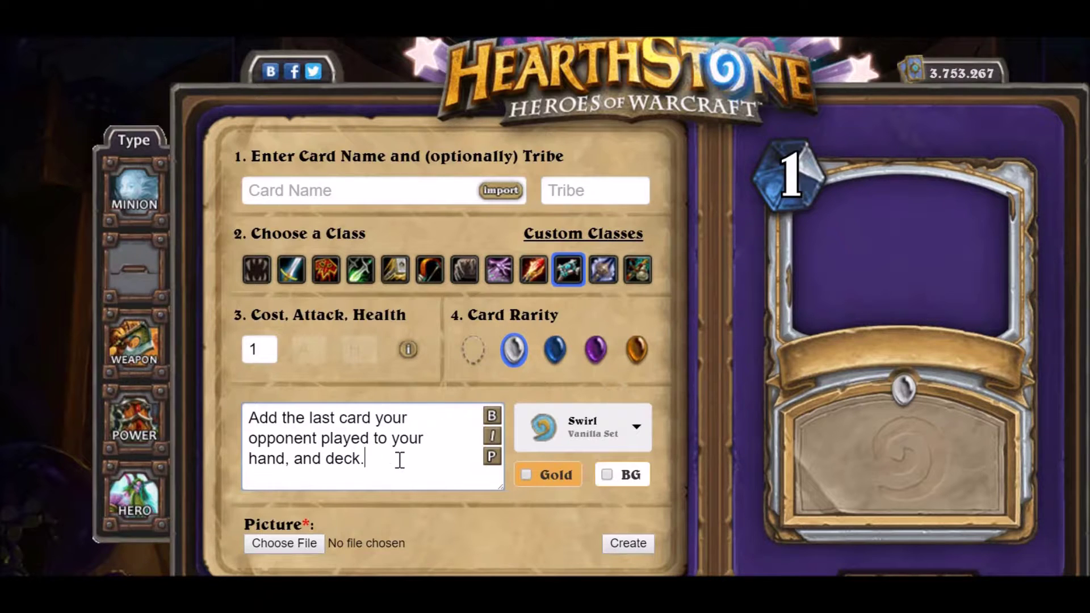
{"action": "left_click", "coordinate": [493, 460]}
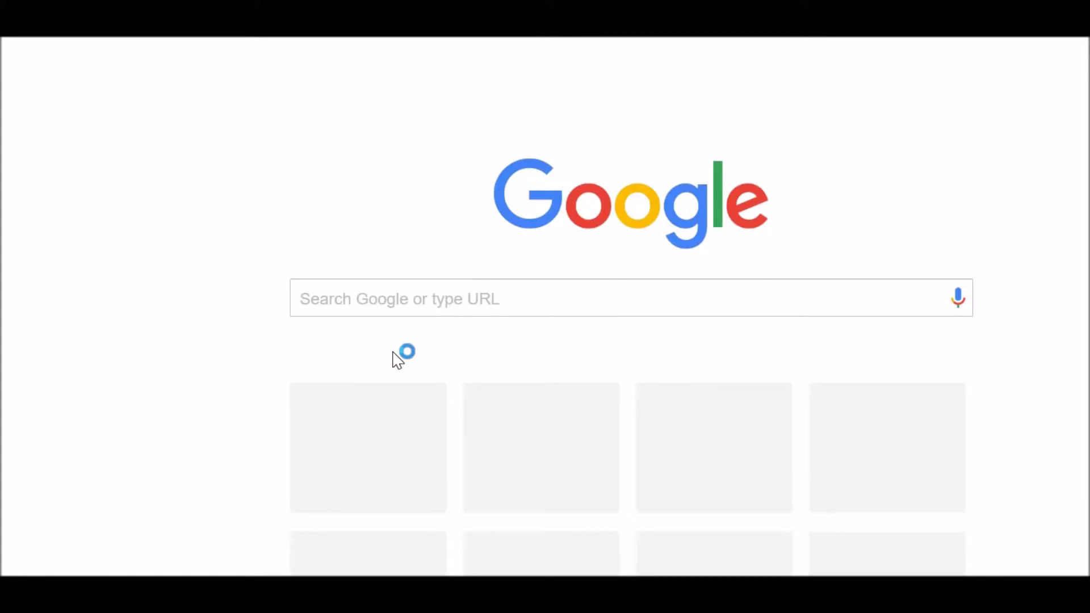
- Search Google for "magic art" and show the image results
{"action": "left_click", "coordinate": [416, 294]}
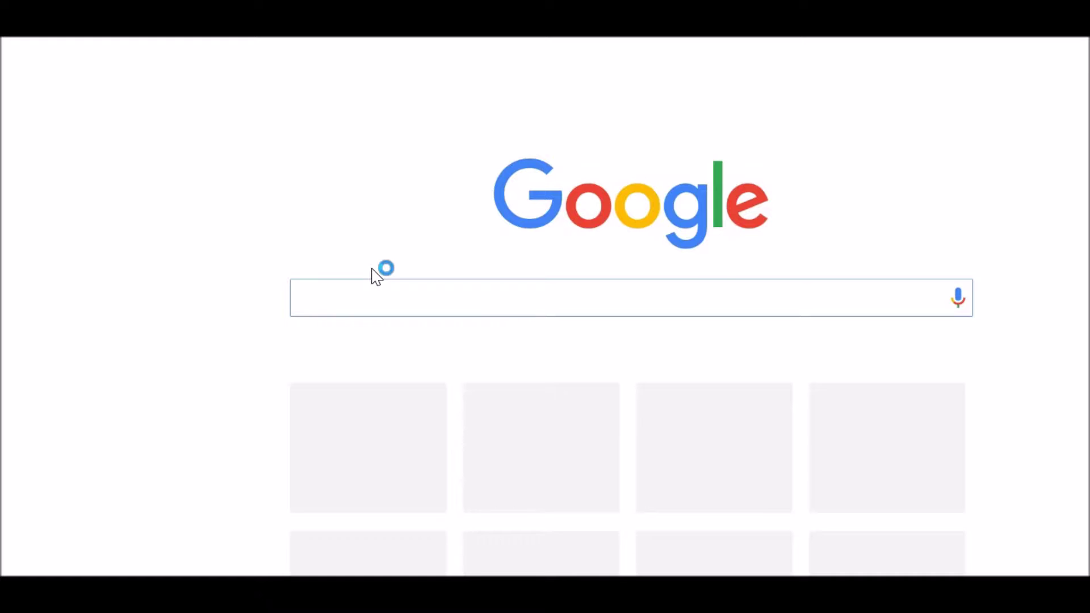
{"action": "type", "text": "magic ar"}
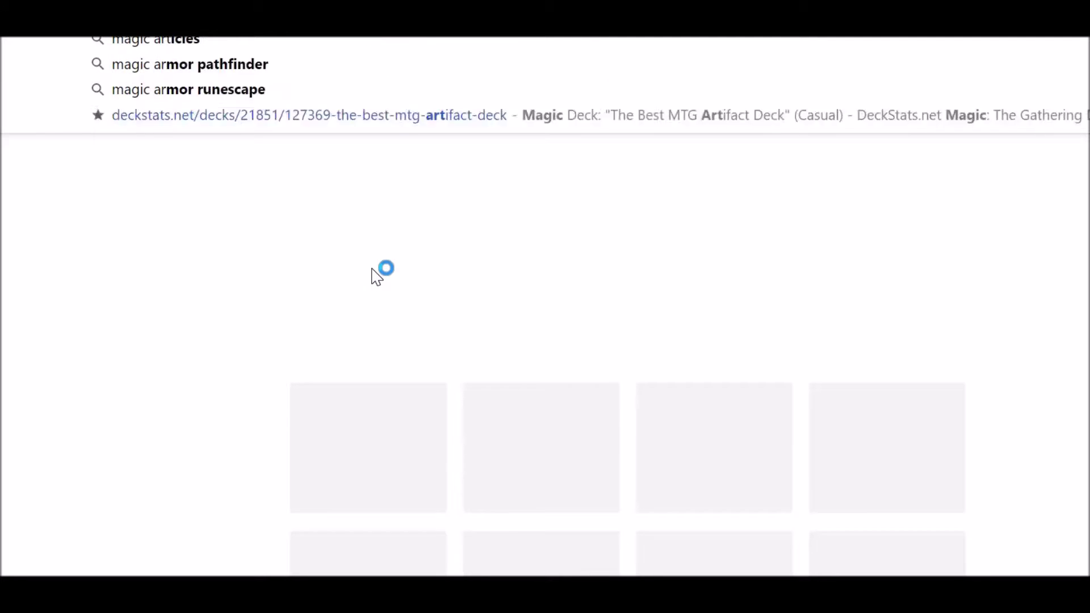
{"action": "key", "text": "Return"}
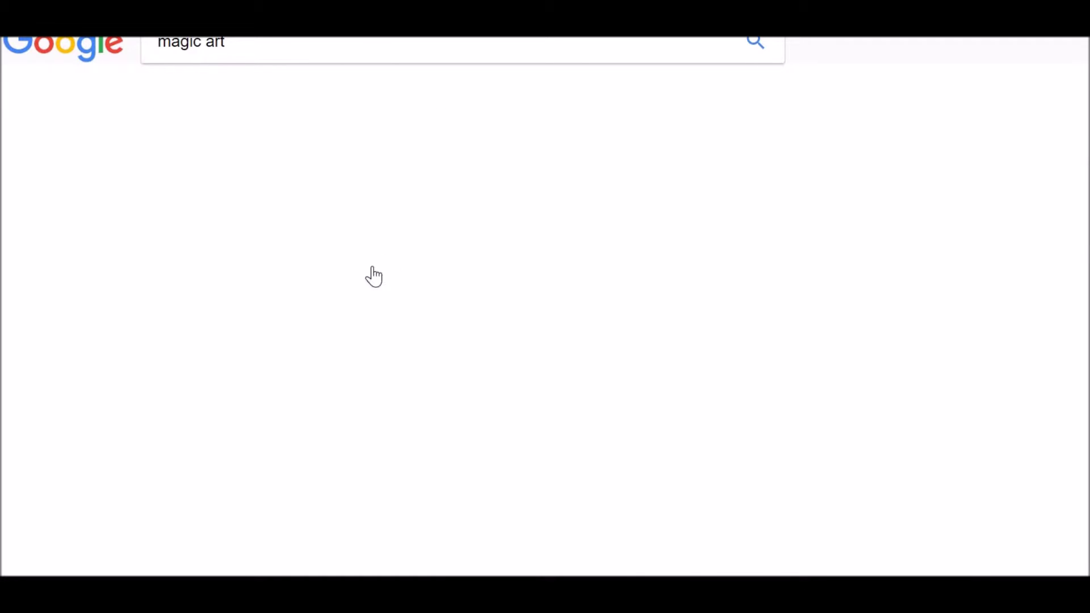
{"action": "left_click", "coordinate": [234, 107]}
- Browse the magic art image results for a picture that suits the Priest spell card
{"action": "scroll", "coordinate": [569, 362], "scroll_direction": "down", "scroll_amount": 5}
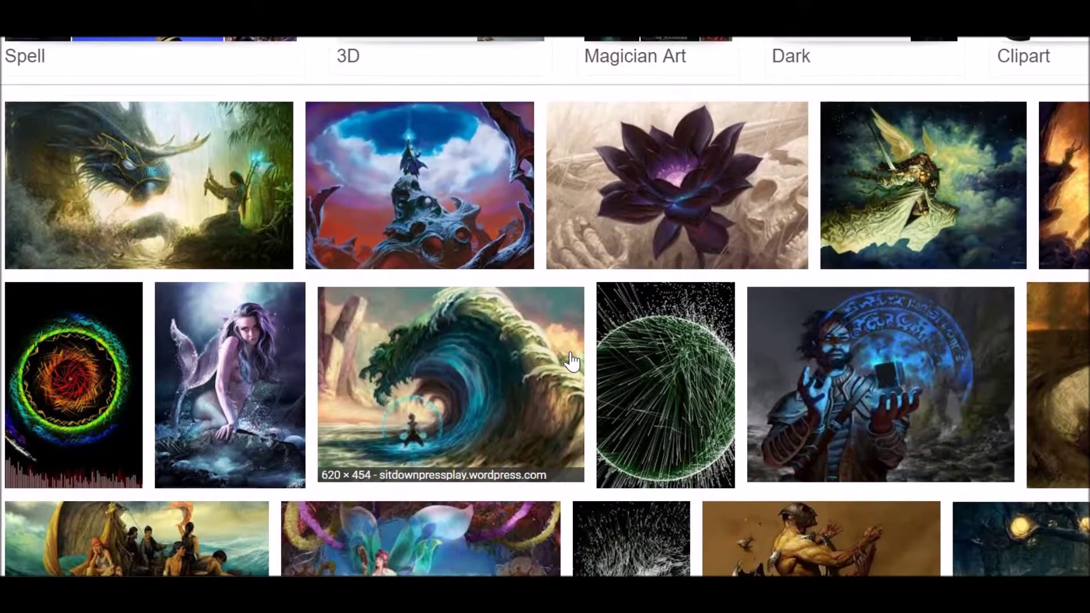
{"action": "scroll", "coordinate": [657, 381], "scroll_direction": "down", "scroll_amount": 4}
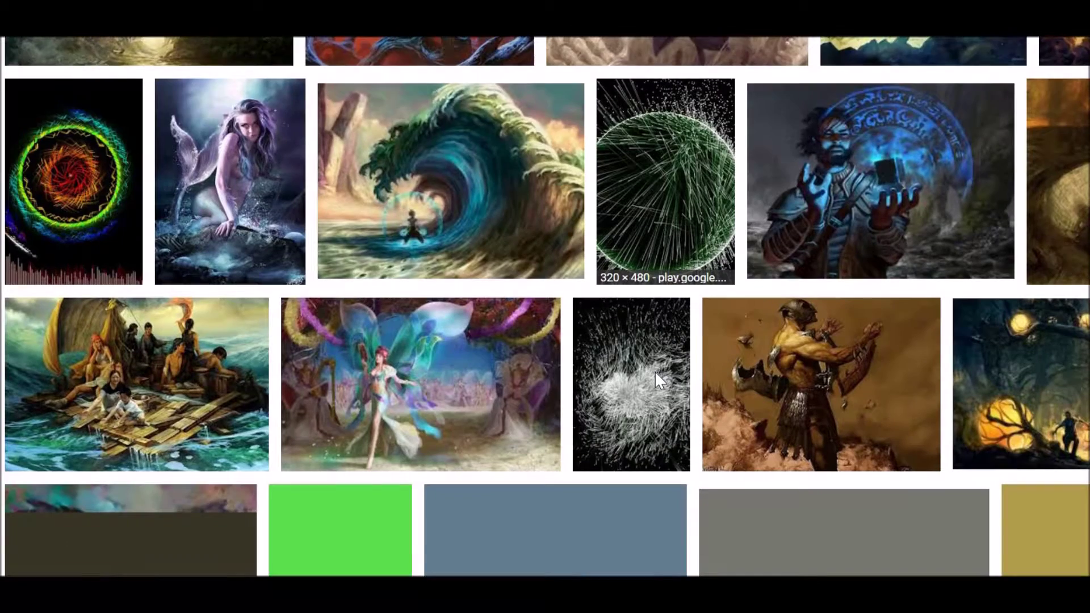
{"action": "scroll", "coordinate": [656, 373], "scroll_direction": "down", "scroll_amount": 1}
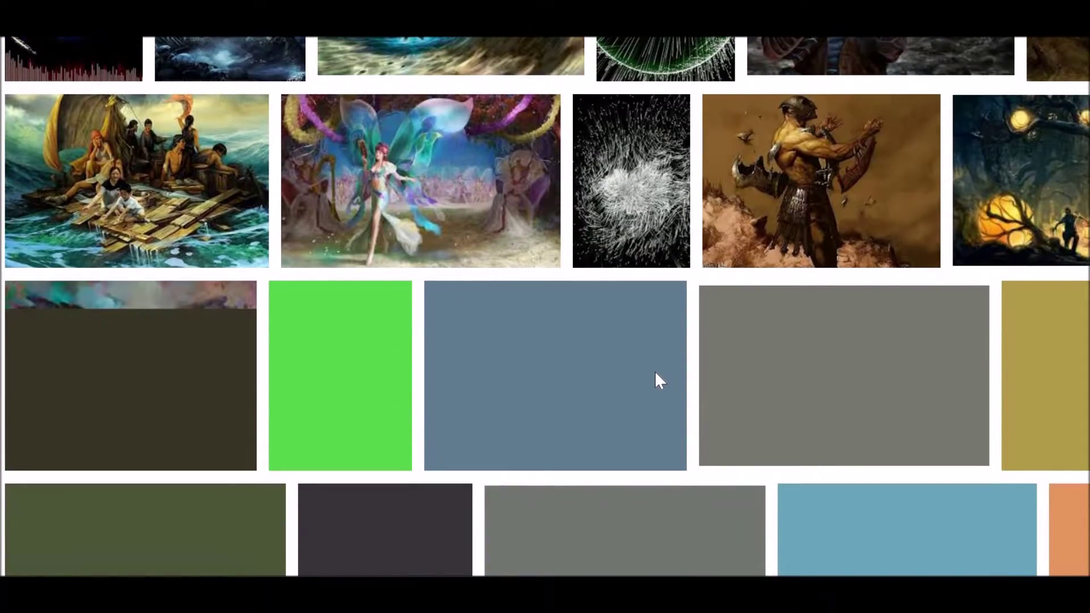
{"action": "scroll", "coordinate": [663, 386], "scroll_direction": "down", "scroll_amount": 3}
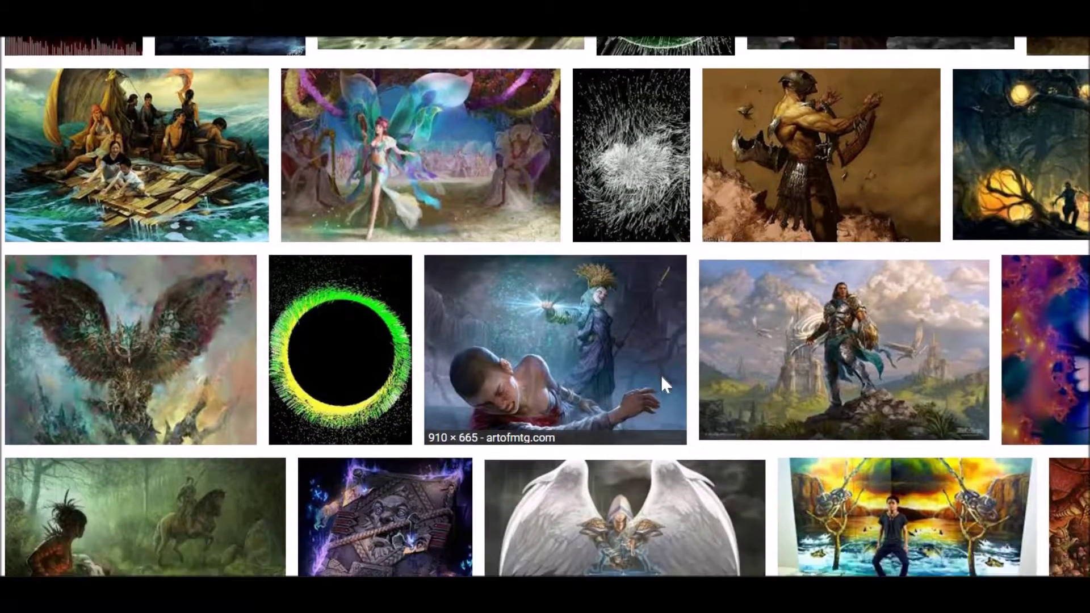
{"action": "scroll", "coordinate": [664, 386], "scroll_direction": "down", "scroll_amount": 4}
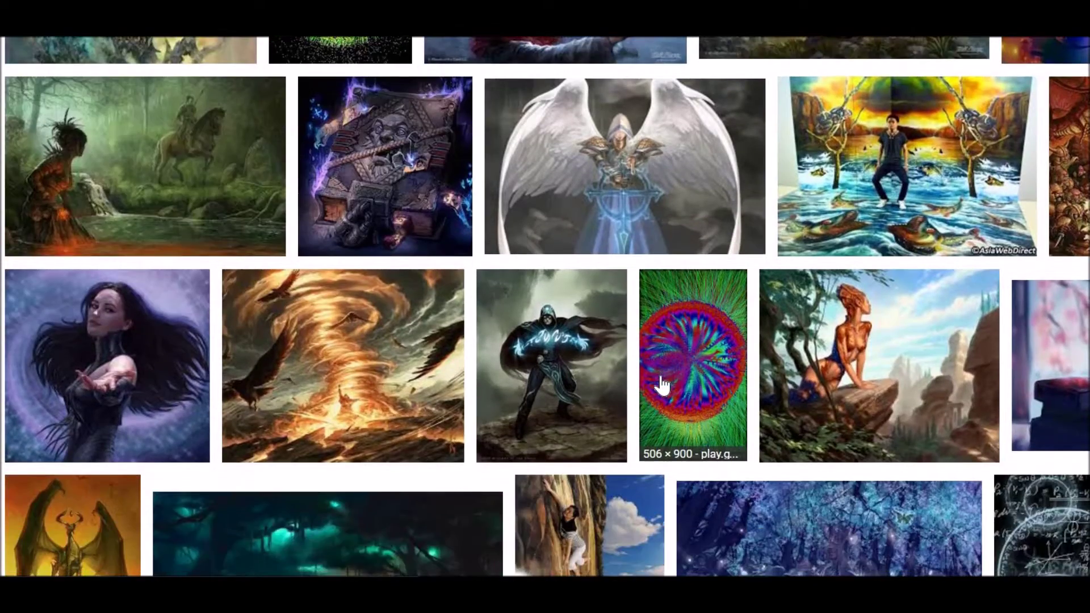
{"action": "scroll", "coordinate": [664, 386], "scroll_direction": "down", "scroll_amount": 5}
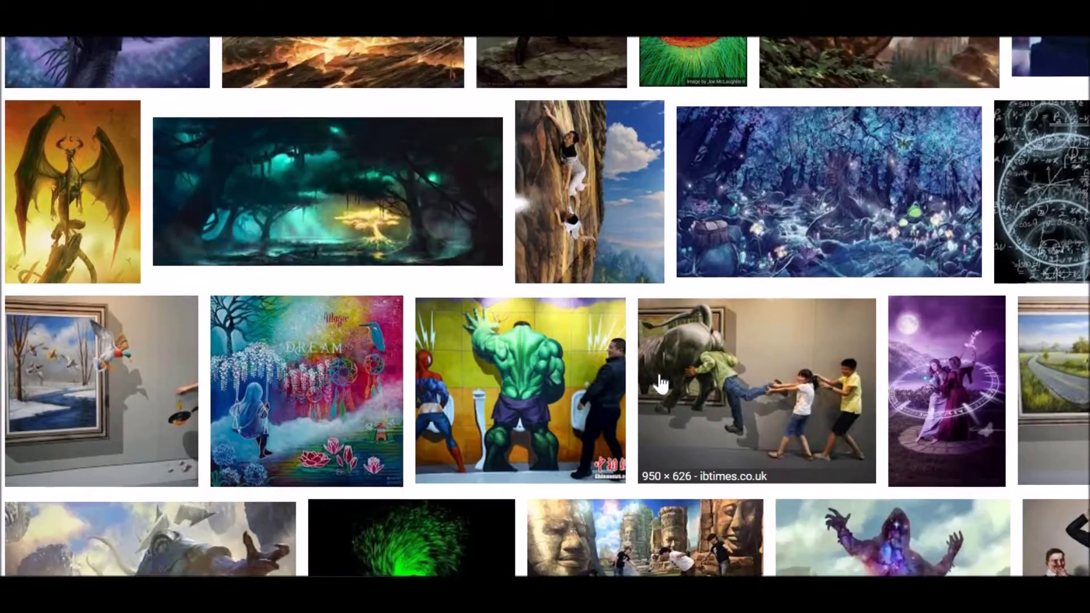
{"action": "scroll", "coordinate": [639, 318], "scroll_direction": "down", "scroll_amount": 5}
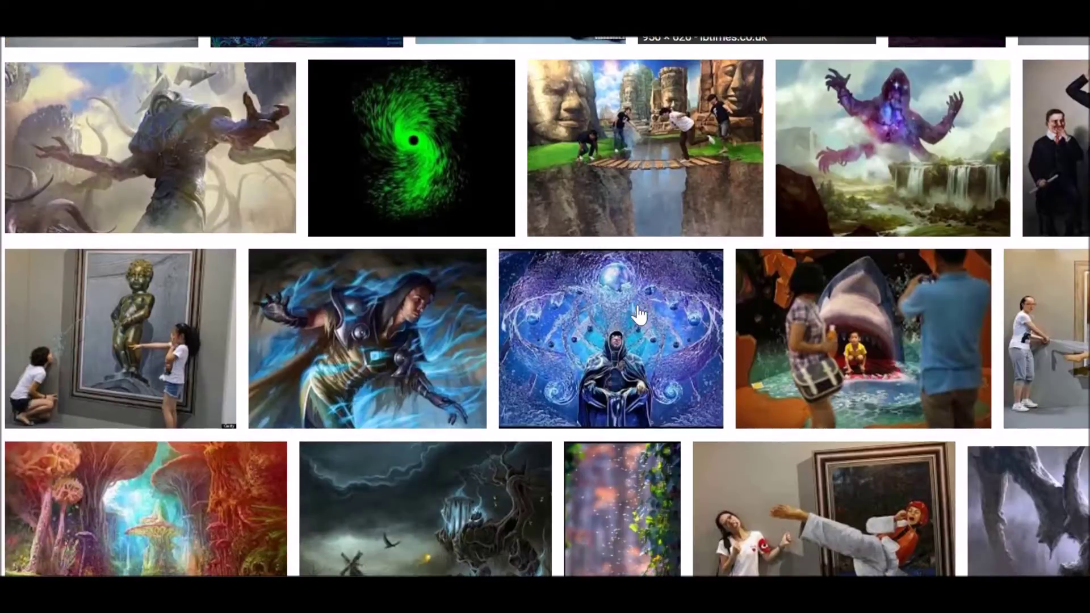
{"action": "scroll", "coordinate": [639, 312], "scroll_direction": "down", "scroll_amount": 4}
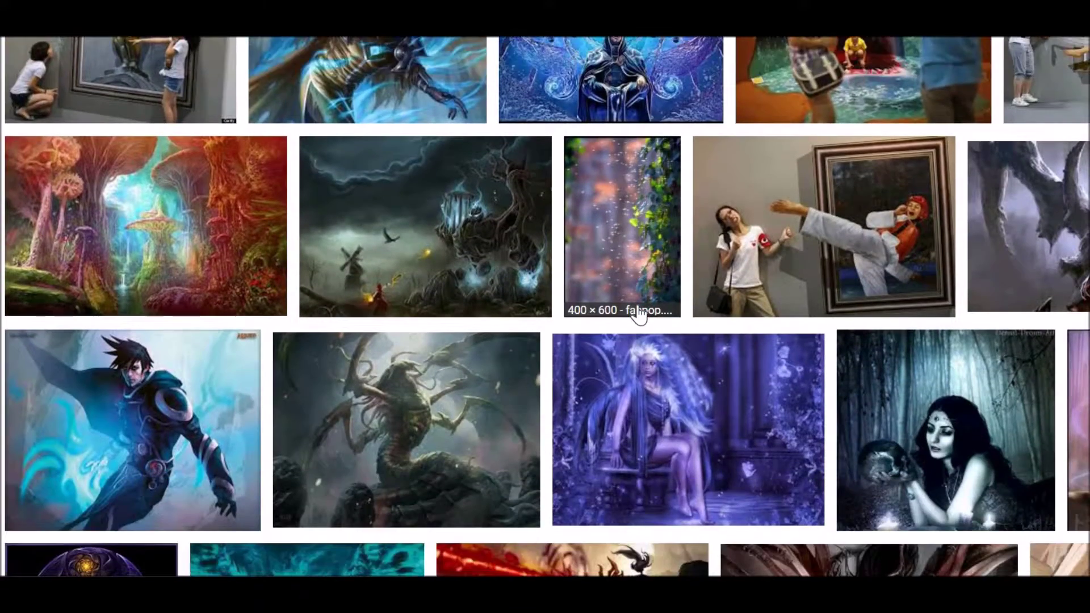
{"action": "scroll", "coordinate": [632, 310], "scroll_direction": "down", "scroll_amount": 3}
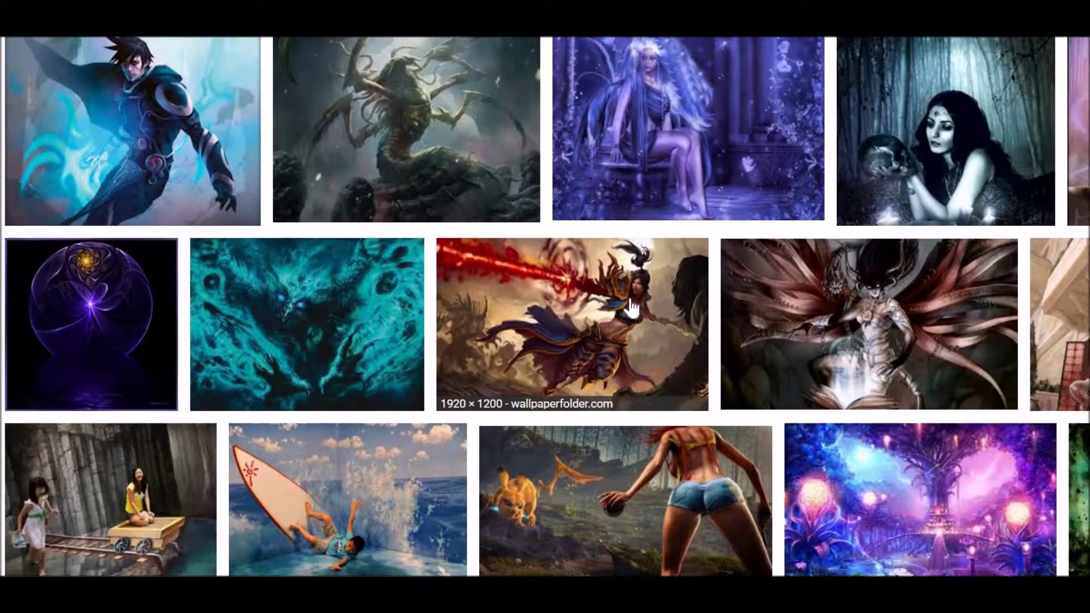
{"action": "scroll", "coordinate": [636, 309], "scroll_direction": "down", "scroll_amount": 2}
{"action": "scroll", "coordinate": [534, 344], "scroll_direction": "down", "scroll_amount": 3}
{"action": "scroll", "coordinate": [534, 344], "scroll_direction": "down", "scroll_amount": 5}
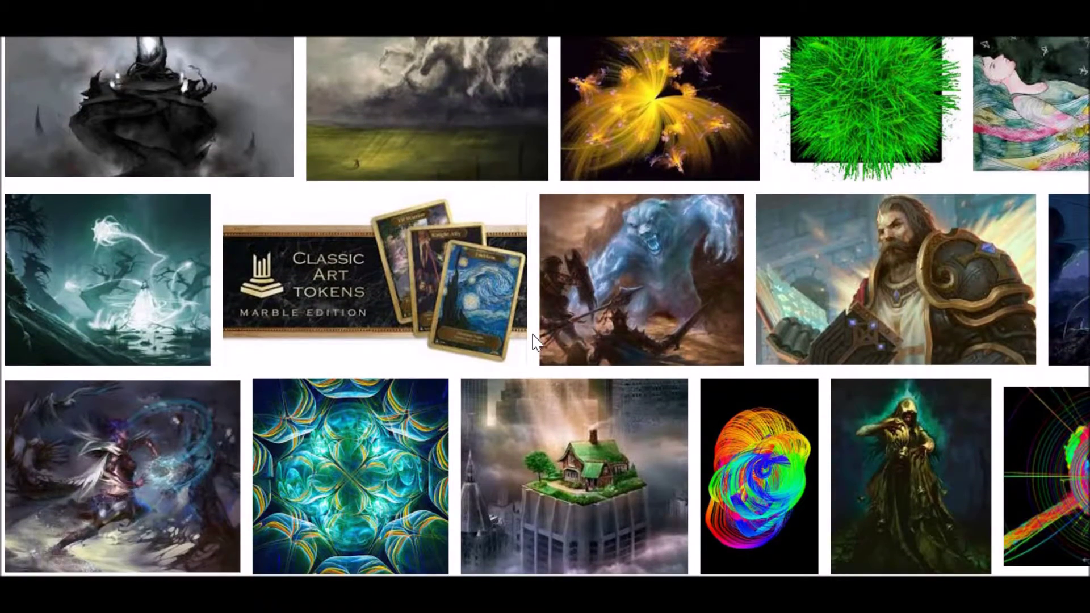
- Save the image of the bearded paladin holding a glowing book to the desktop
{"action": "left_click", "coordinate": [870, 269]}
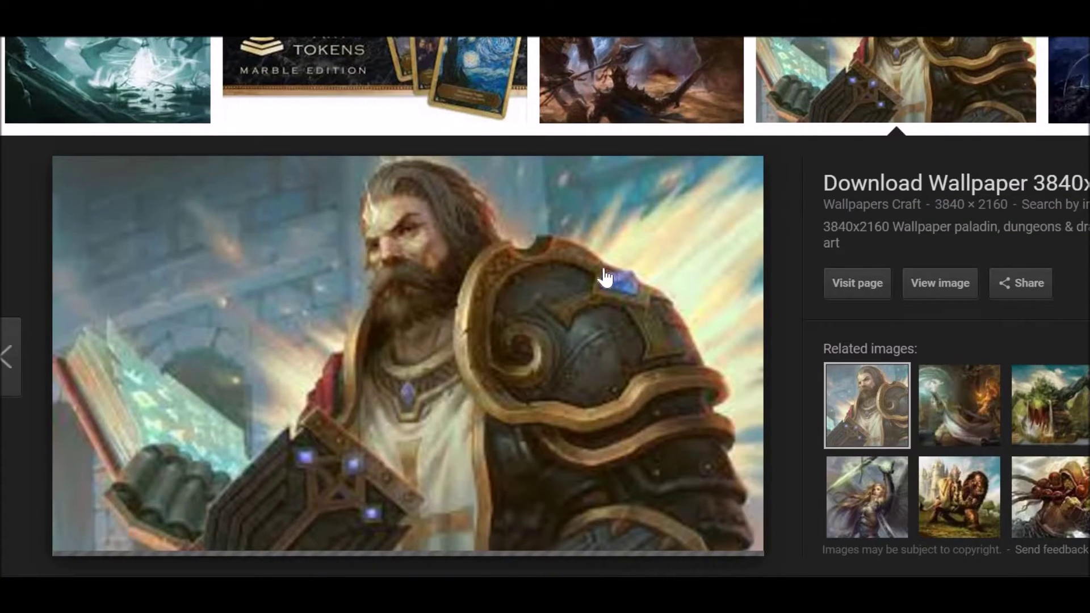
{"action": "right_click", "coordinate": [474, 282]}
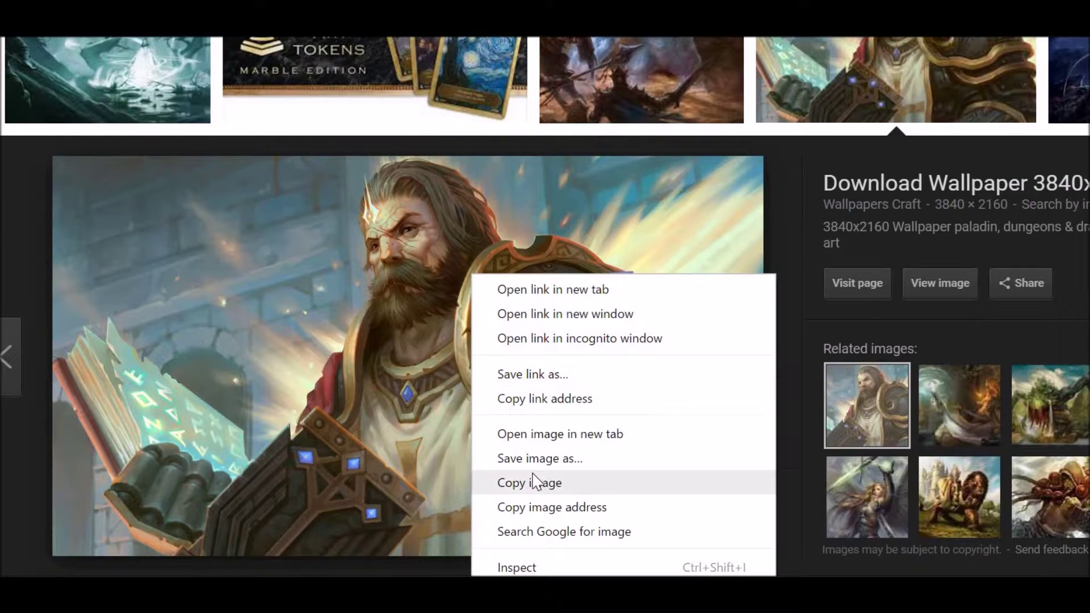
{"action": "left_click", "coordinate": [552, 462]}
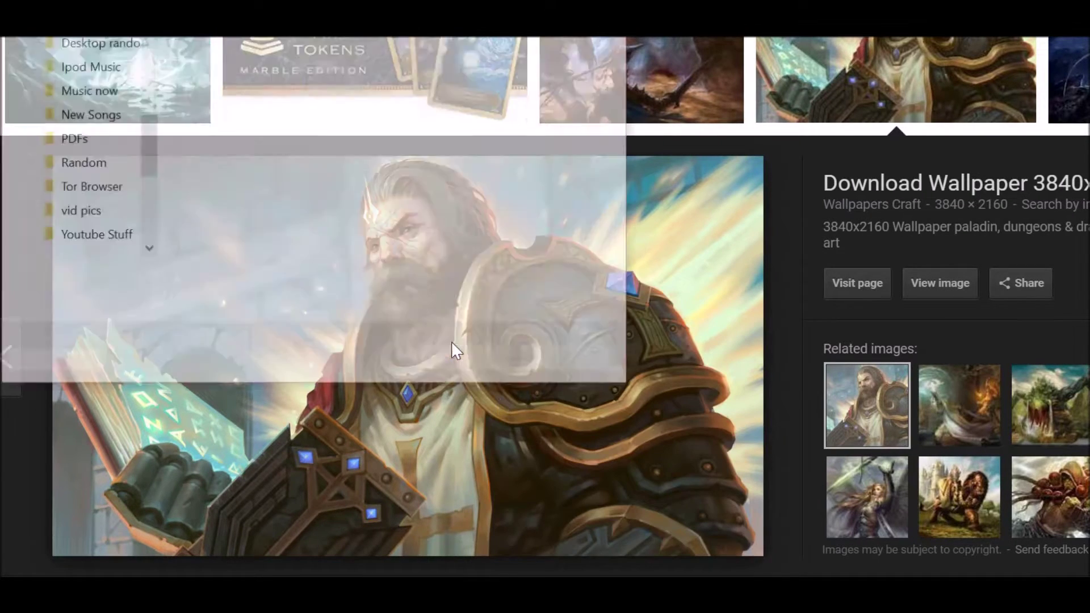
{"action": "left_click", "coordinate": [499, 376]}
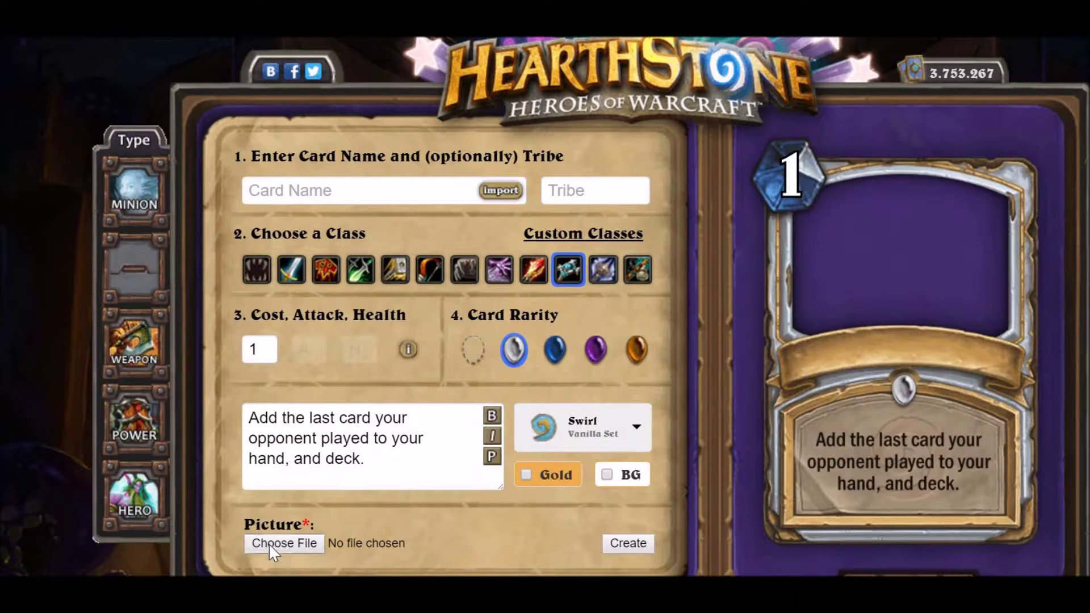
- Load the saved paladin image as the card's picture and shift it so the book and the man's face fit the frame
{"action": "scroll", "coordinate": [450, 243], "scroll_direction": "down", "scroll_amount": 5}
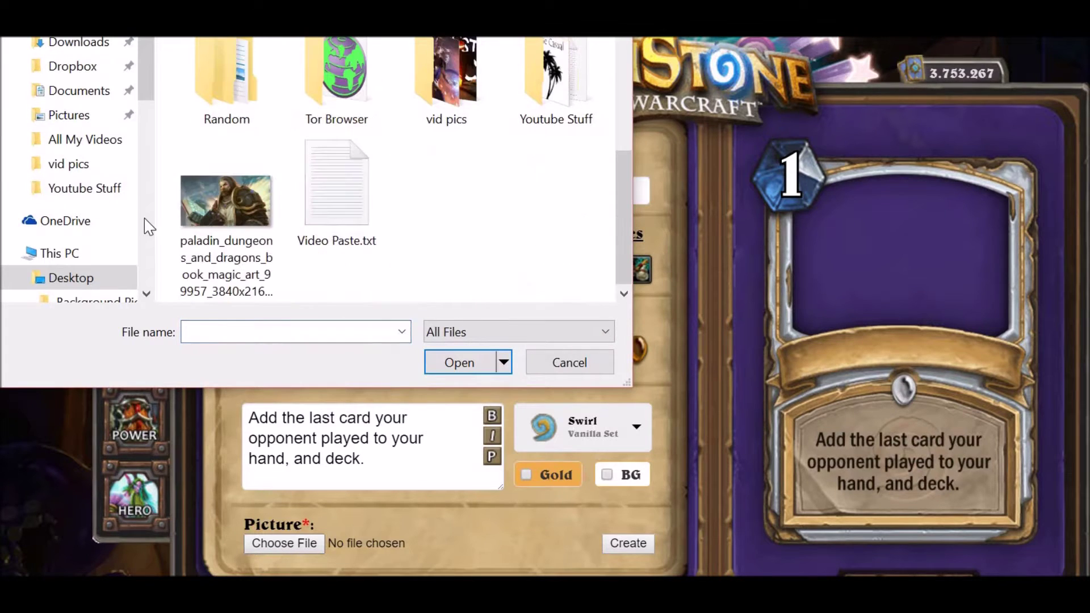
{"action": "left_click", "coordinate": [200, 225]}
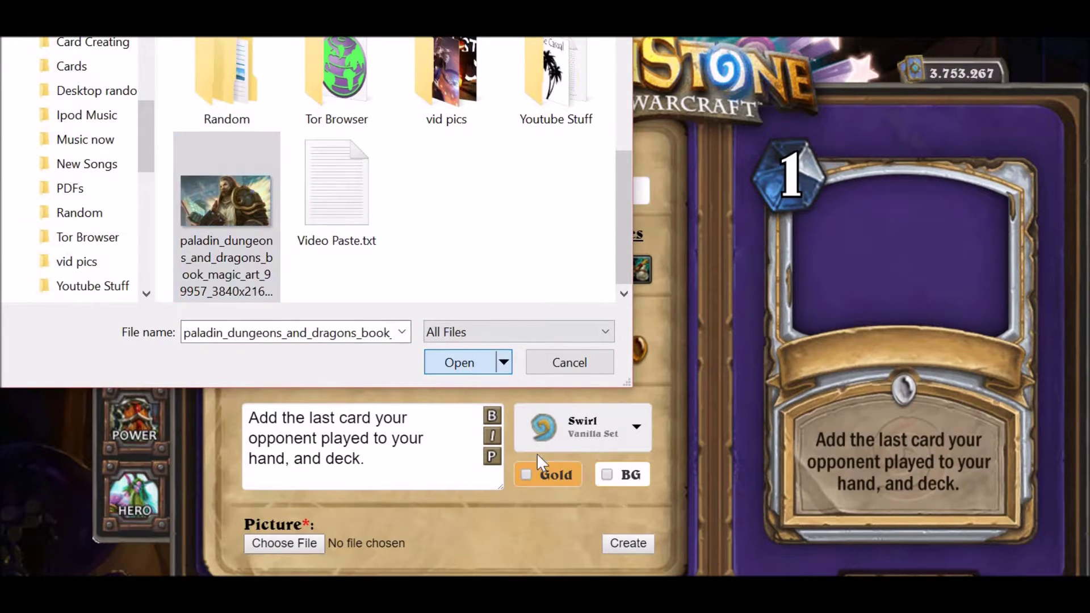
{"action": "left_click", "coordinate": [469, 364]}
{"action": "left_click_drag", "start_coordinate": [889, 296], "coordinate": [954, 264]}
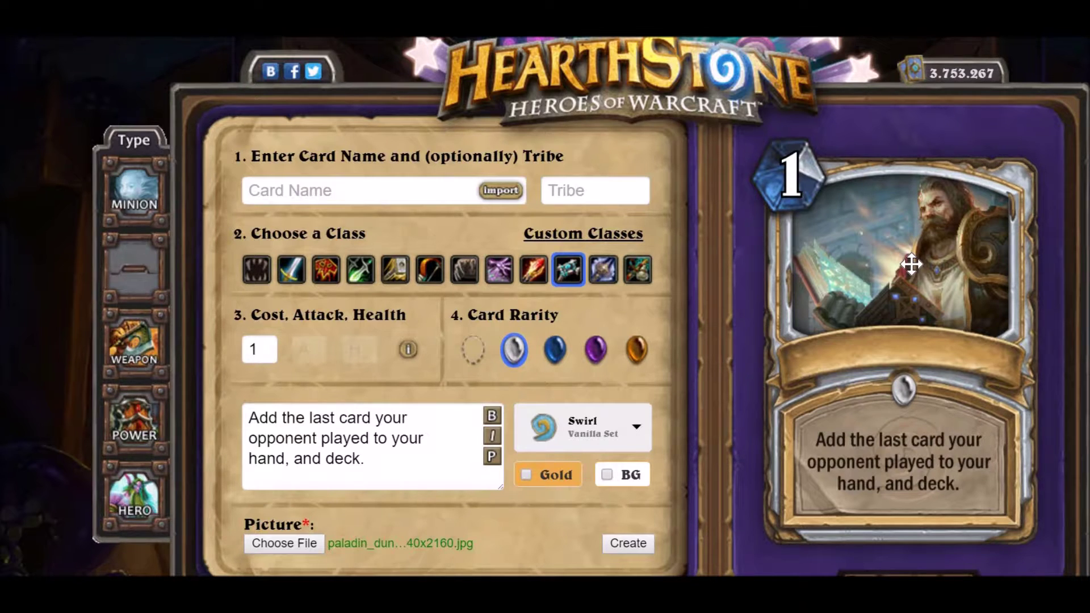
{"action": "left_click", "coordinate": [332, 186]}
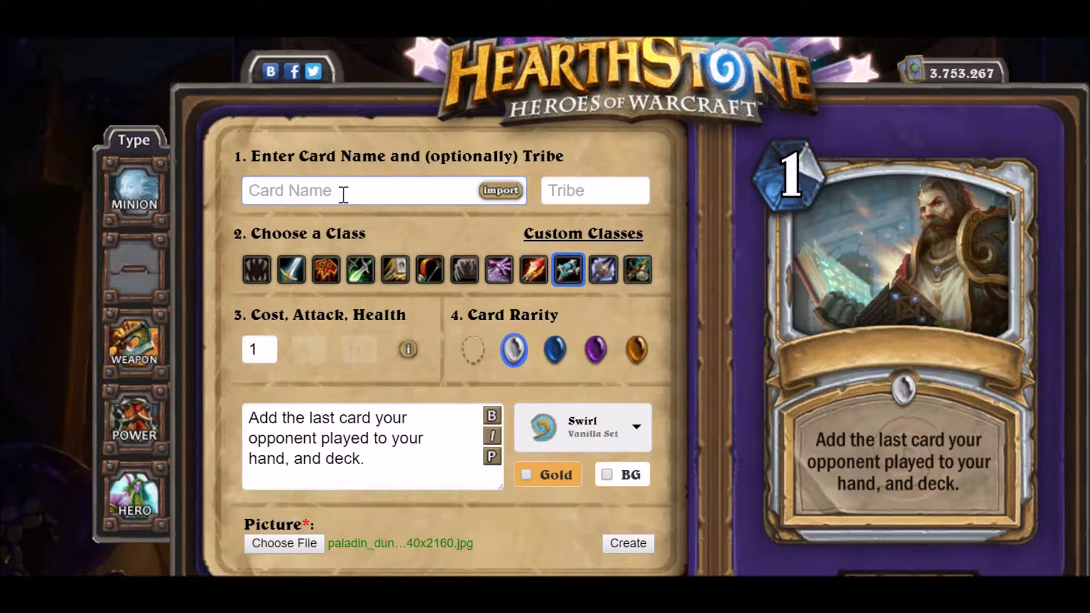
{"action": "type", "text": "E"}
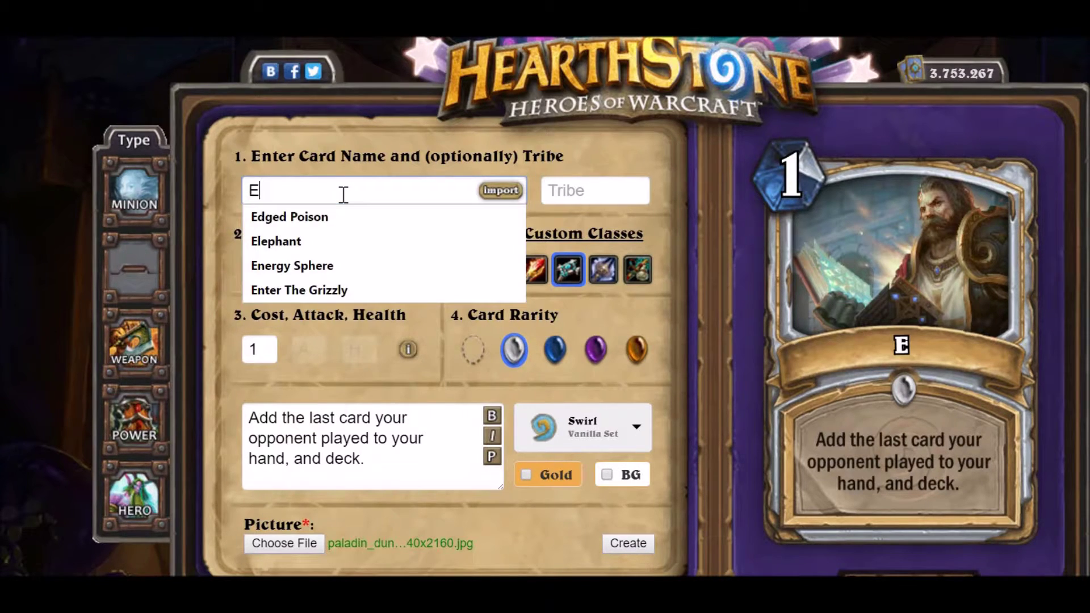
{"action": "type", "text": "ne"}
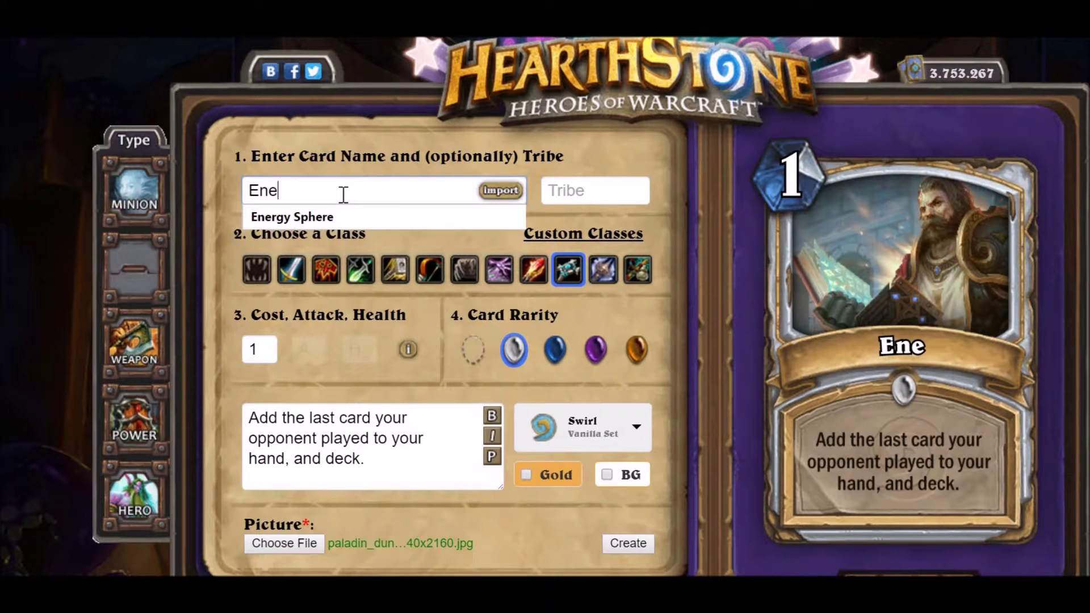
{"action": "type", "text": "my"}
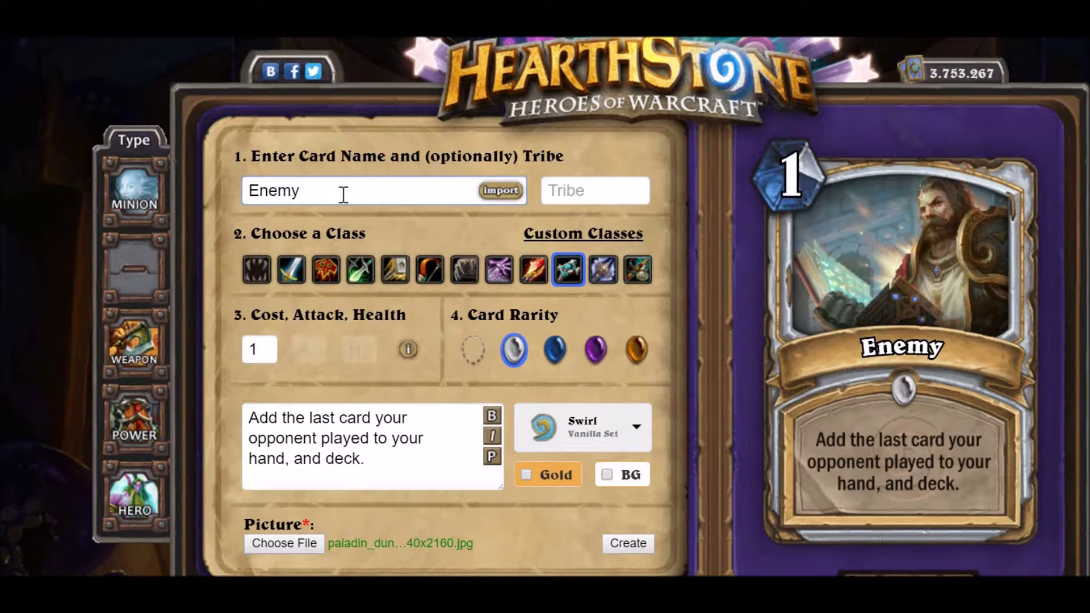
{"action": "key", "text": "BackSpace"}
{"action": "key", "text": "BackSpace"}
{"action": "key", "text": "BackSpace"}
{"action": "key", "text": "BackSpace"}
{"action": "key", "text": "BackSpace"}
{"action": "key", "text": "BackSpace"}
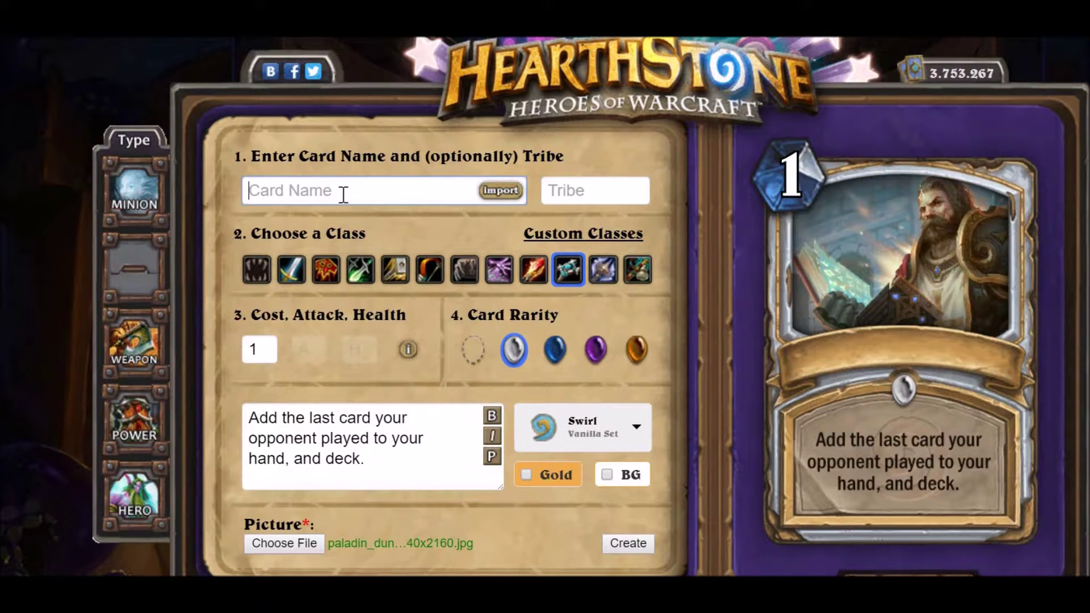
- Name the card "Remembrance", using the spelling suggestion to correct the word
{"action": "type", "text": "Remem"}
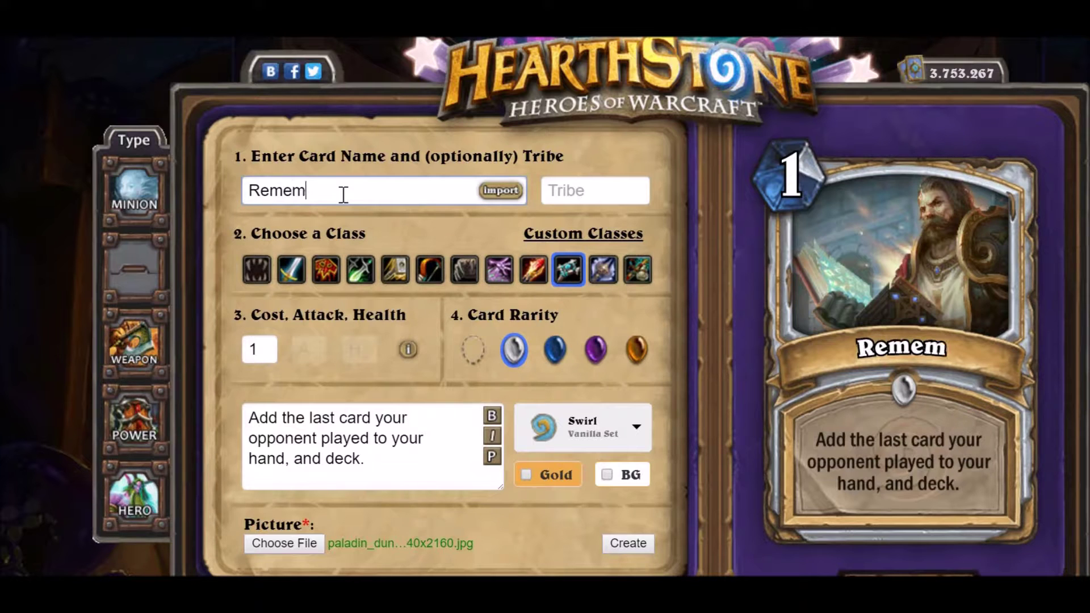
{"action": "type", "text": "berence"}
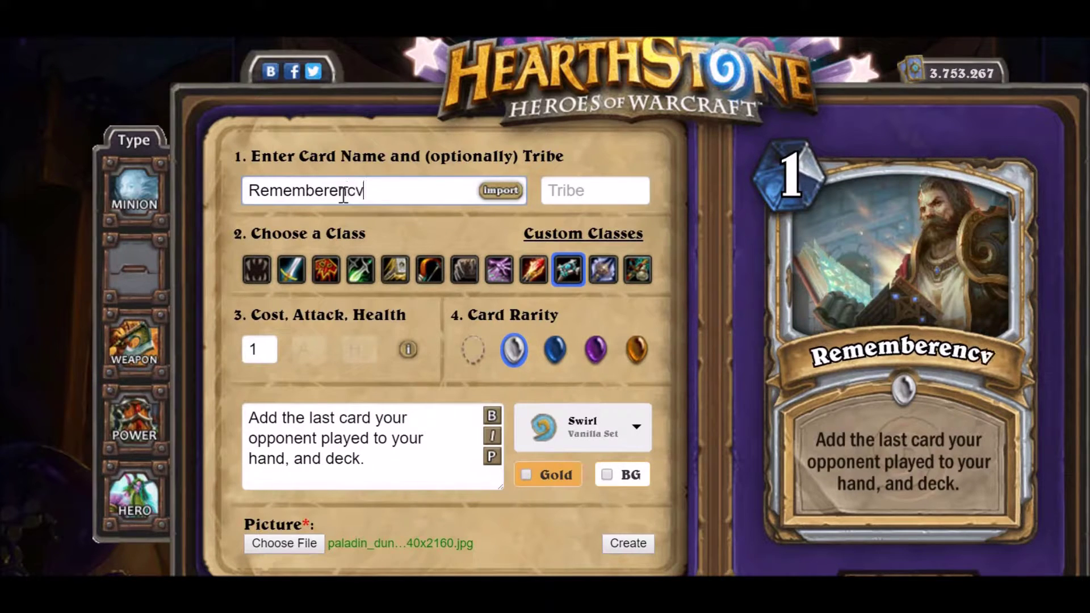
{"action": "key", "text": "BackSpace"}
{"action": "key", "text": "BackSpace"}
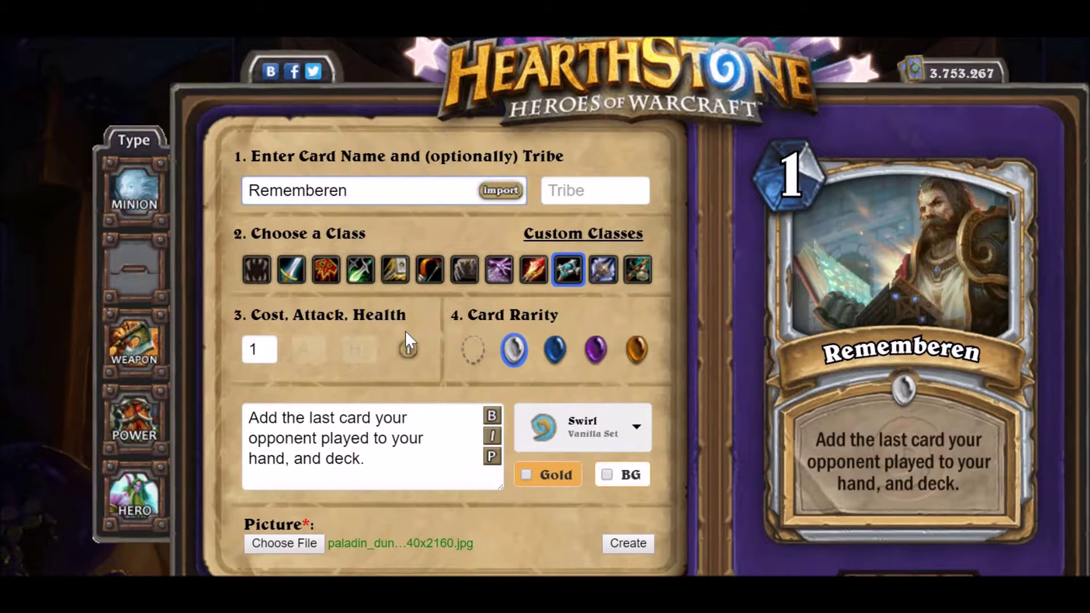
{"action": "type", "text": "ce"}
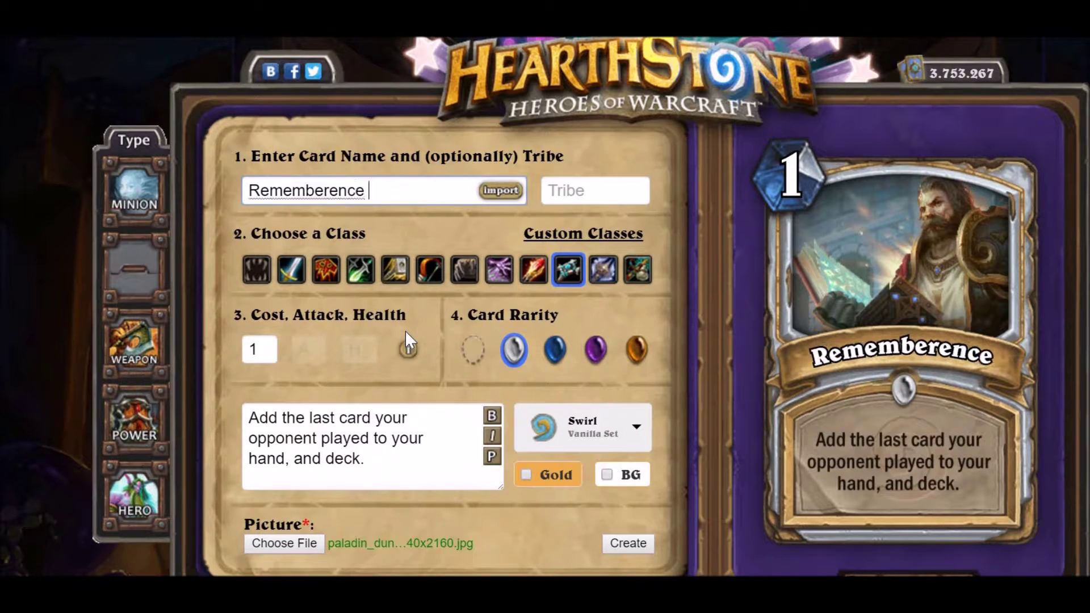
{"action": "right_click", "coordinate": [319, 198]}
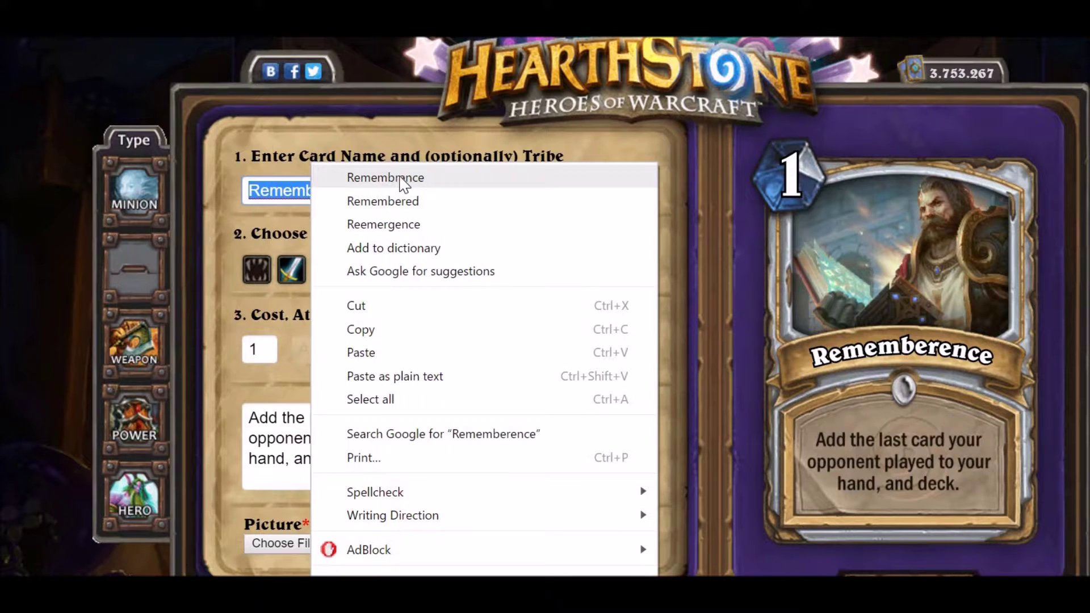
{"action": "left_click", "coordinate": [404, 185]}
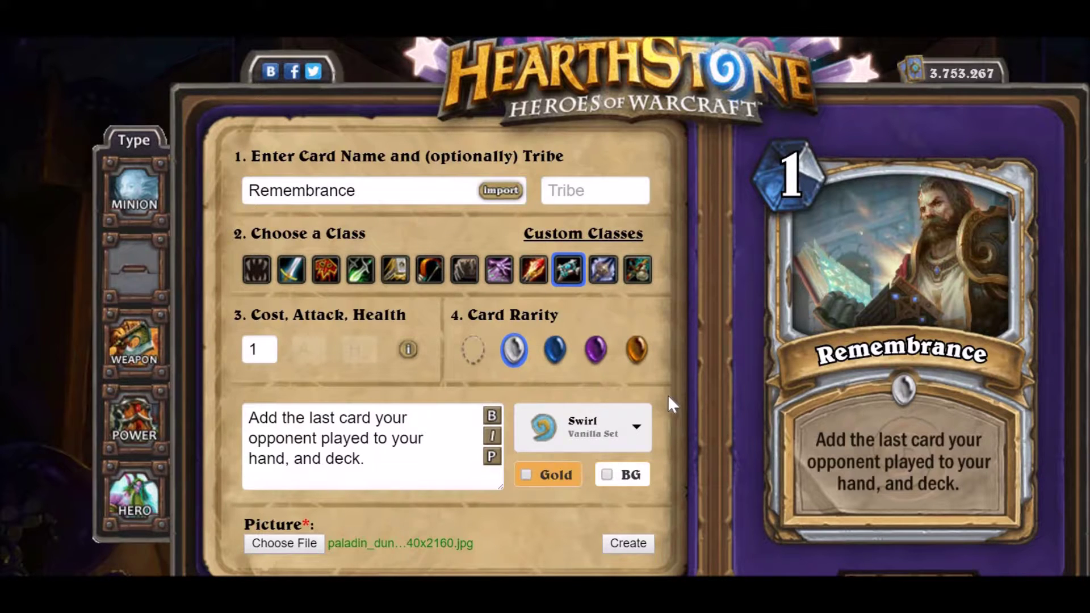
- Generate the finished card and mark it for inclusion in the gallery
{"action": "left_click", "coordinate": [649, 543]}
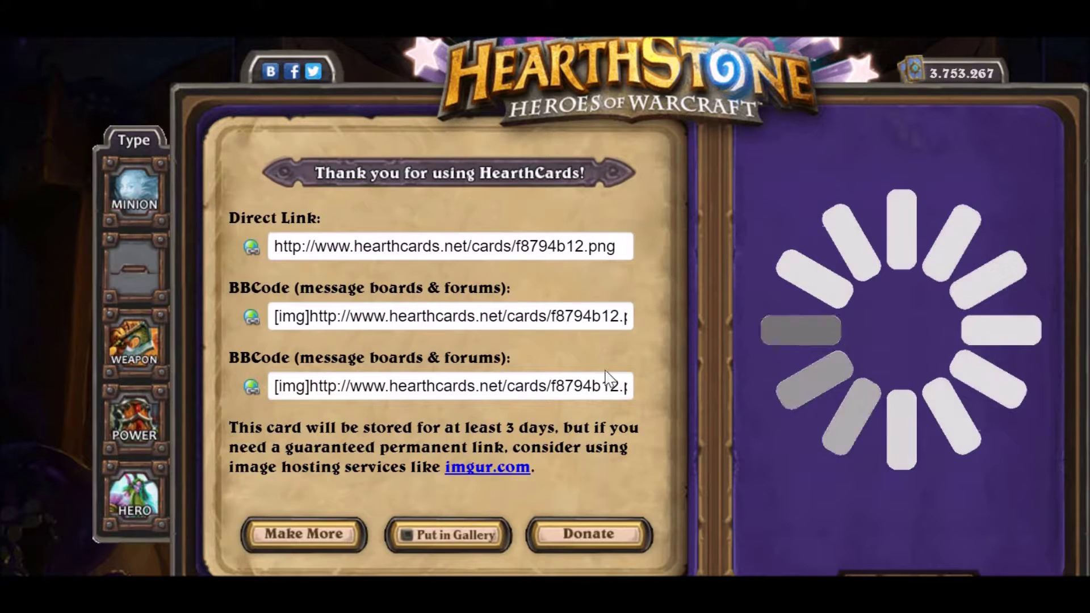
{"action": "left_click", "coordinate": [406, 536]}
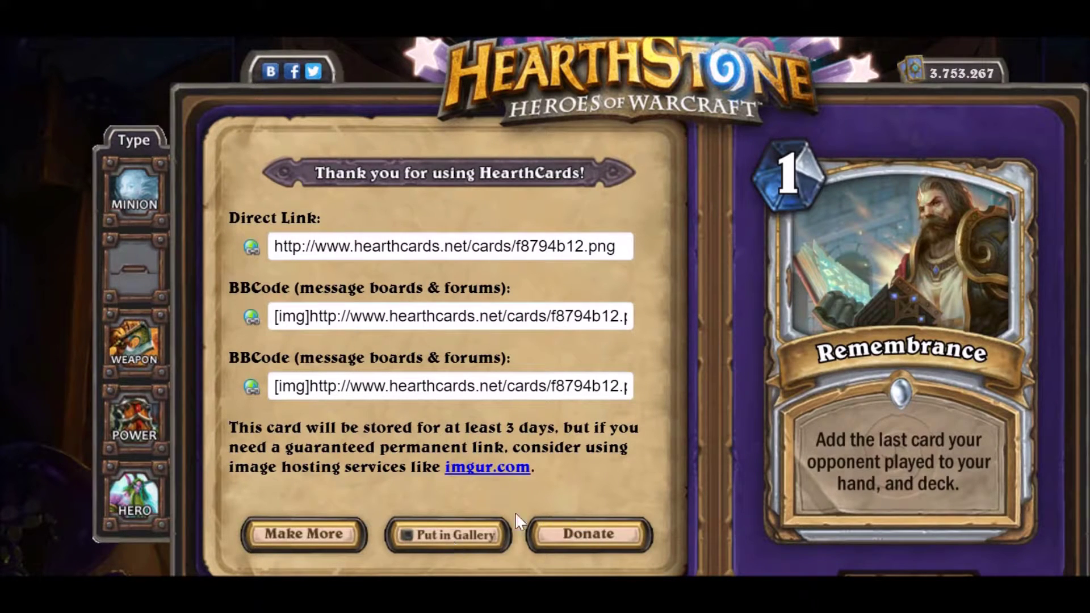
{"action": "scroll", "coordinate": [810, 354], "scroll_direction": "down", "scroll_amount": 2}
{"action": "scroll", "coordinate": [860, 340], "scroll_direction": "up", "scroll_amount": 2}
{"action": "scroll", "coordinate": [703, 340], "scroll_direction": "down", "scroll_amount": 2}
{"action": "scroll", "coordinate": [703, 339], "scroll_direction": "up", "scroll_amount": 1}
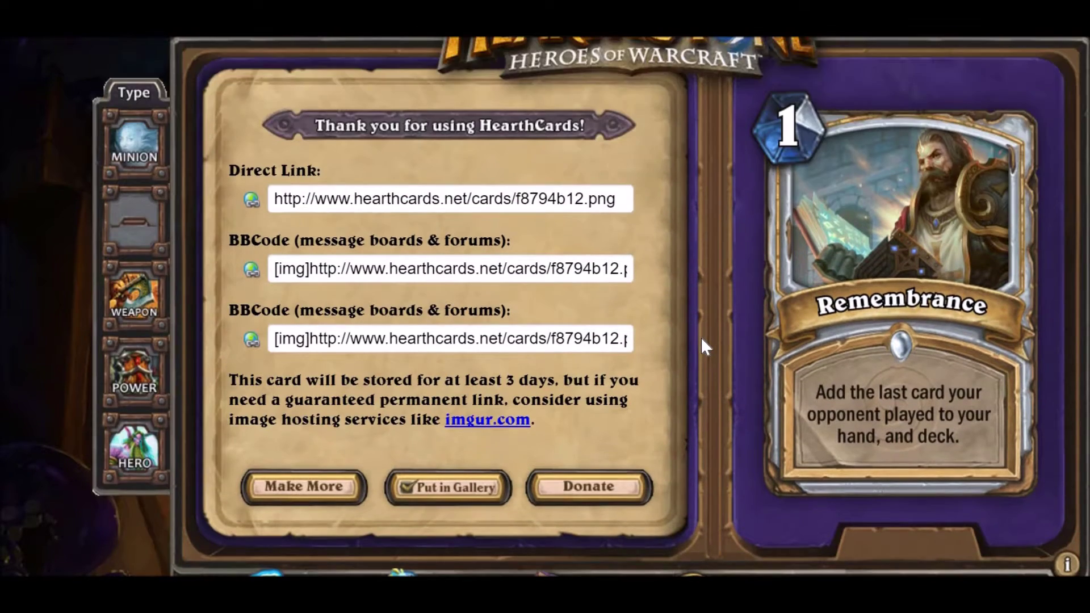
{"action": "scroll", "coordinate": [702, 340], "scroll_direction": "up", "scroll_amount": 1}
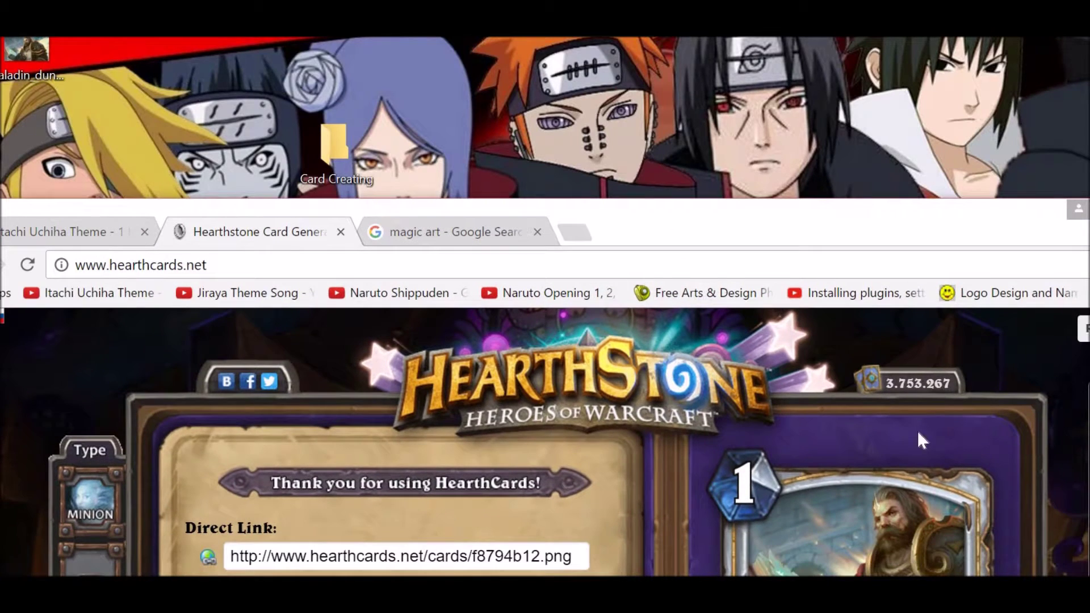
- Save the generated card image to the desktop, then open the file to check it and close it
{"action": "left_click_drag", "start_coordinate": [887, 523], "coordinate": [646, 144]}
{"action": "left_click", "coordinate": [988, 227]}
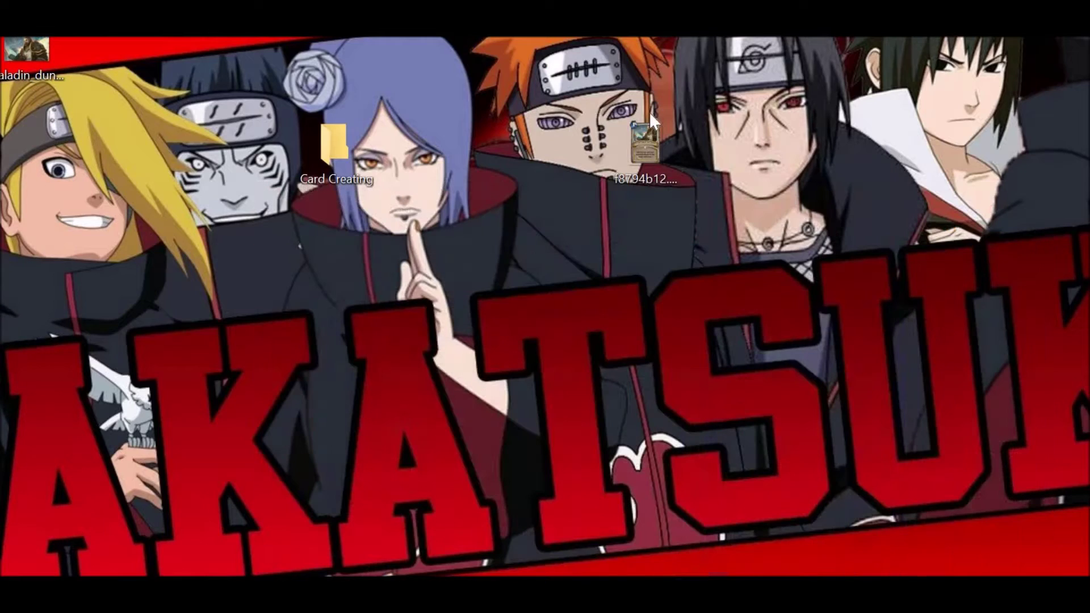
{"action": "double_click", "coordinate": [659, 143]}
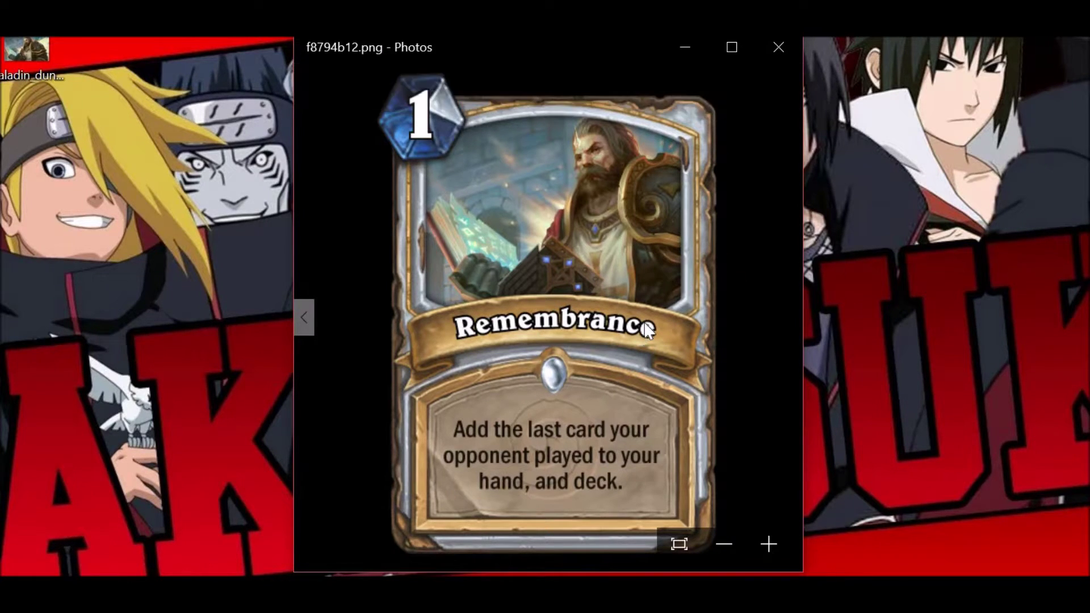
{"action": "left_click", "coordinate": [786, 53]}
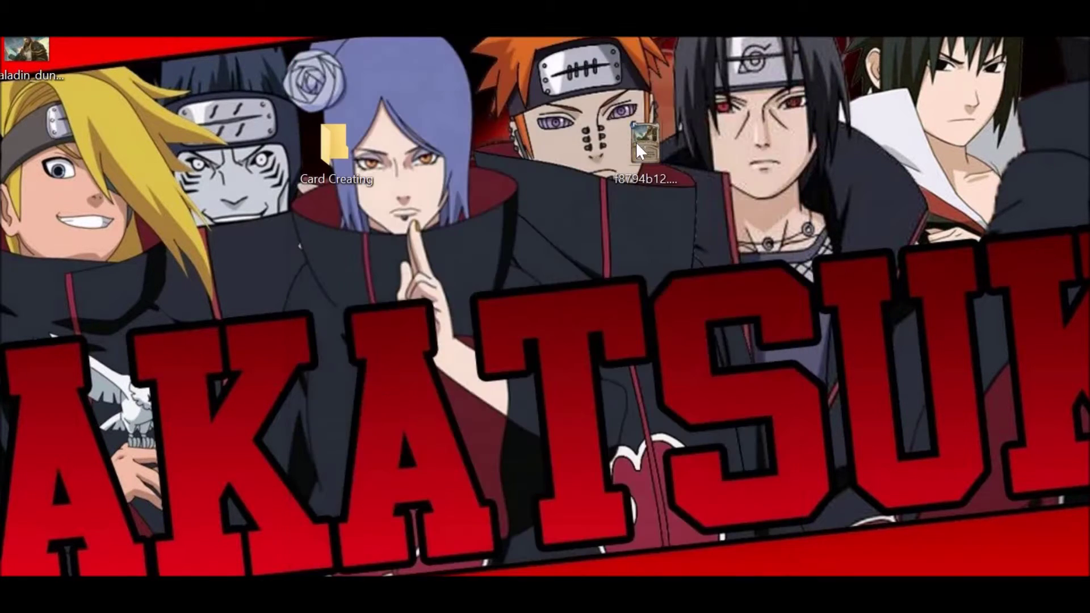
- Move the saved card image into the Card Creating folder and delete the paladin source image from the desktop
{"action": "left_click_drag", "start_coordinate": [356, 149], "coordinate": [330, 151]}
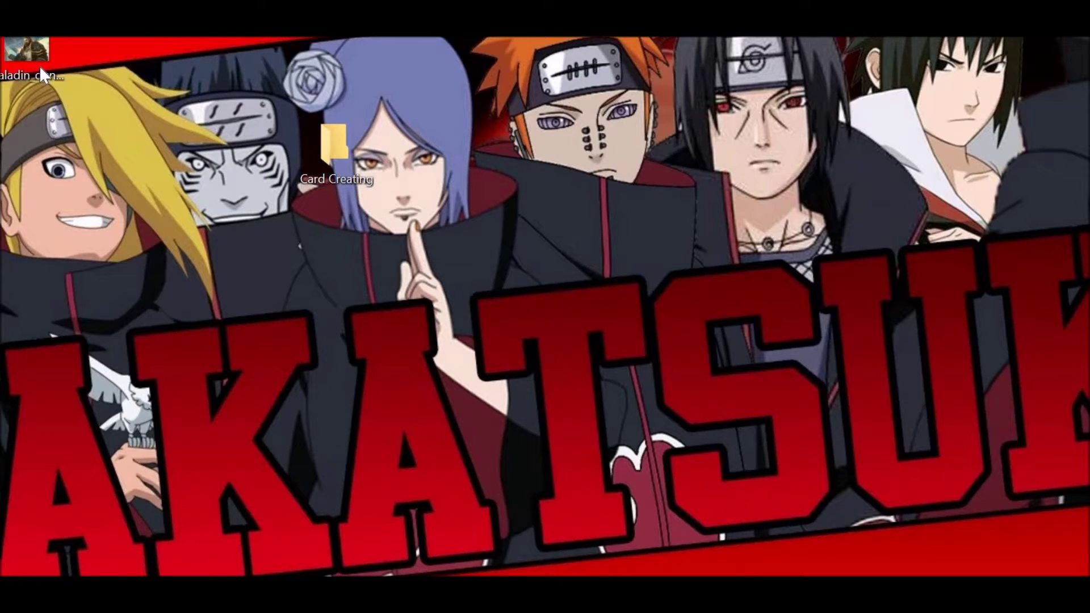
{"action": "left_click_drag", "start_coordinate": [26, 50], "coordinate": [109, 142]}
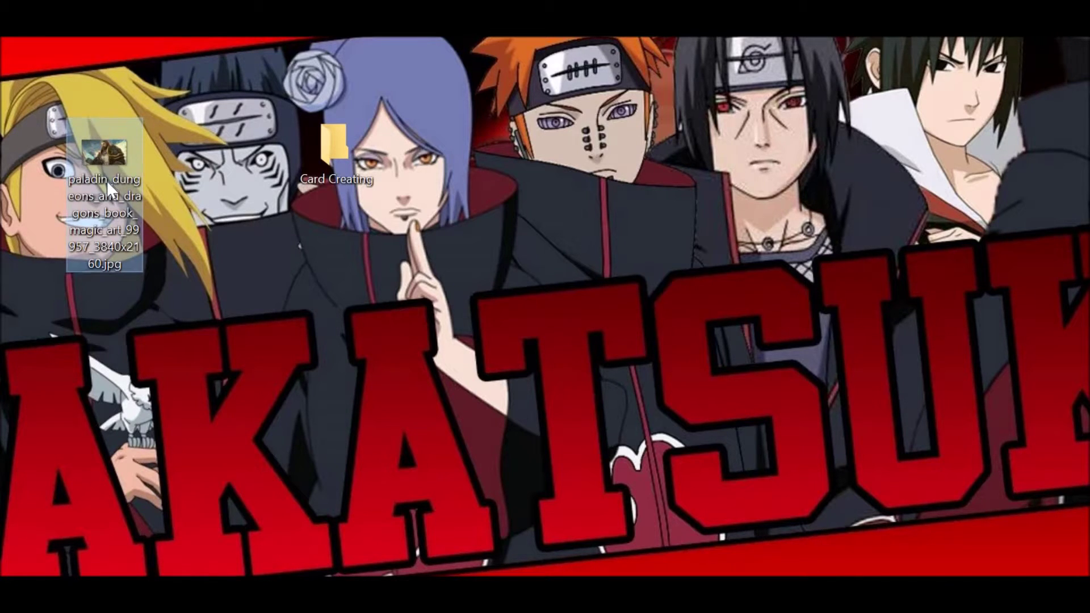
{"action": "key", "text": "Delete"}
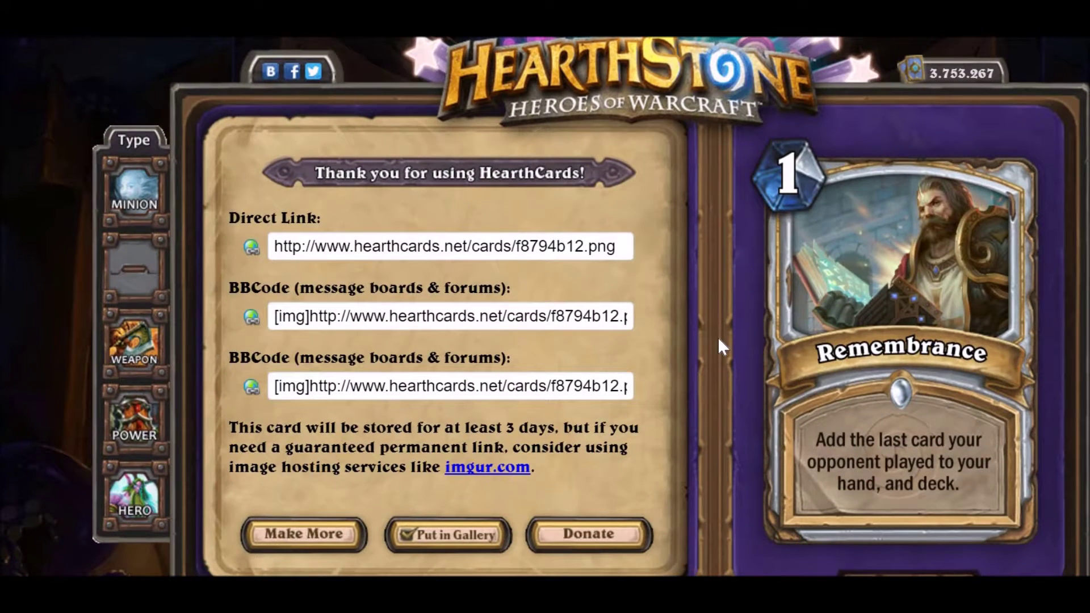
- Open the HearthCards gallery queue and like the Remembrance card
{"action": "scroll", "coordinate": [718, 336], "scroll_direction": "down", "scroll_amount": 2}
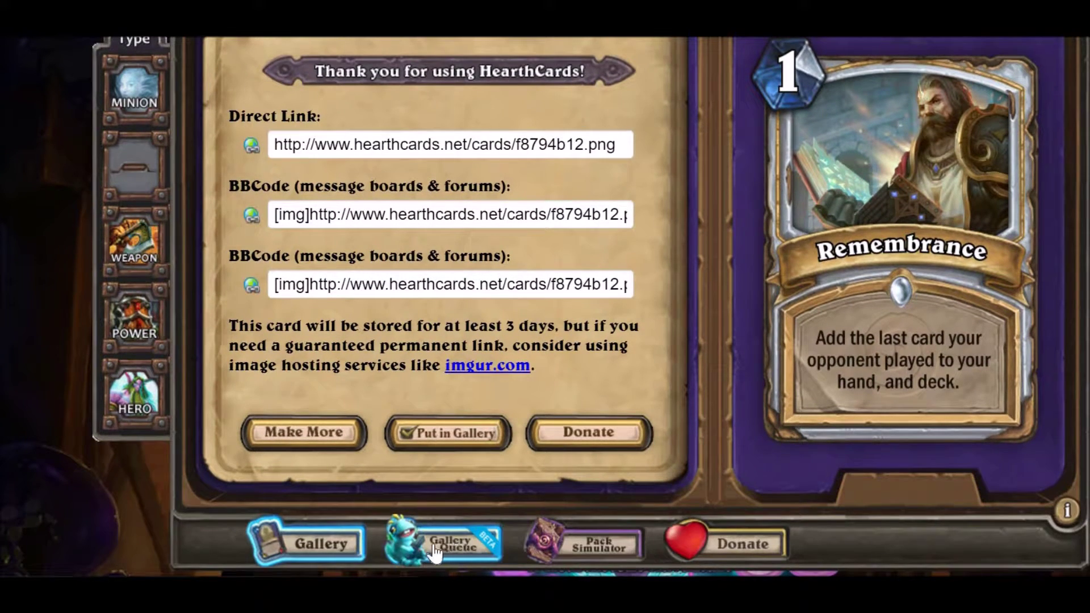
{"action": "left_click", "coordinate": [434, 543]}
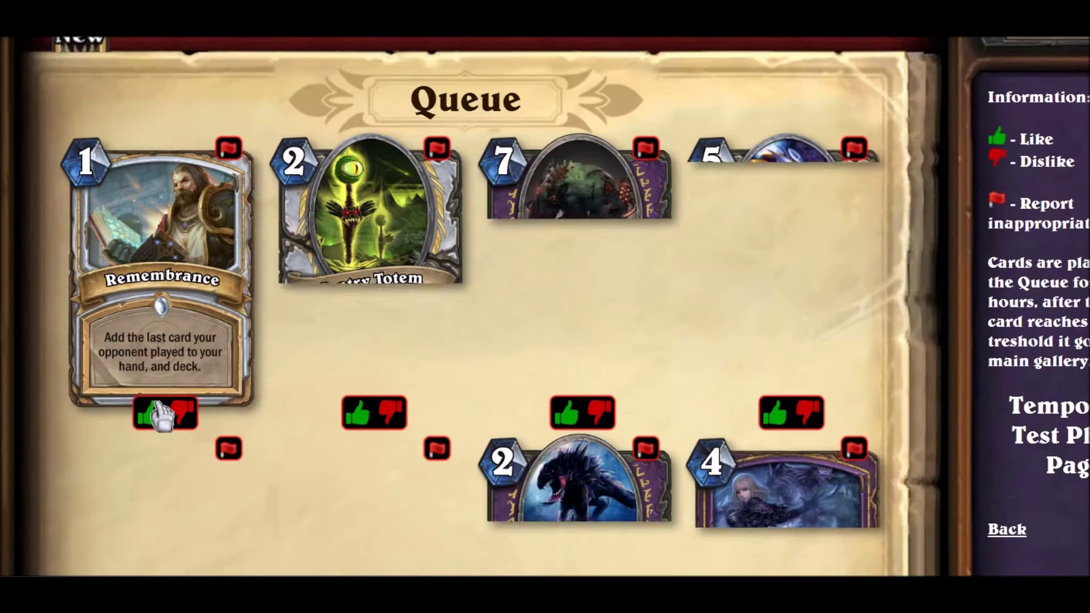
{"action": "left_click", "coordinate": [152, 412]}
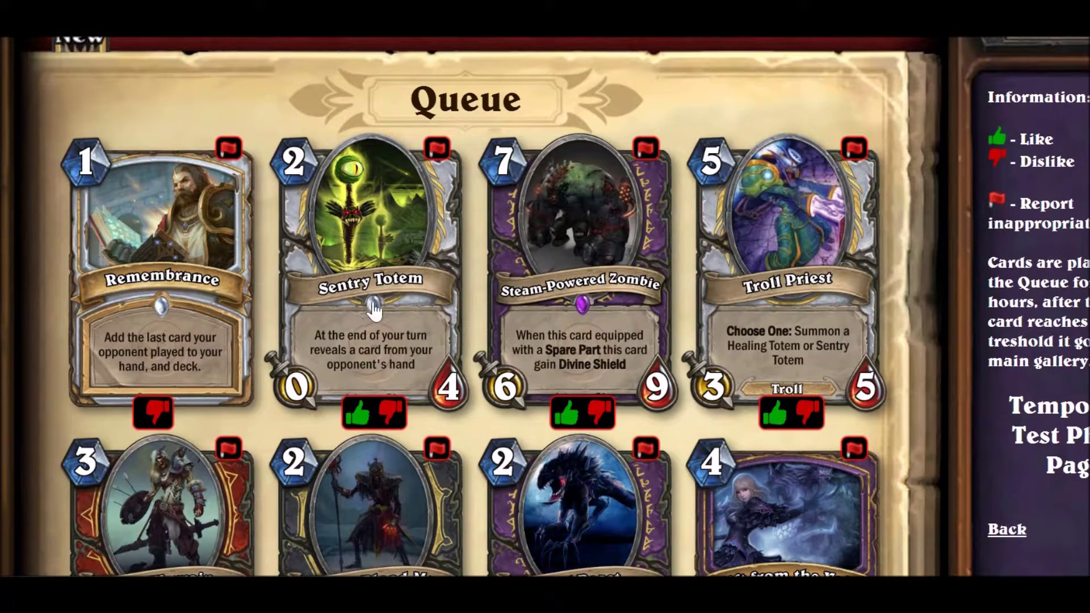
- Look through the other submitted cards in the gallery queue
{"action": "scroll", "coordinate": [449, 318], "scroll_direction": "down", "scroll_amount": 3}
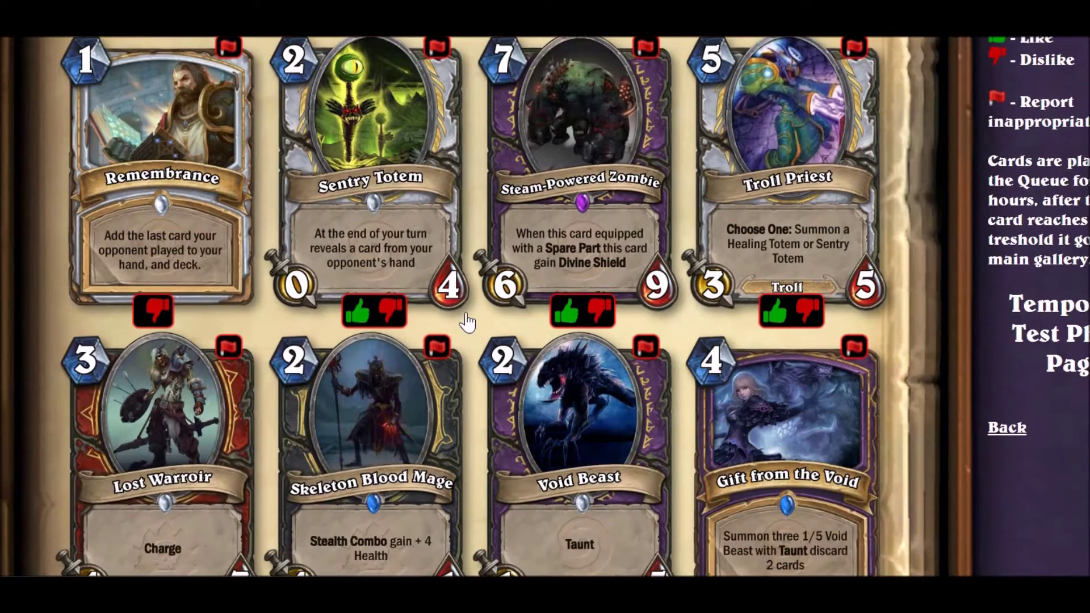
{"action": "scroll", "coordinate": [467, 323], "scroll_direction": "down", "scroll_amount": 6}
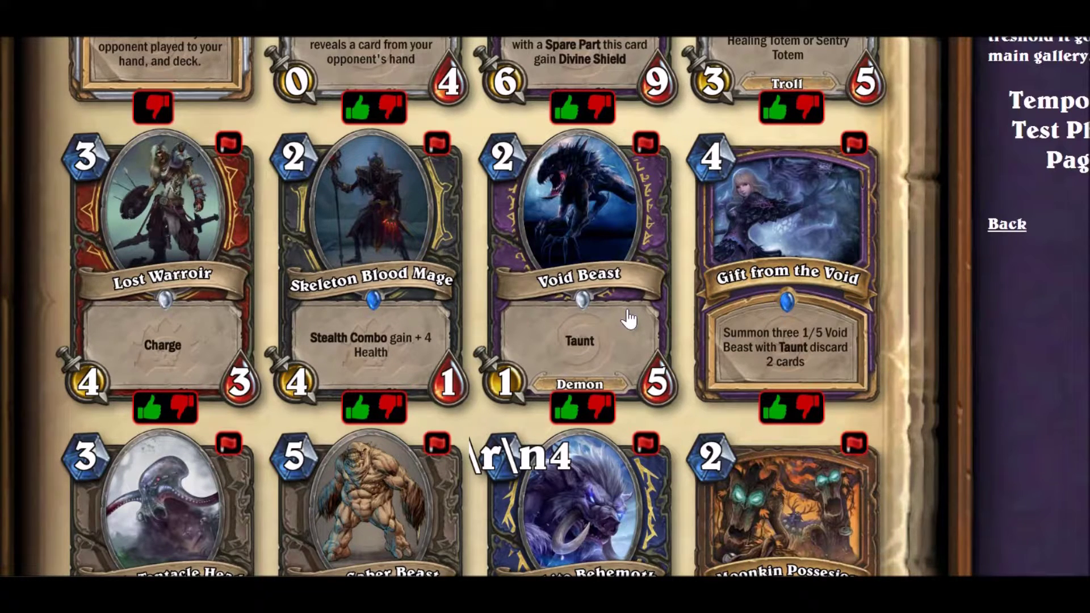
{"action": "scroll", "coordinate": [625, 323], "scroll_direction": "down", "scroll_amount": 3}
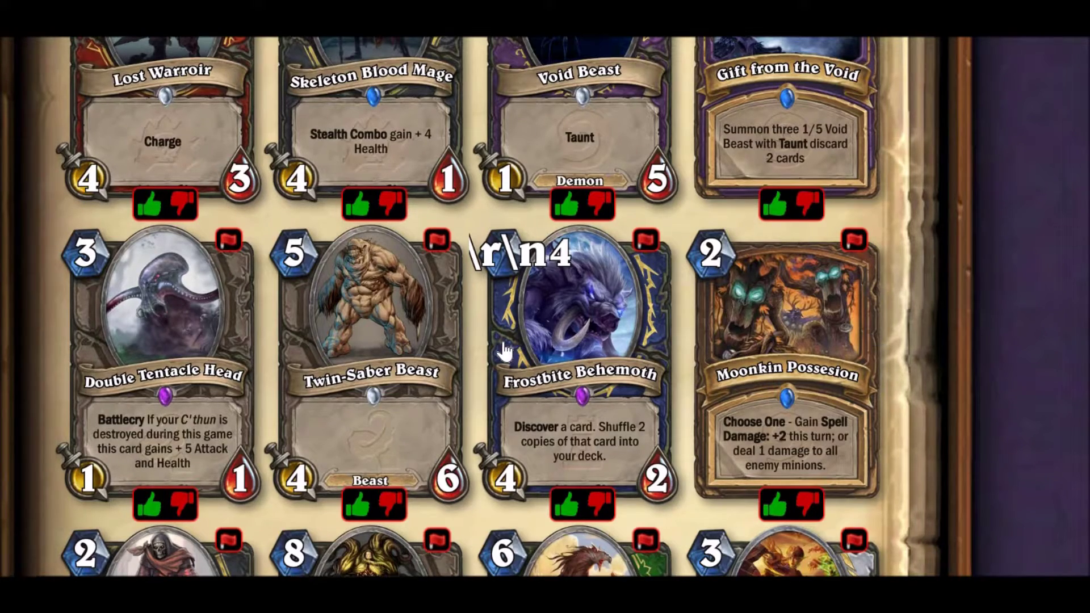
{"action": "scroll", "coordinate": [504, 352], "scroll_direction": "up", "scroll_amount": 2}
{"action": "scroll", "coordinate": [504, 352], "scroll_direction": "up", "scroll_amount": 6}
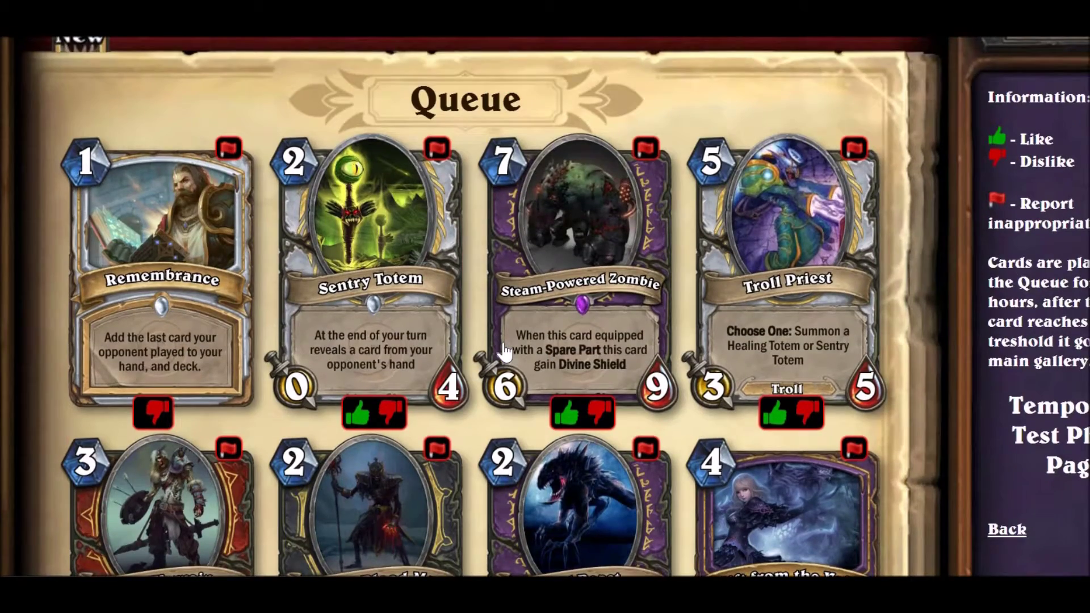
{"action": "scroll", "coordinate": [505, 353], "scroll_direction": "down", "scroll_amount": 20}
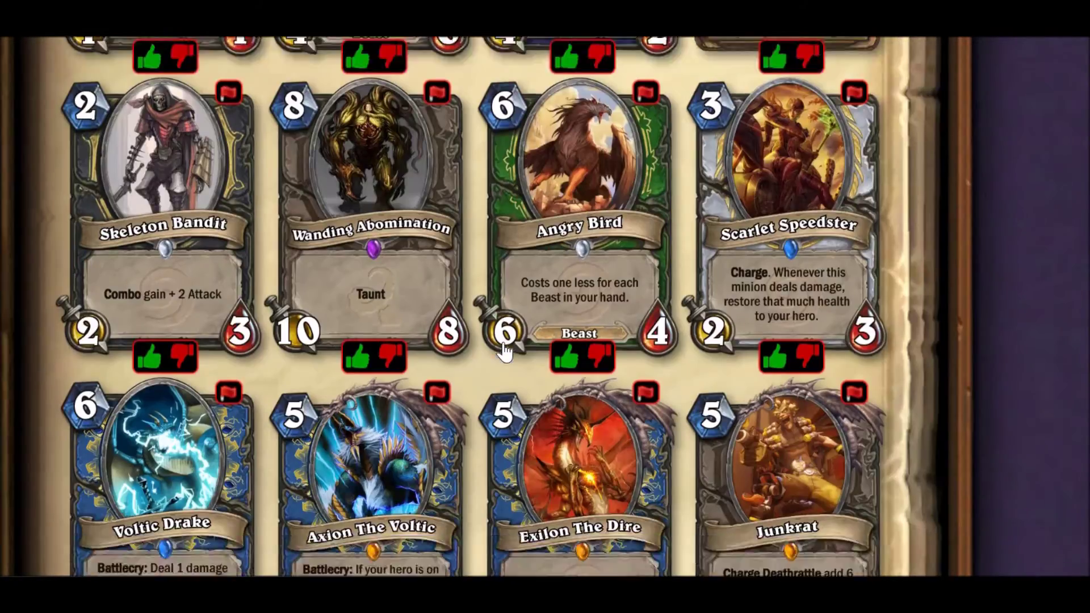
{"action": "scroll", "coordinate": [504, 352], "scroll_direction": "down", "scroll_amount": 20}
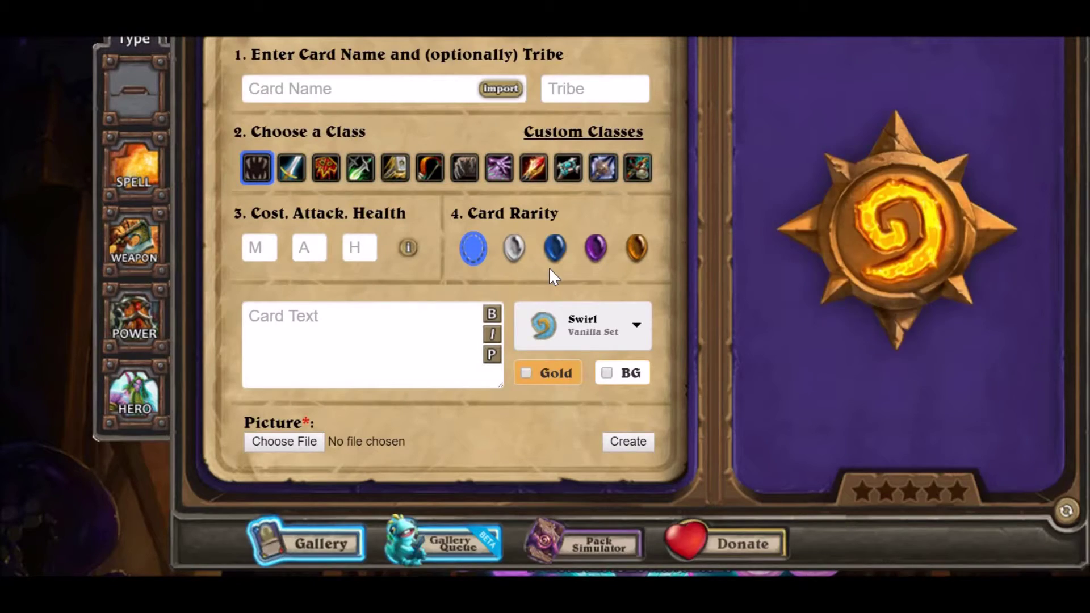
- Start a new blank card of the minion type and assign it to the Rogue class
{"action": "scroll", "coordinate": [625, 256], "scroll_direction": "down", "scroll_amount": 2}
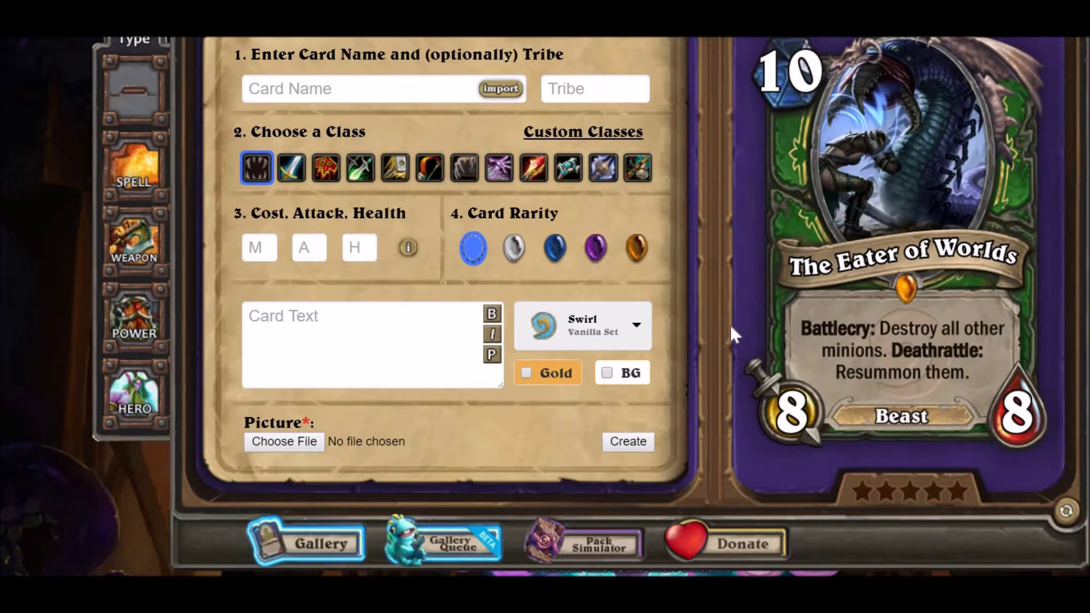
{"action": "scroll", "coordinate": [119, 290], "scroll_direction": "up", "scroll_amount": 2}
{"action": "left_click", "coordinate": [120, 287]}
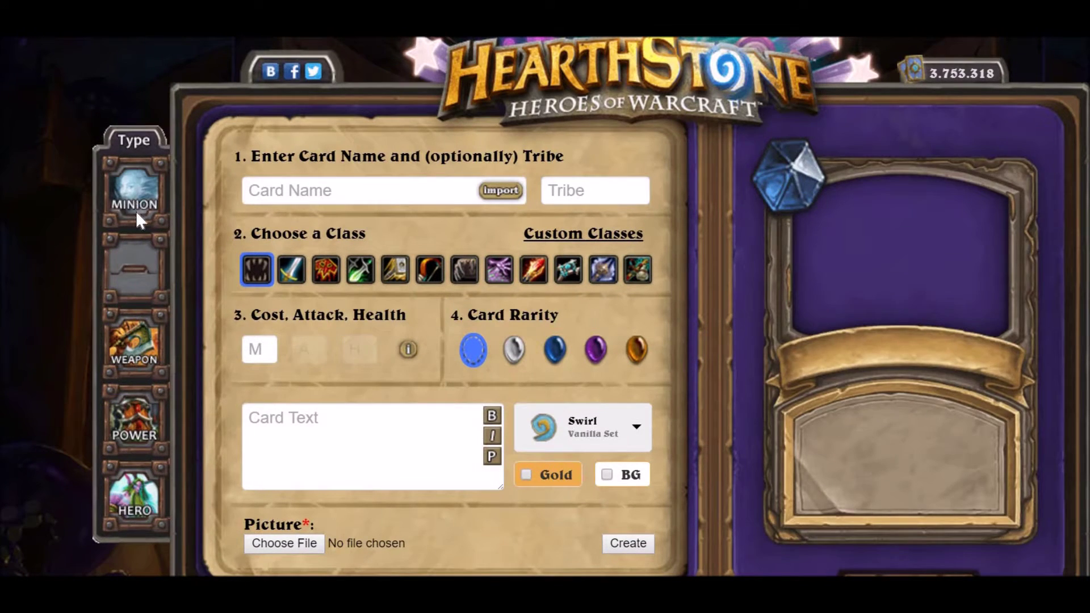
{"action": "left_click", "coordinate": [136, 213]}
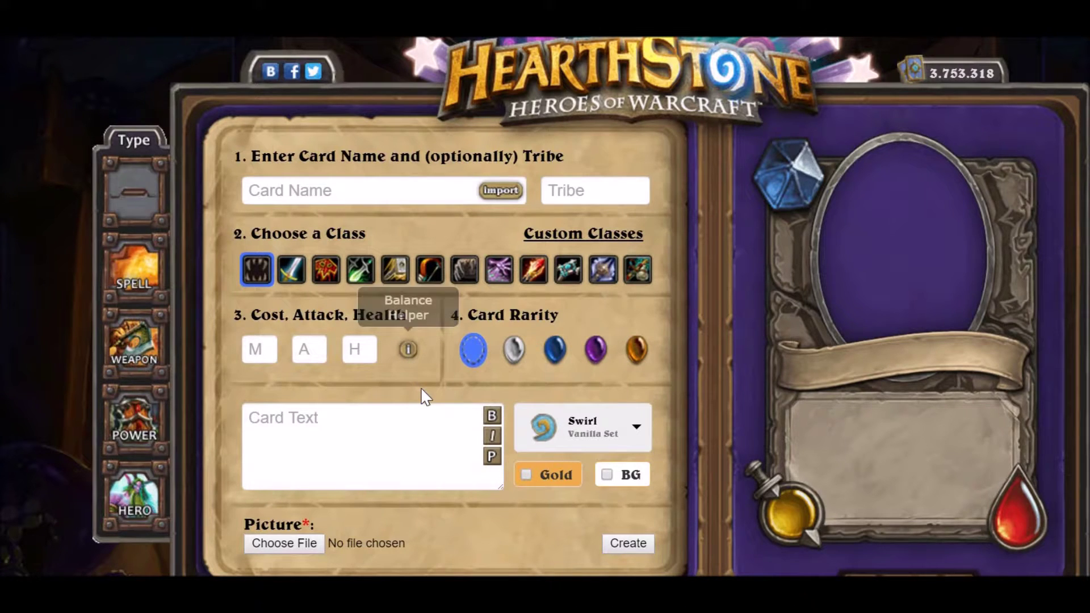
{"action": "left_click", "coordinate": [359, 279]}
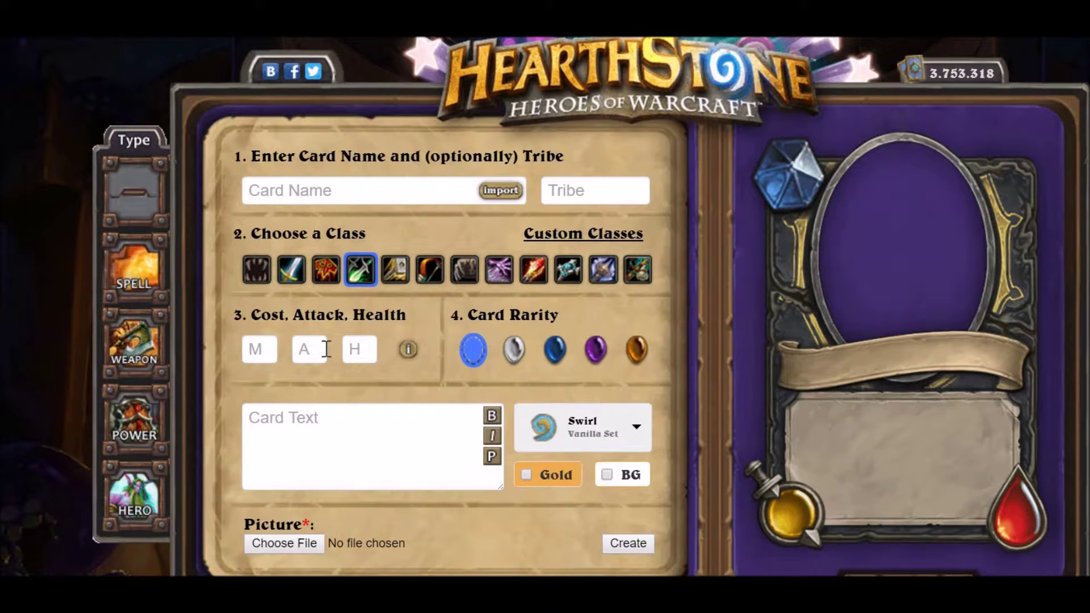
- Begin the card text with "Battlecry:" and preview it on the card
{"action": "left_click", "coordinate": [256, 353]}
{"action": "left_click", "coordinate": [318, 438]}
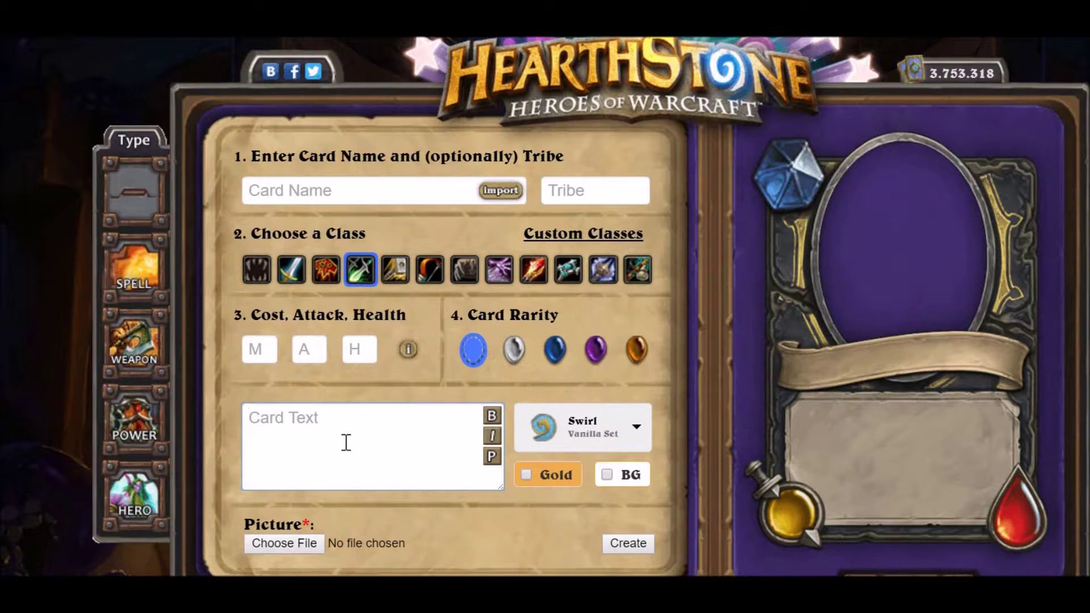
{"action": "type", "text": "Battle"}
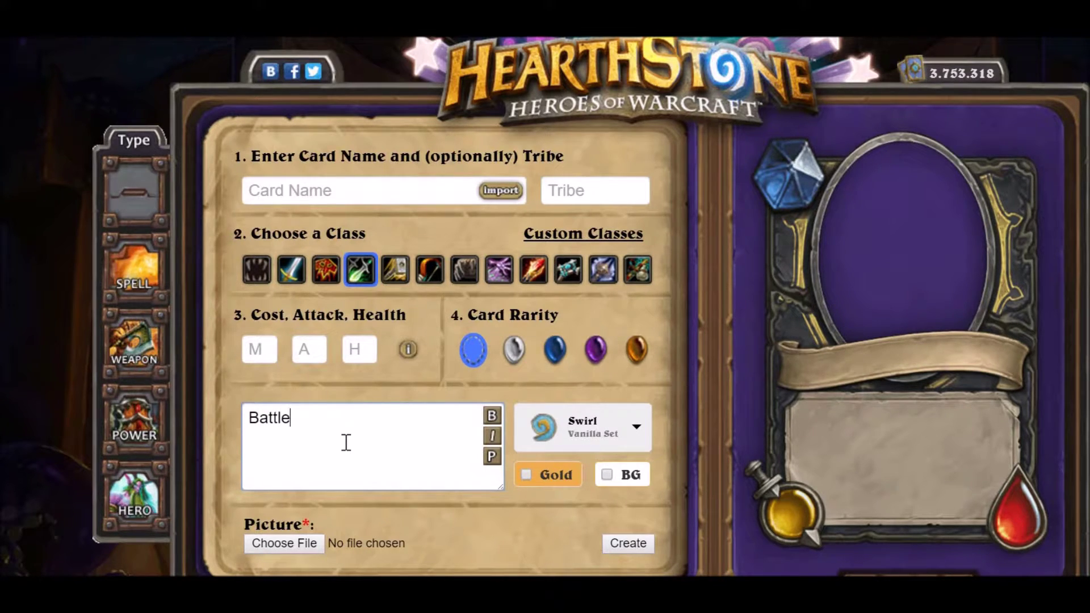
{"action": "type", "text": "cry:"}
{"action": "right_click", "coordinate": [305, 422]}
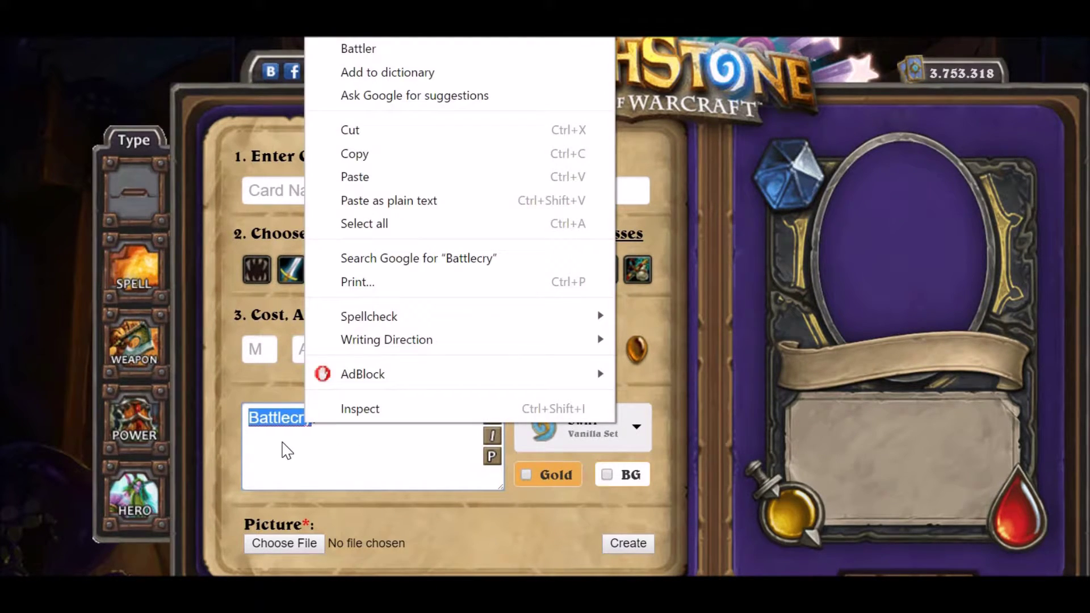
{"action": "left_click", "coordinate": [375, 429]}
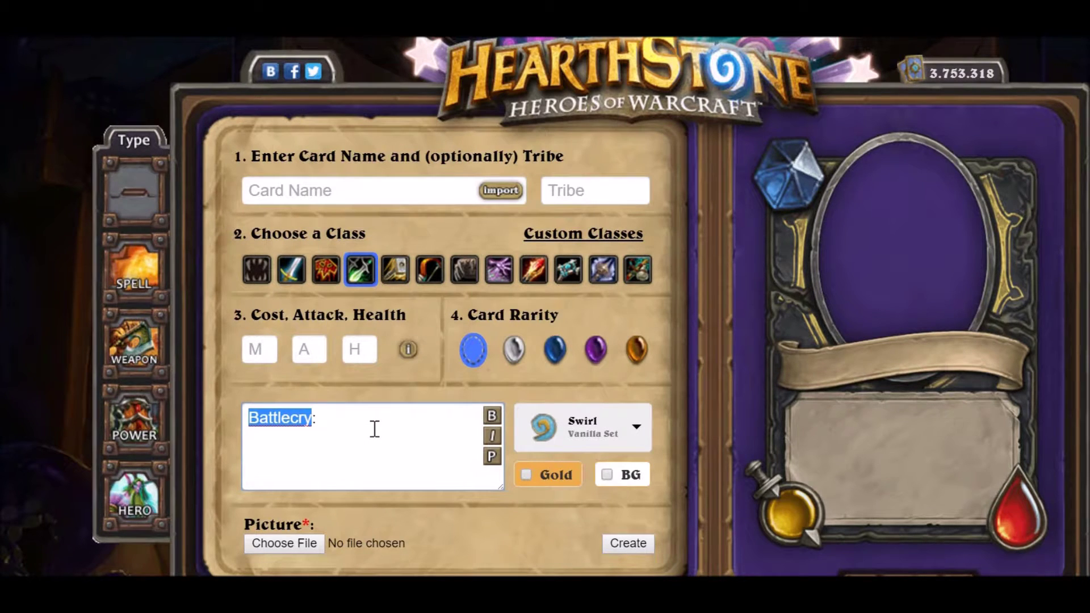
{"action": "left_click", "coordinate": [374, 428]}
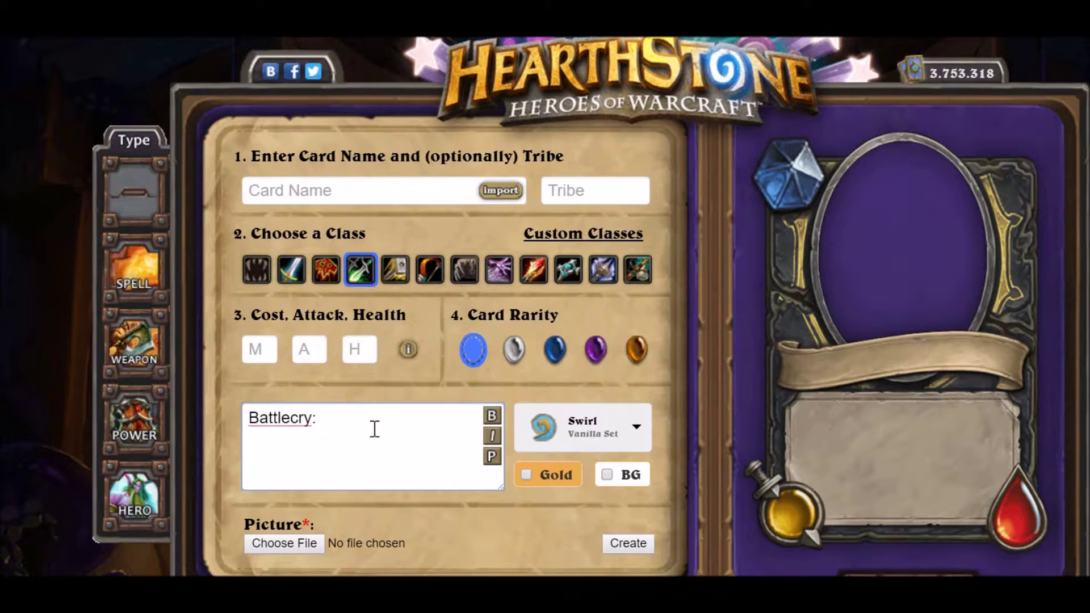
{"action": "left_click", "coordinate": [491, 458]}
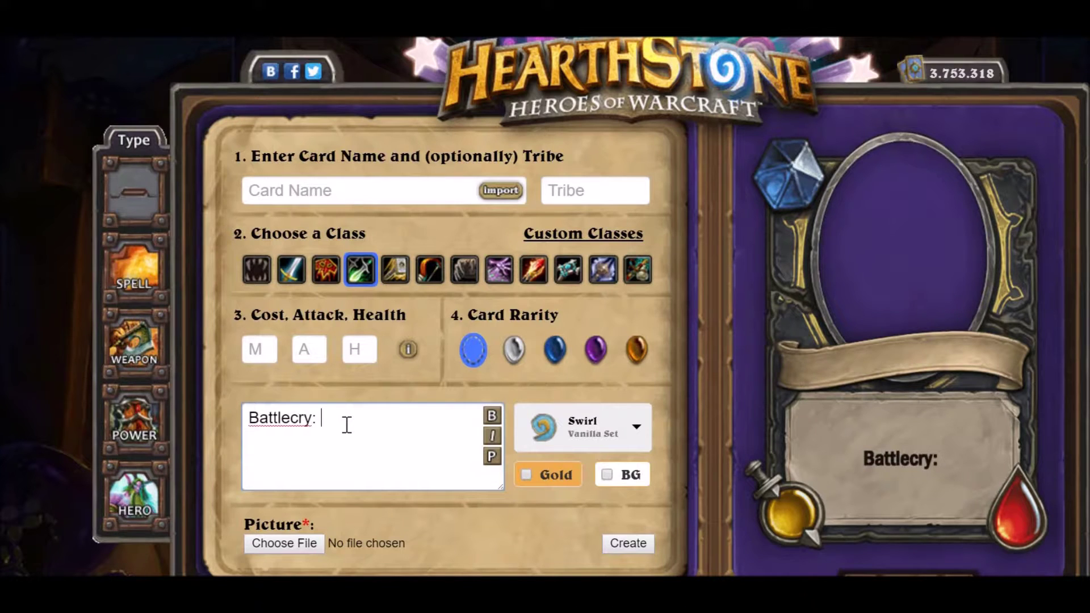
{"action": "type", "text": "Give "}
{"action": "type", "text": "y"}
{"action": "key", "text": "BackSpace"}
{"action": "key", "text": "BackSpace"}
{"action": "key", "text": "BackSpace"}
{"action": "key", "text": "BackSpace"}
{"action": "key", "text": "BackSpace"}
{"action": "key", "text": "BackSpace"}
- Complete the Battlecry text with "Gains +1/+1 for each friendly minion."
{"action": "type", "text": "Gains +1/+1 for each"}
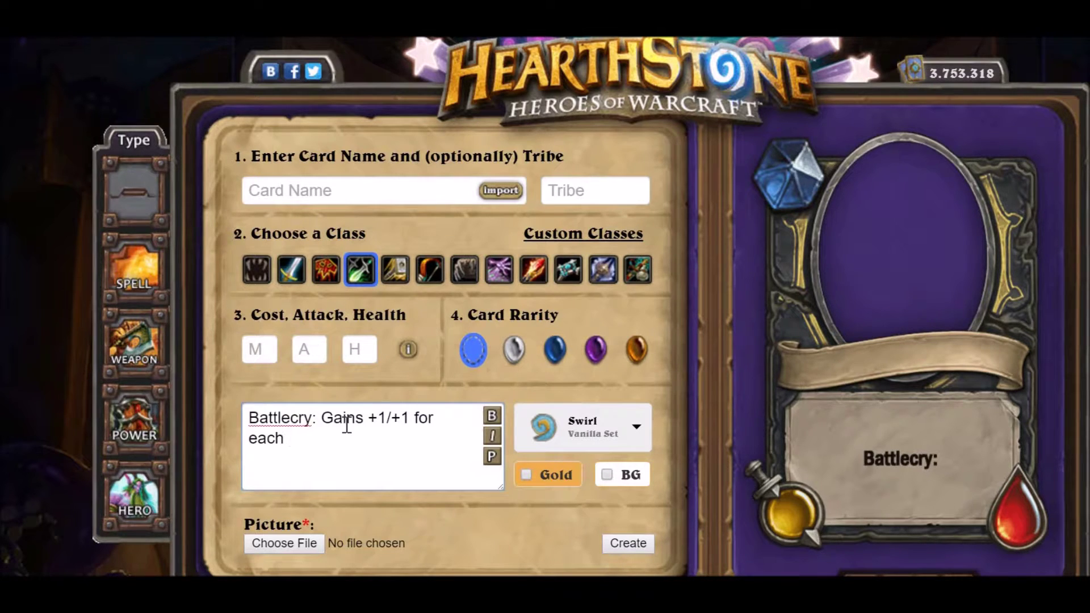
{"action": "type", "text": "friendly minion."}
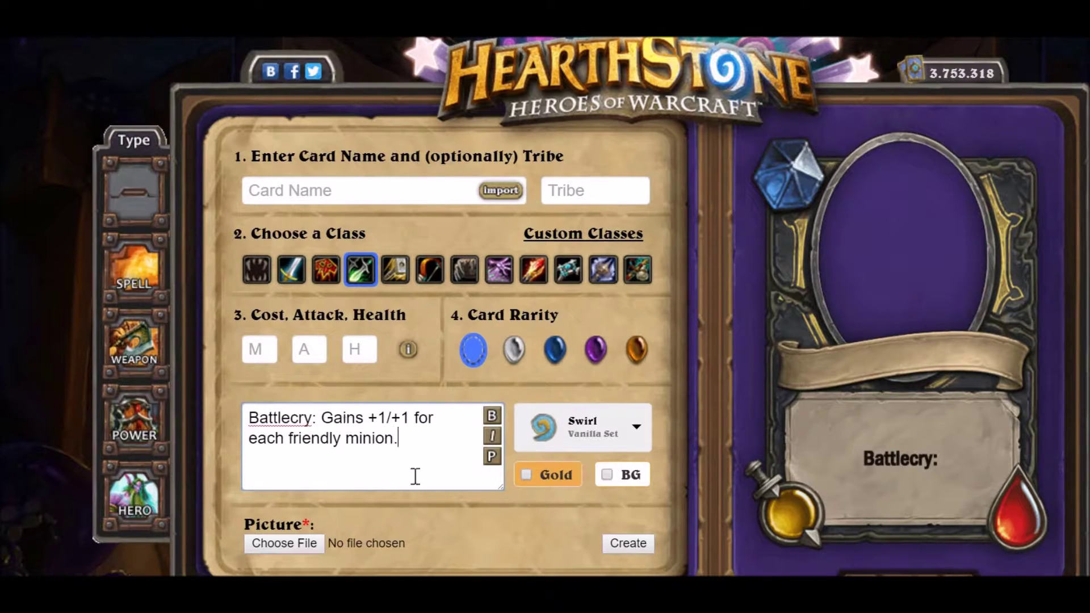
- Set the minion's attack to 2, its health to 2 and its mana cost to 2
{"action": "left_click", "coordinate": [317, 350]}
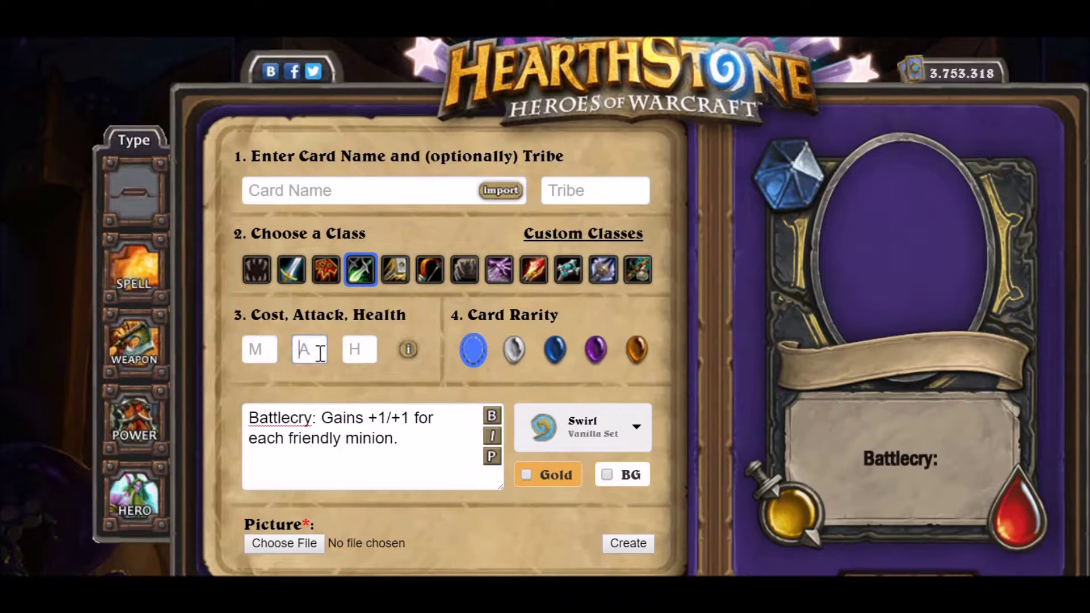
{"action": "type", "text": "2"}
{"action": "left_click", "coordinate": [360, 351]}
{"action": "type", "text": "2"}
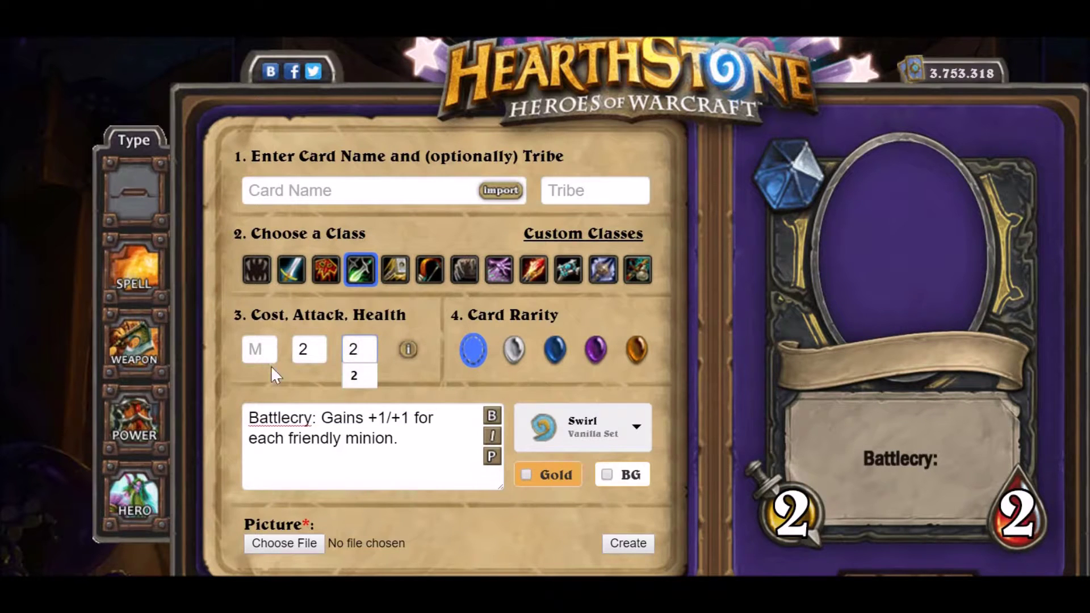
{"action": "left_click", "coordinate": [270, 366]}
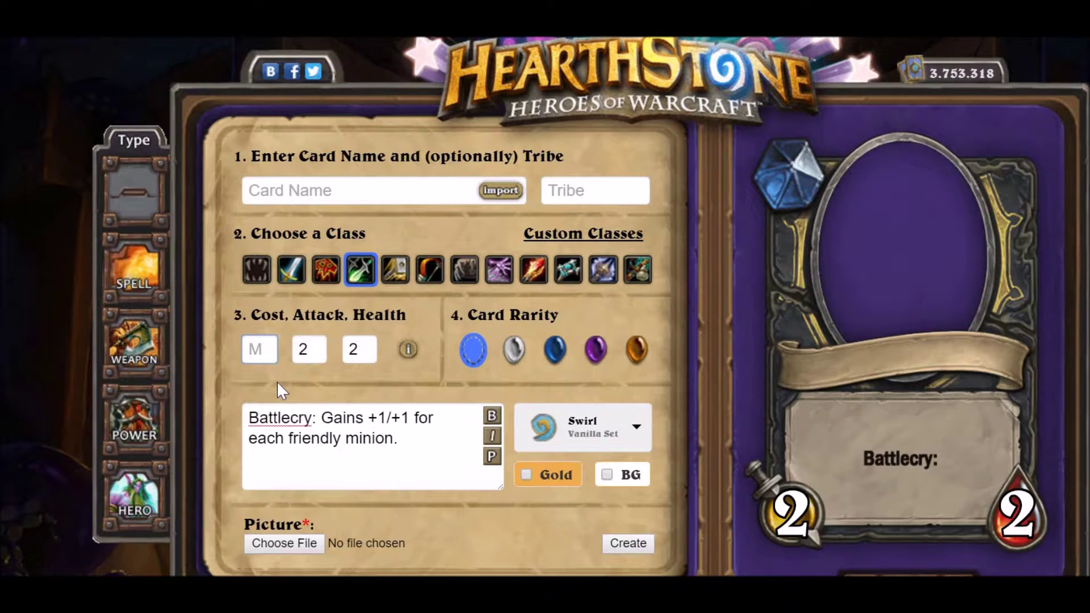
{"action": "type", "text": "2"}
- Try a mana cost of 3 for the minion
{"action": "left_click", "coordinate": [285, 363]}
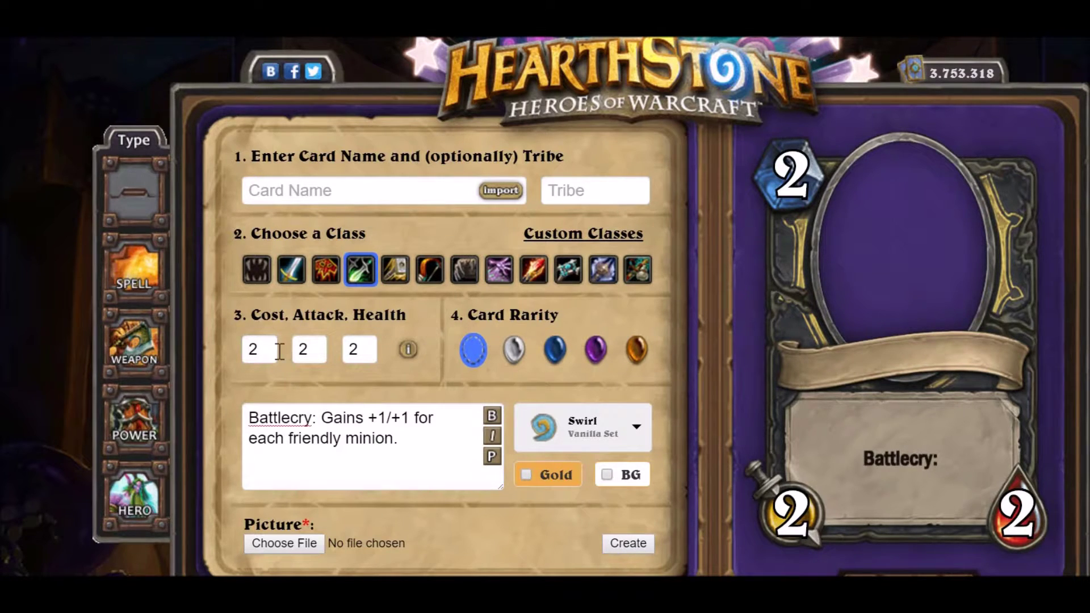
{"action": "double_click", "coordinate": [273, 361]}
{"action": "type", "text": "3"}
{"action": "left_click", "coordinate": [301, 386]}
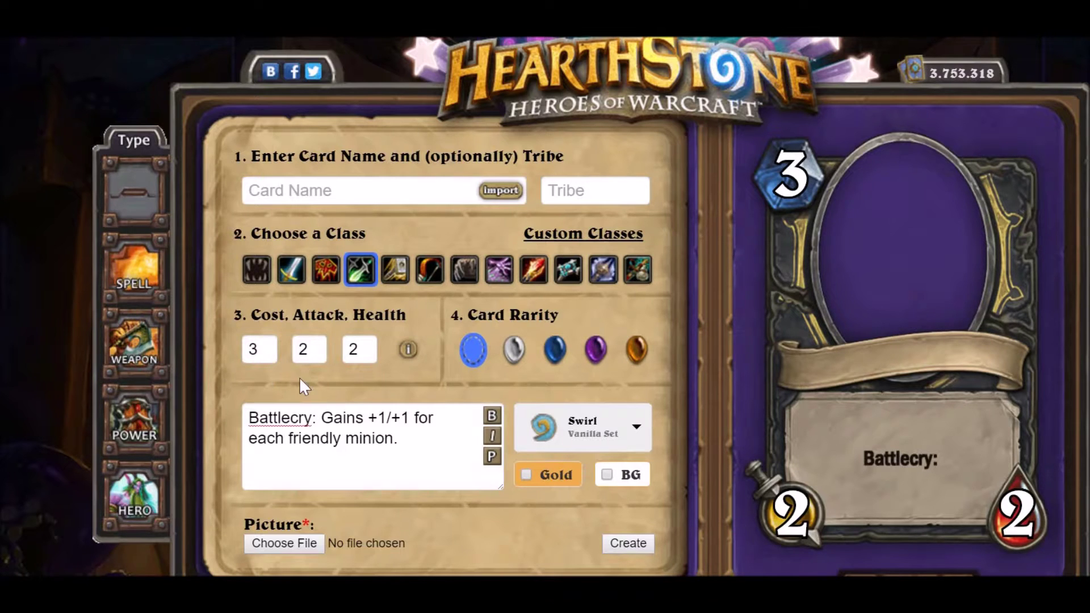
- Give the minion the white common rarity gem and set its mana cost to 2
{"action": "left_click", "coordinate": [511, 366]}
{"action": "double_click", "coordinate": [272, 362]}
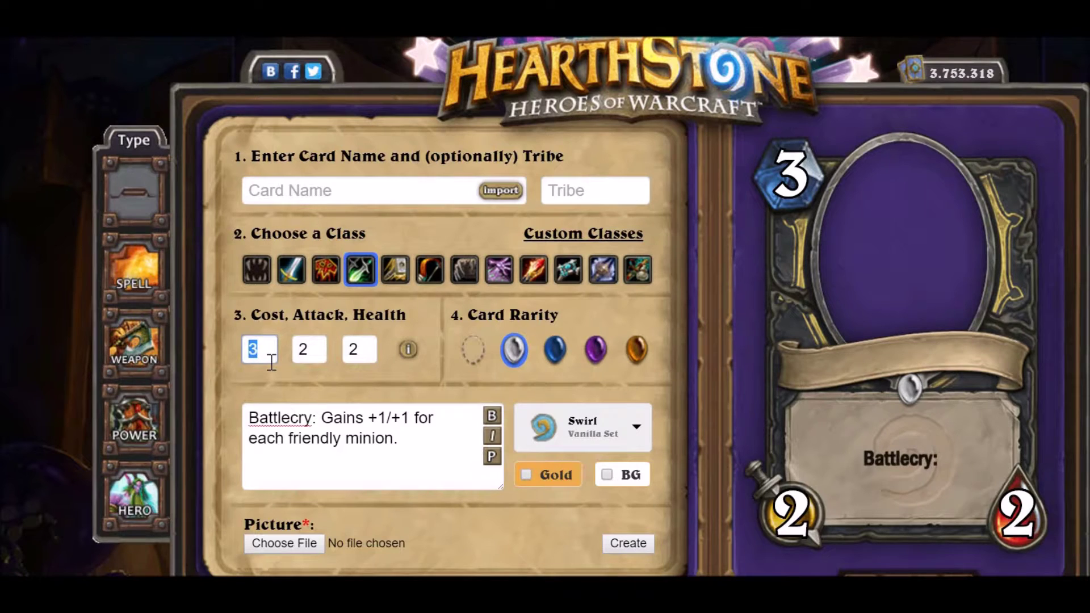
{"action": "type", "text": "2"}
{"action": "left_click", "coordinate": [356, 404]}
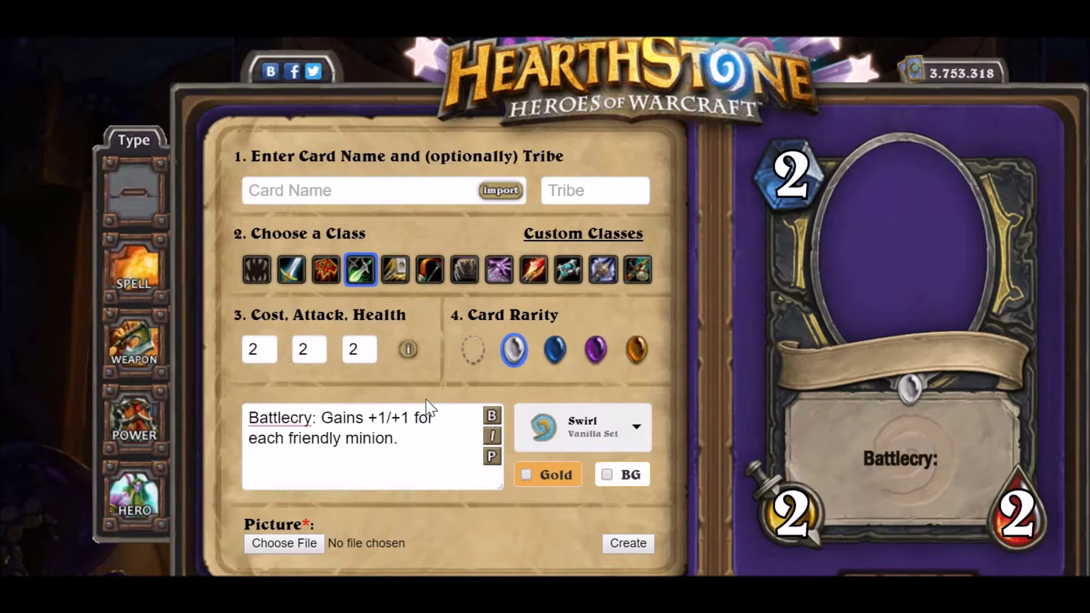
- Refresh the preview with the full card text and set the minion's tribe to Pirate
{"action": "left_click", "coordinate": [492, 456]}
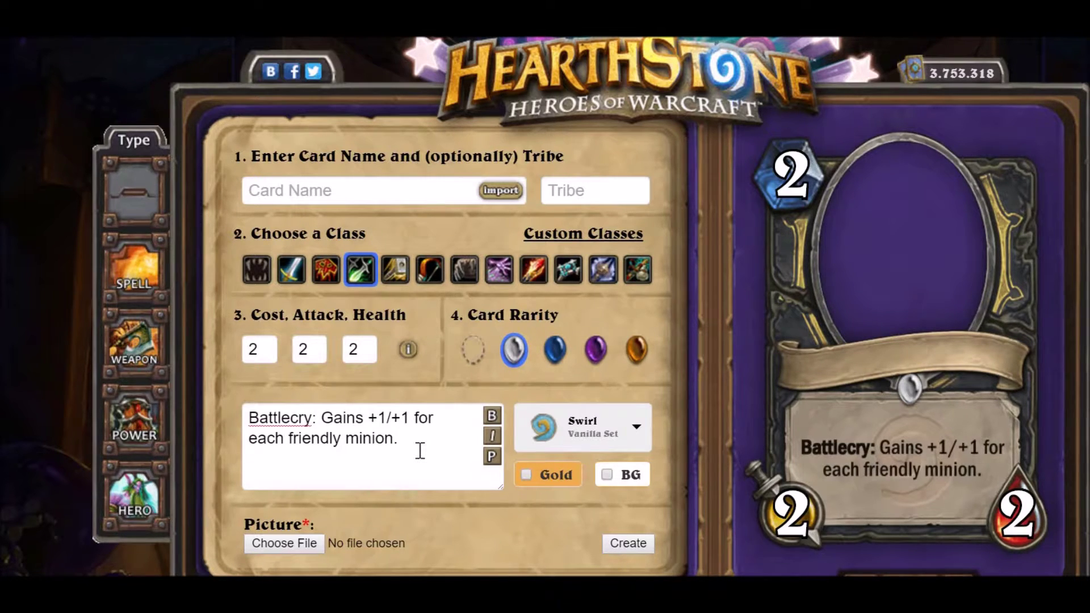
{"action": "left_click", "coordinate": [420, 451]}
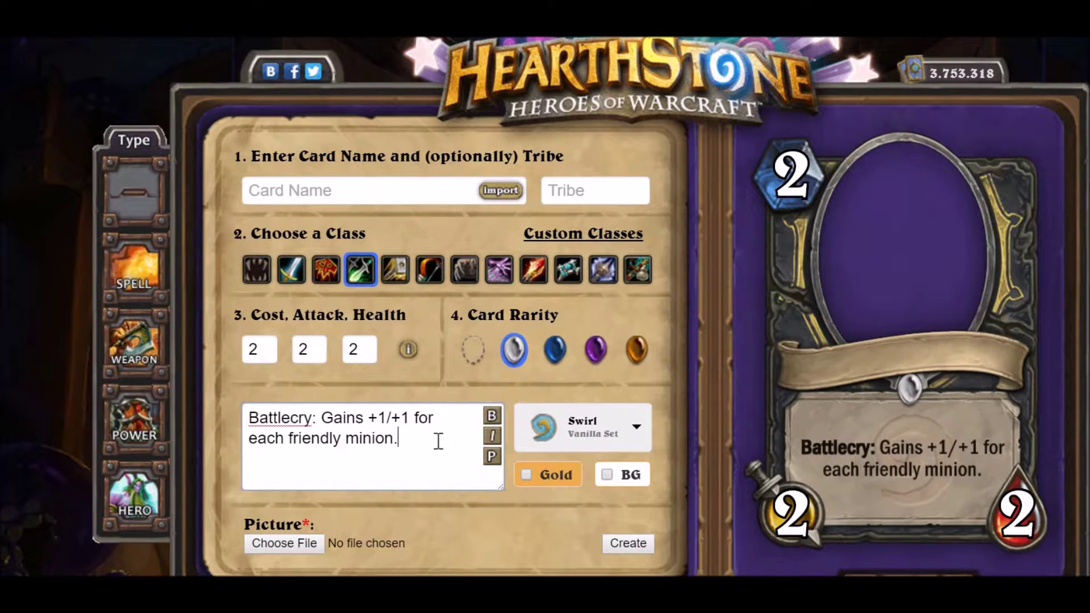
{"action": "left_click", "coordinate": [597, 190]}
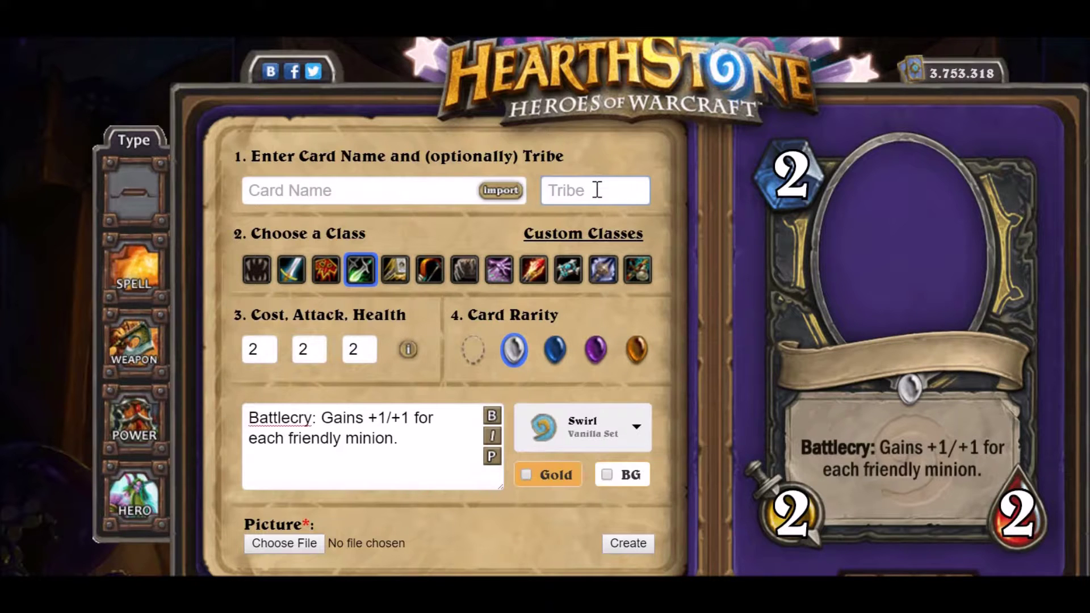
{"action": "type", "text": "Pirate"}
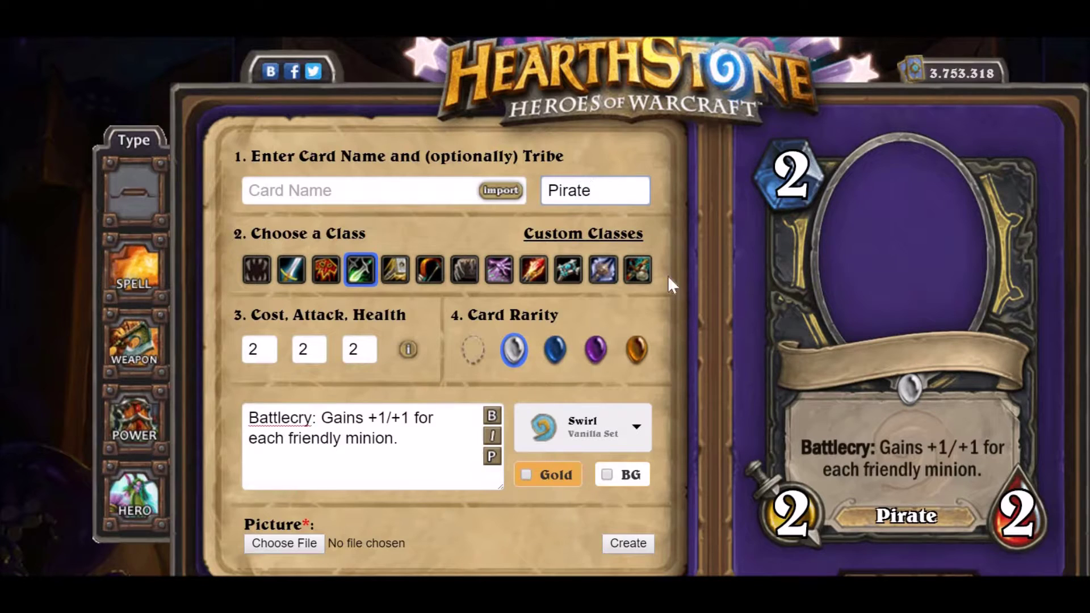
- Try the legendary rarity gem for the minion and return to the common one
{"action": "left_click", "coordinate": [673, 316]}
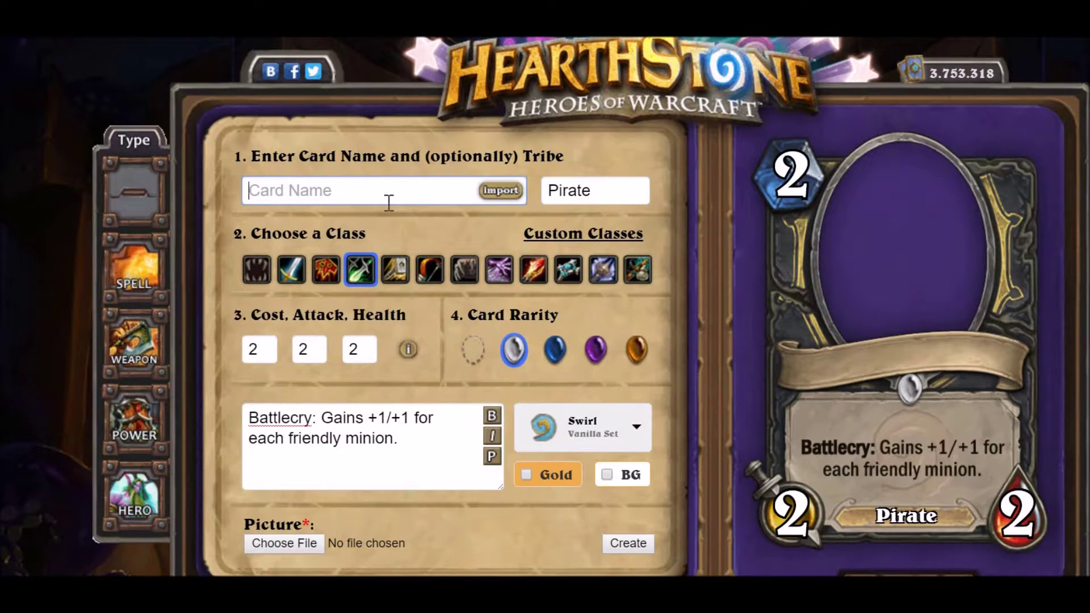
{"action": "left_click", "coordinate": [648, 352]}
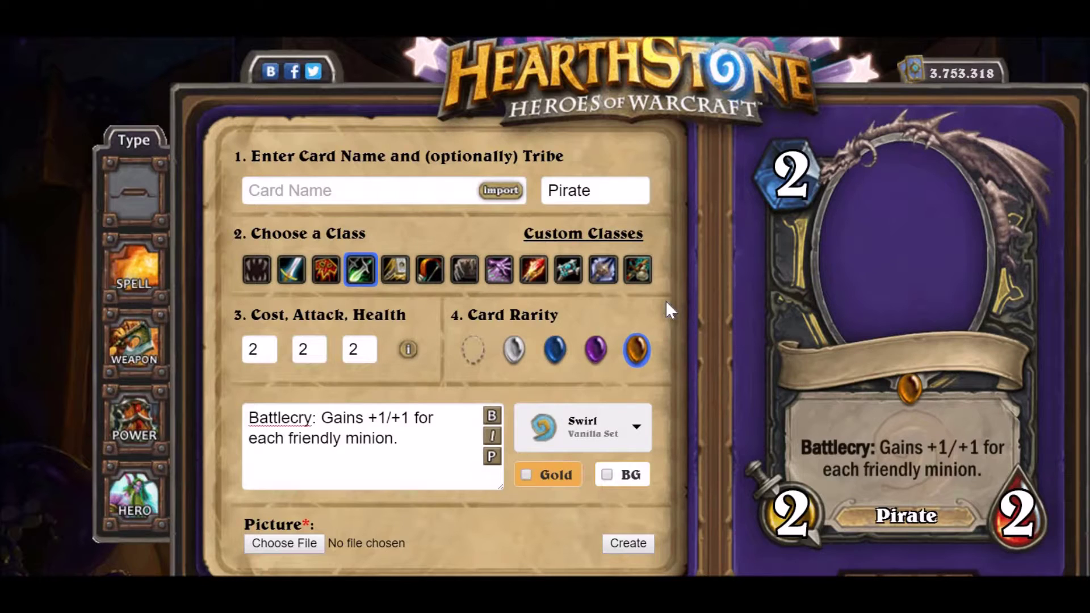
{"action": "left_click", "coordinate": [514, 349]}
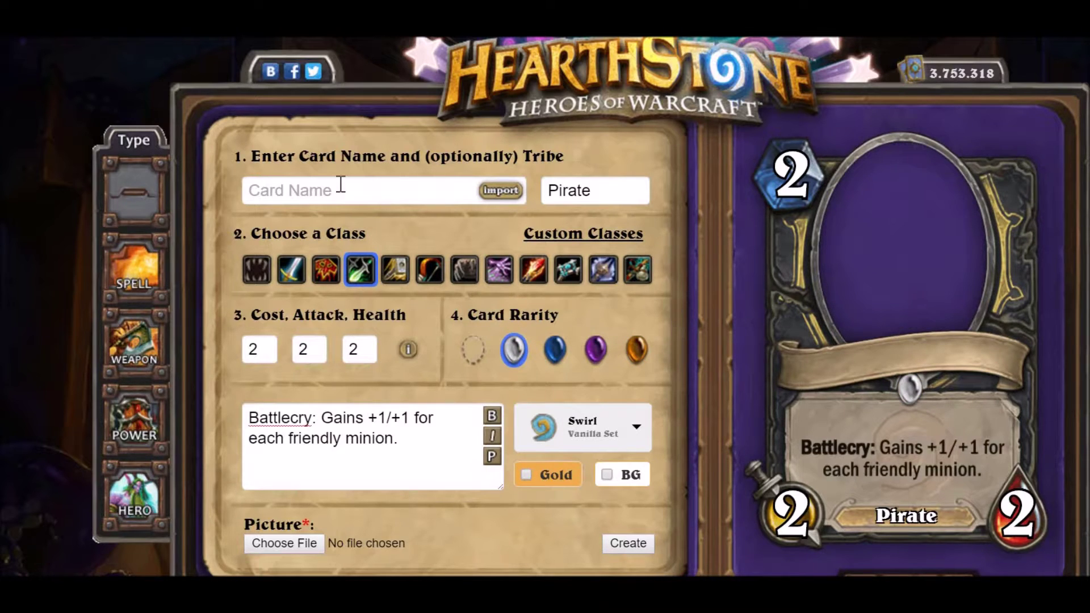
- Try the card name "Poison Lad" for the minion and clear it again
{"action": "left_click", "coordinate": [337, 191]}
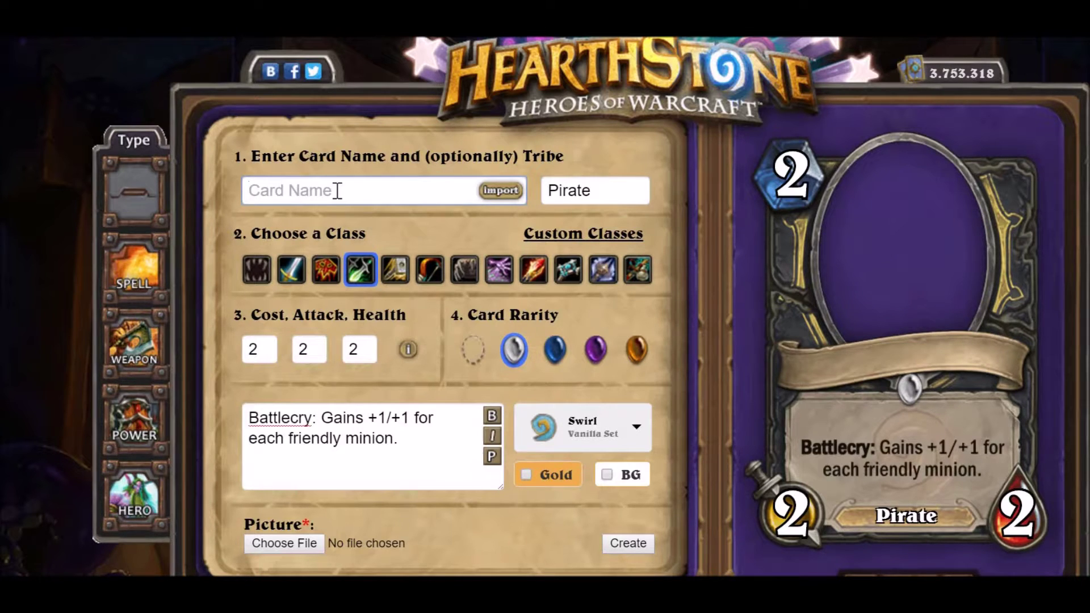
{"action": "type", "text": "Pois"}
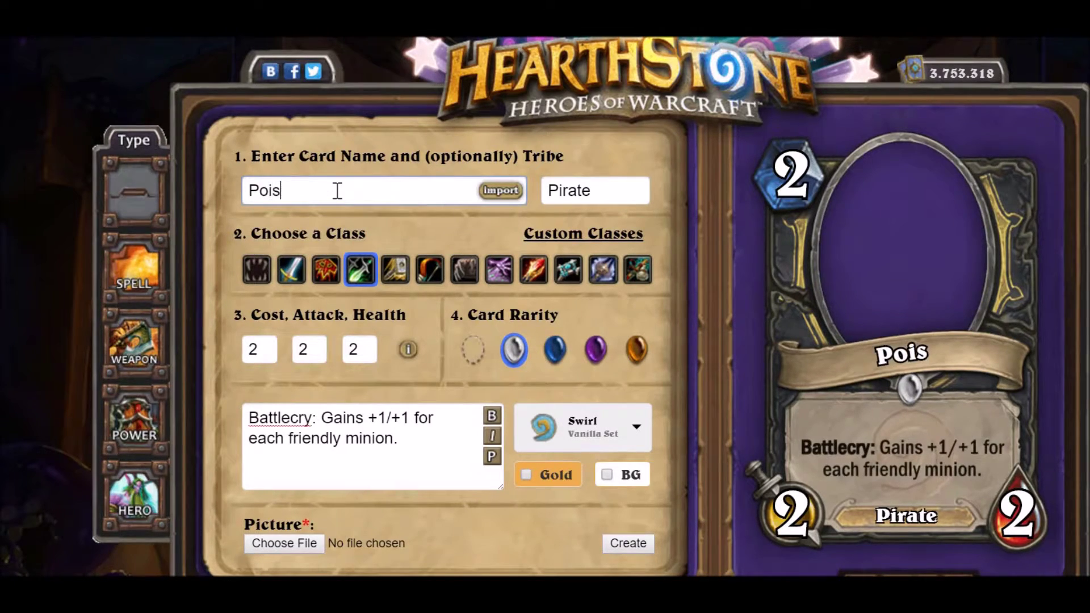
{"action": "type", "text": "on Lad"}
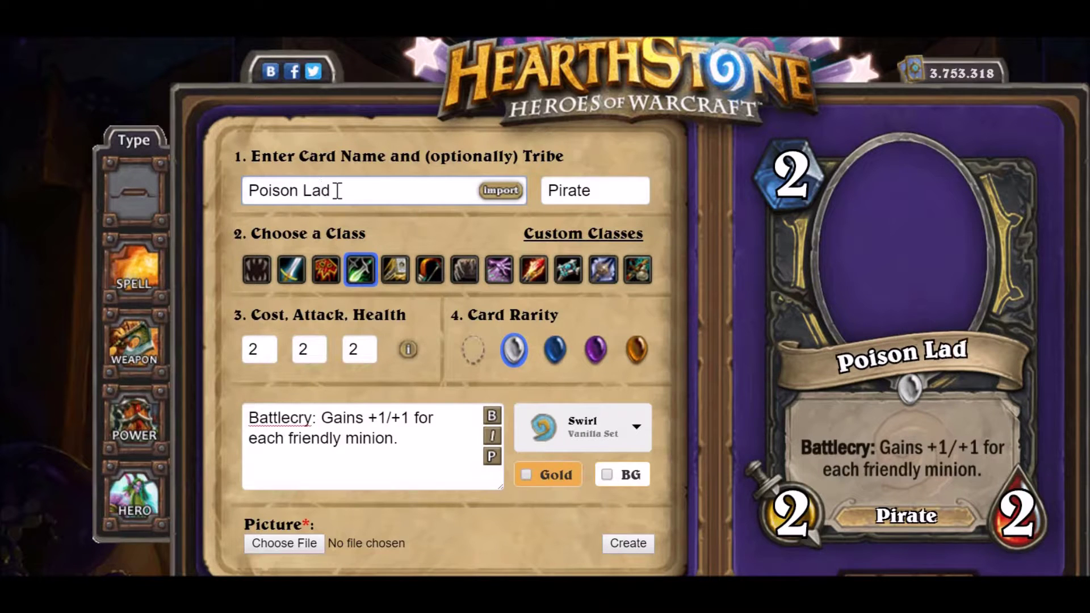
{"action": "key", "text": "BackSpace"}
{"action": "key", "text": "BackSpace"}
{"action": "key", "text": "BackSpace"}
{"action": "key", "text": "BackSpace"}
{"action": "key", "text": "BackSpace"}
{"action": "key", "text": "BackSpace"}
{"action": "key", "text": "BackSpace"}
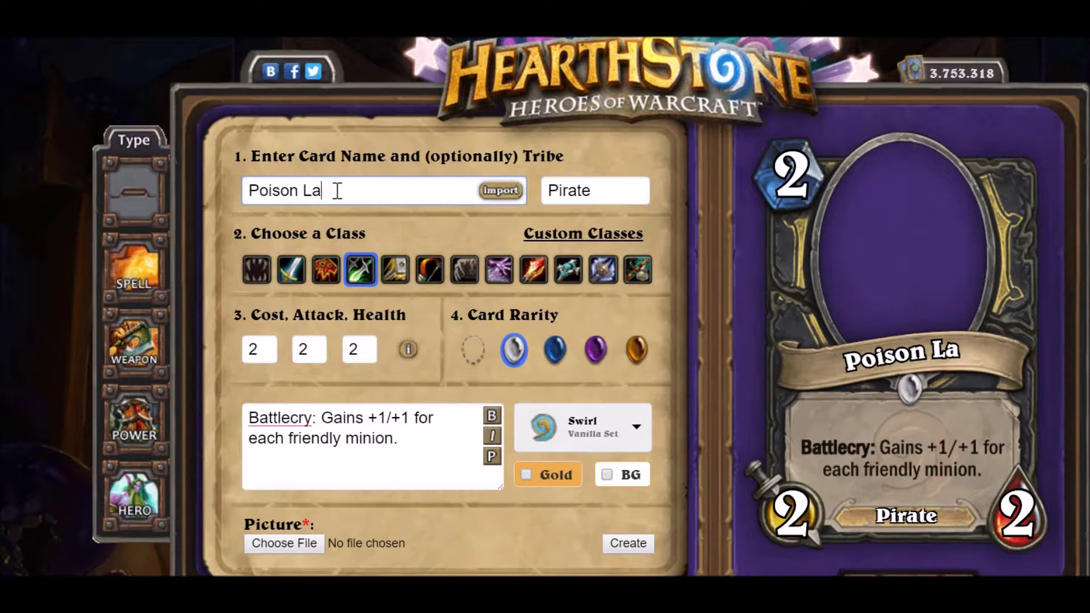
{"action": "key", "text": "BackSpace"}
{"action": "key", "text": "BackSpace"}
{"action": "key", "text": "BackSpace"}
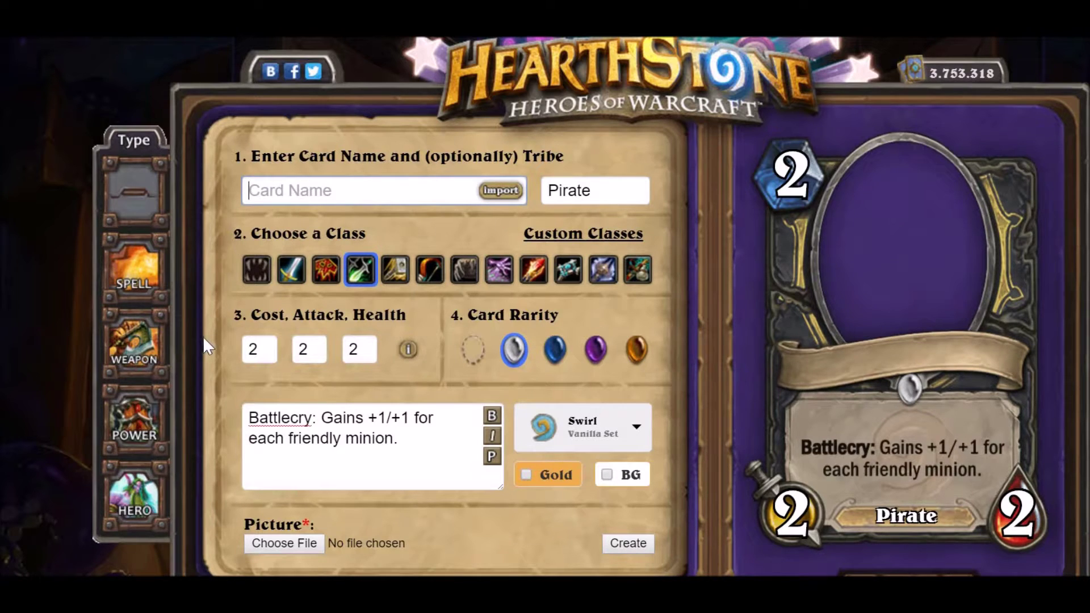
{"action": "scroll", "coordinate": [219, 341], "scroll_direction": "down", "scroll_amount": 3}
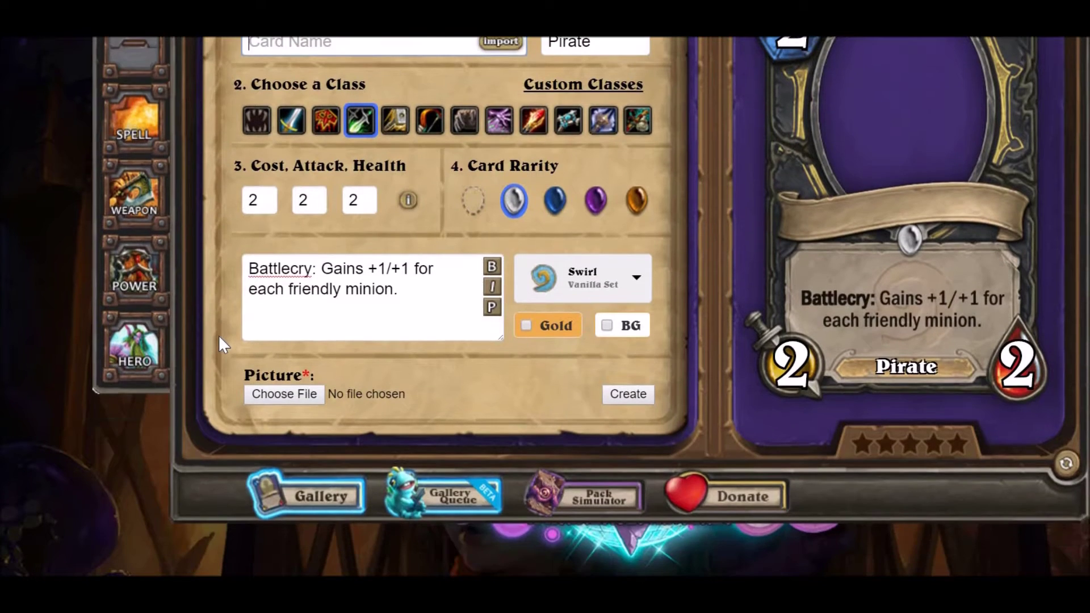
{"action": "scroll", "coordinate": [219, 341], "scroll_direction": "up", "scroll_amount": 3}
{"action": "scroll", "coordinate": [219, 341], "scroll_direction": "down", "scroll_amount": 3}
{"action": "scroll", "coordinate": [219, 340], "scroll_direction": "up", "scroll_amount": 3}
{"action": "left_click", "coordinate": [357, 329]}
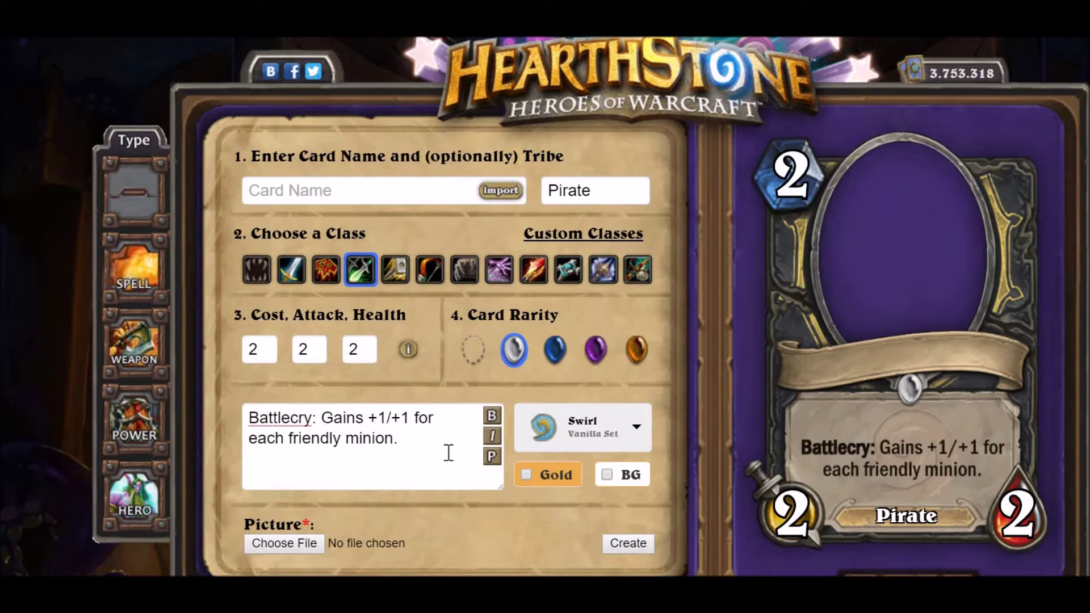
{"action": "left_click_drag", "start_coordinate": [401, 439], "coordinate": [328, 411]}
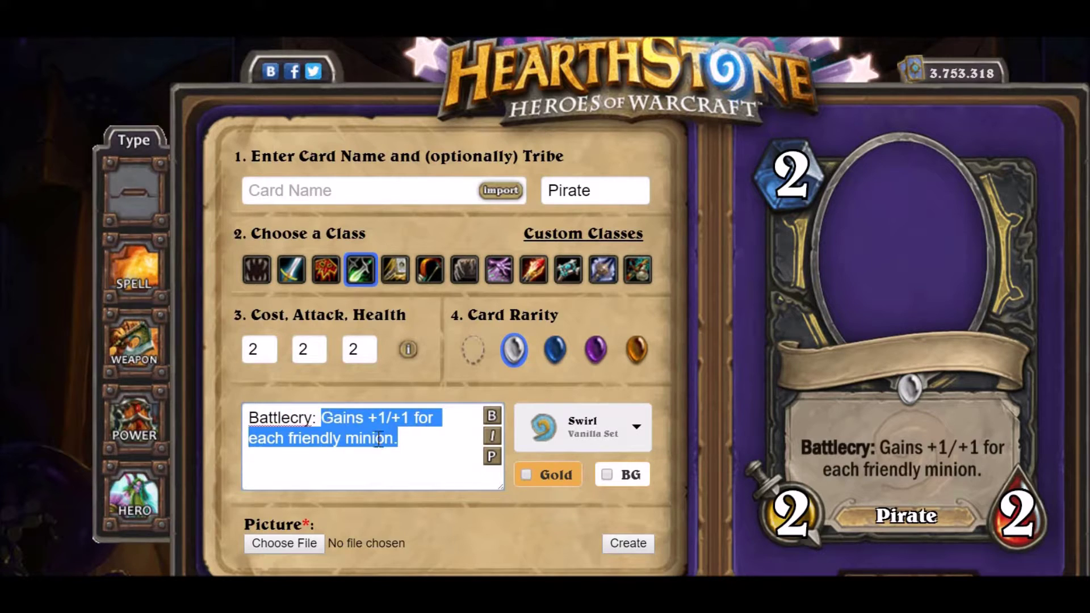
{"action": "left_click", "coordinate": [413, 446]}
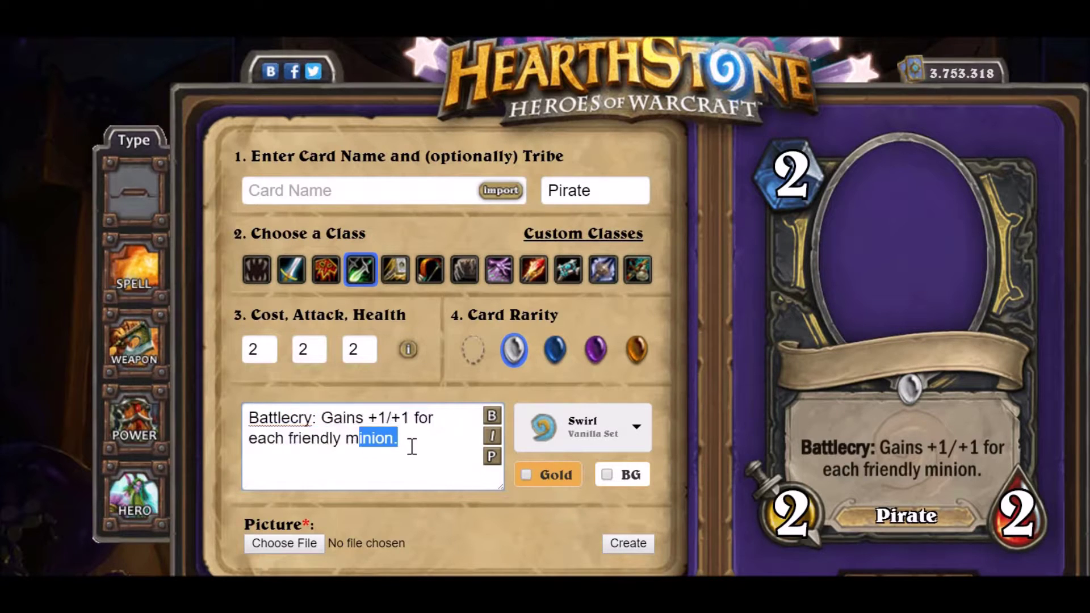
{"action": "left_click", "coordinate": [443, 418]}
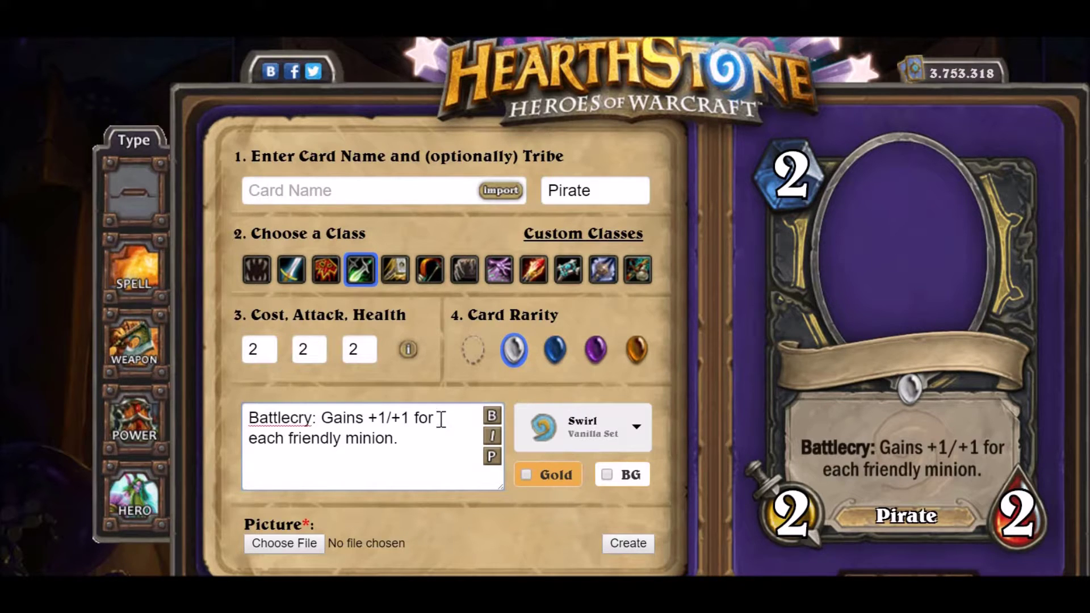
{"action": "left_click", "coordinate": [419, 448]}
- Try to create the card without a name or picture
{"action": "scroll", "coordinate": [419, 455], "scroll_direction": "down", "scroll_amount": 2}
{"action": "left_click", "coordinate": [627, 442]}
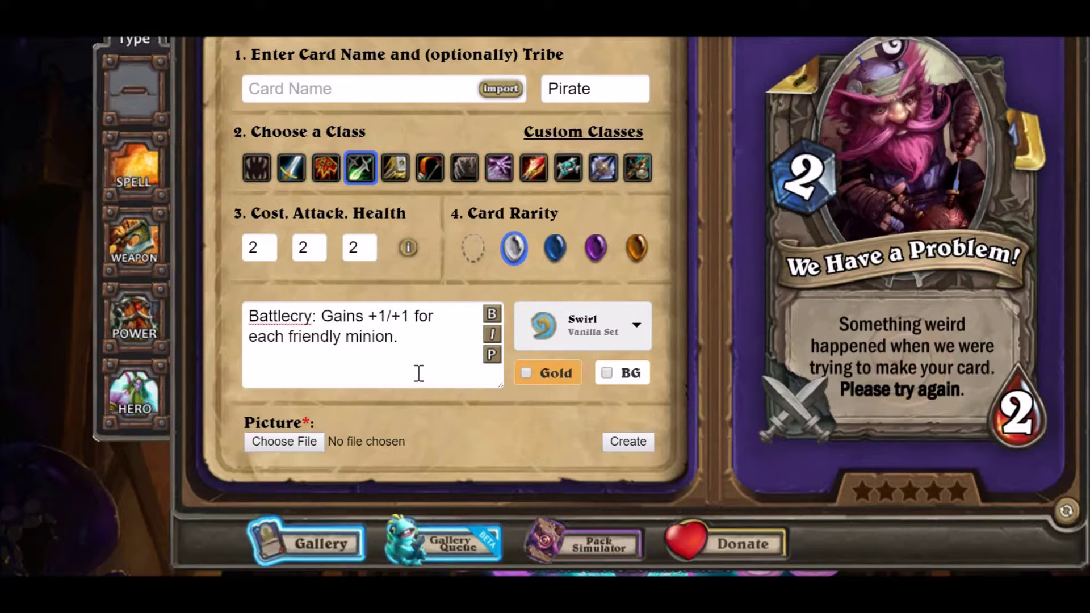
{"action": "left_click", "coordinate": [425, 349]}
{"action": "scroll", "coordinate": [445, 395], "scroll_direction": "up", "scroll_amount": 2}
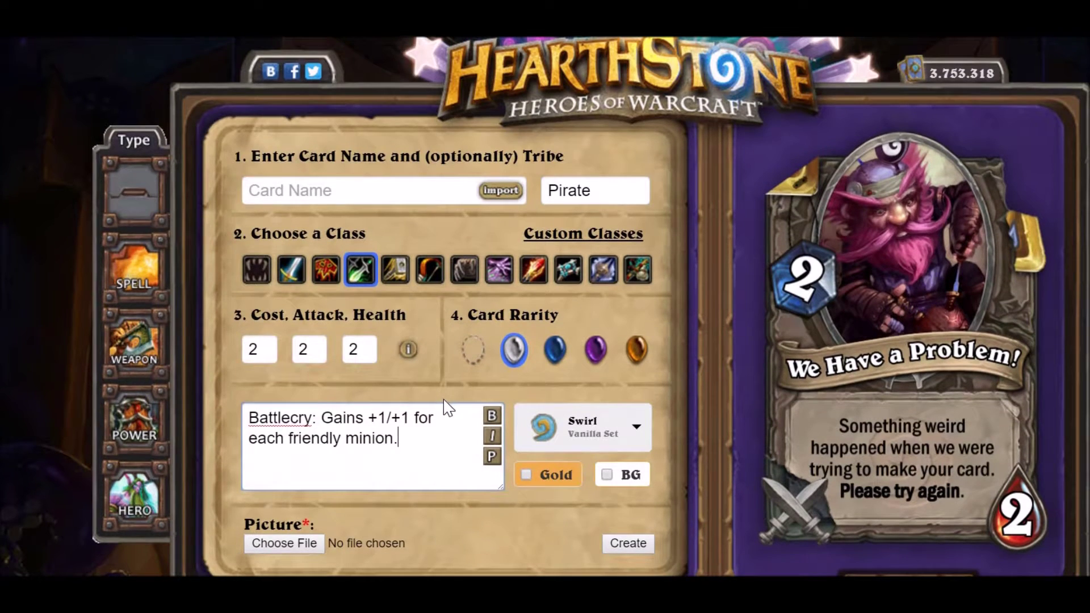
{"action": "left_click", "coordinate": [287, 543]}
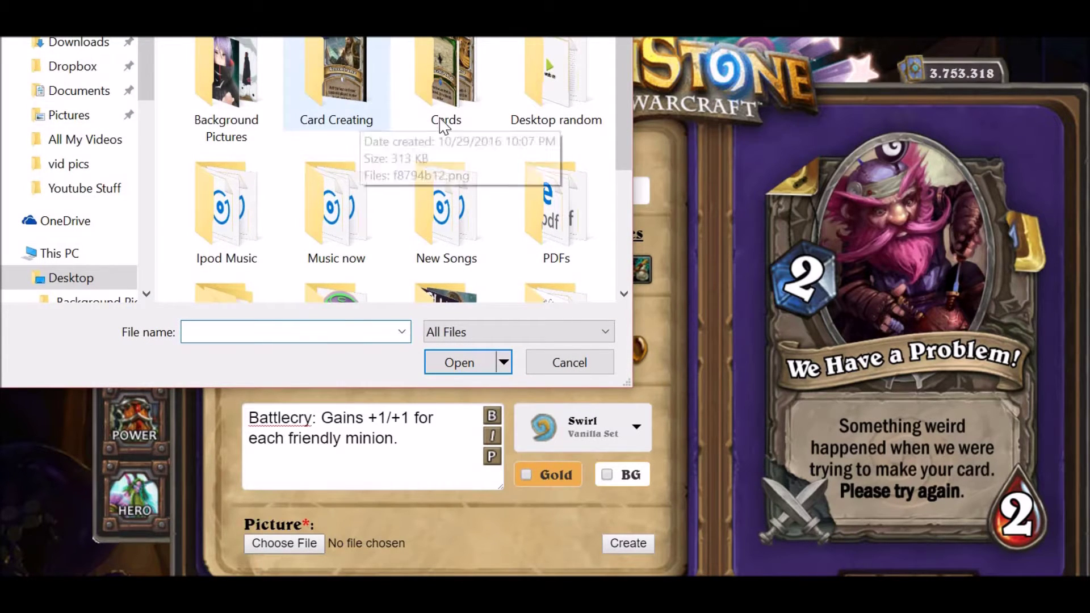
{"action": "scroll", "coordinate": [444, 126], "scroll_direction": "down", "scroll_amount": 2}
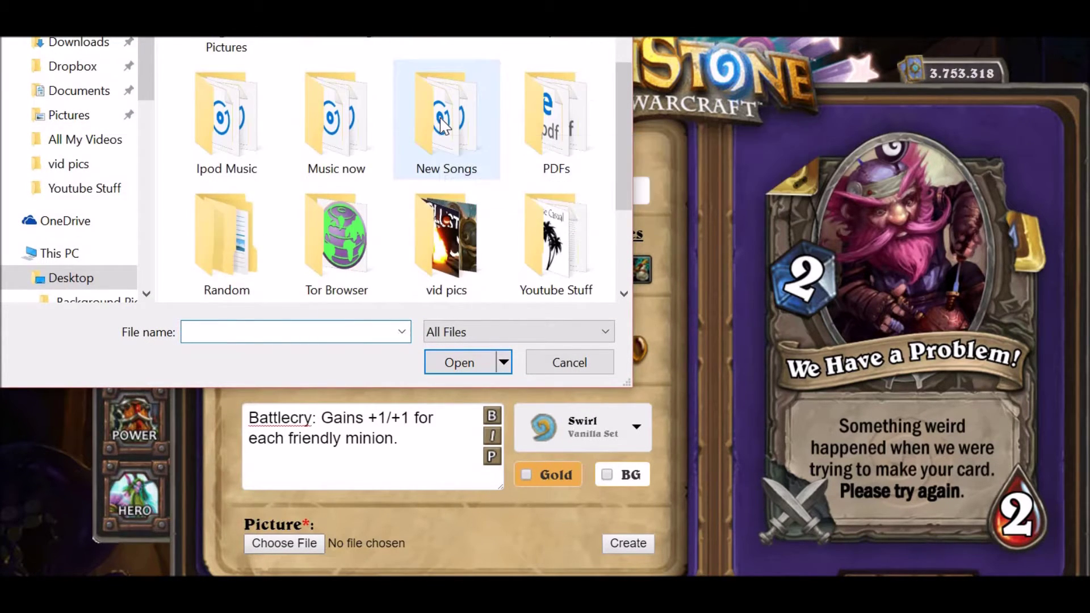
{"action": "scroll", "coordinate": [443, 127], "scroll_direction": "up", "scroll_amount": 2}
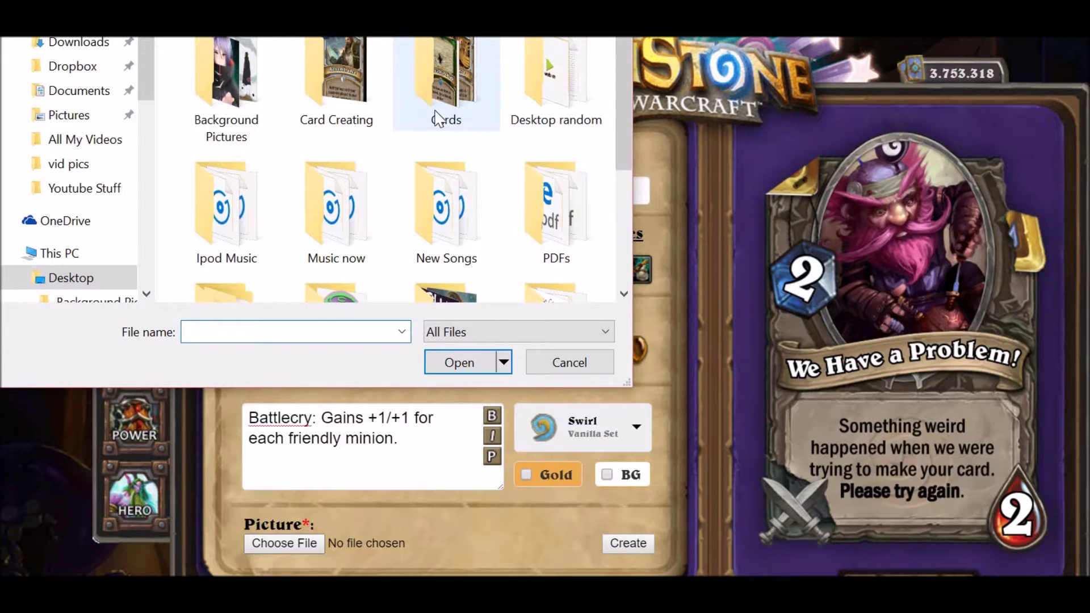
{"action": "left_click", "coordinate": [347, 105]}
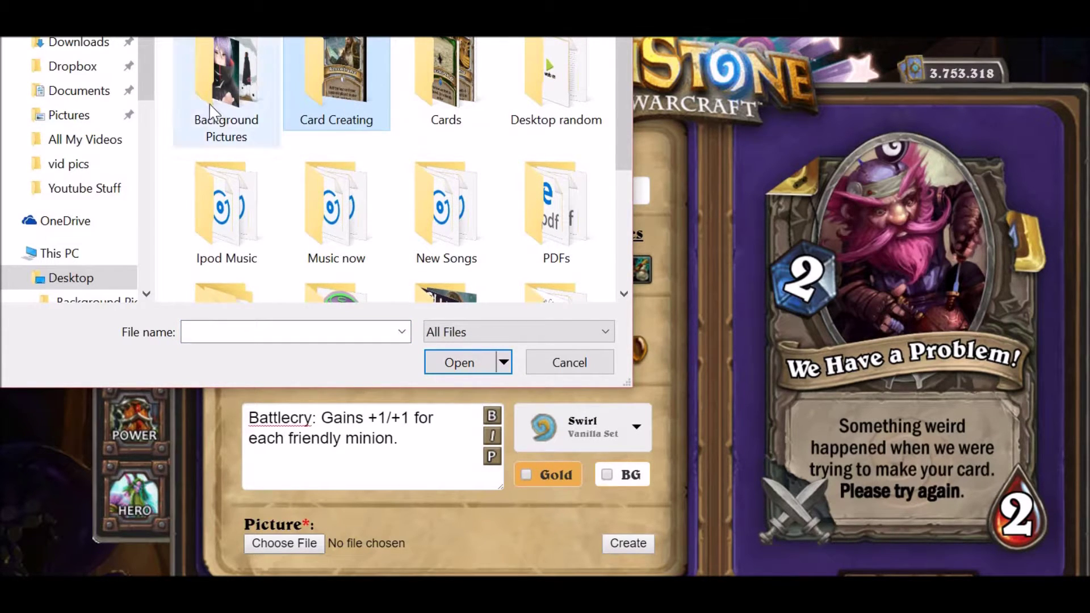
{"action": "double_click", "coordinate": [233, 111]}
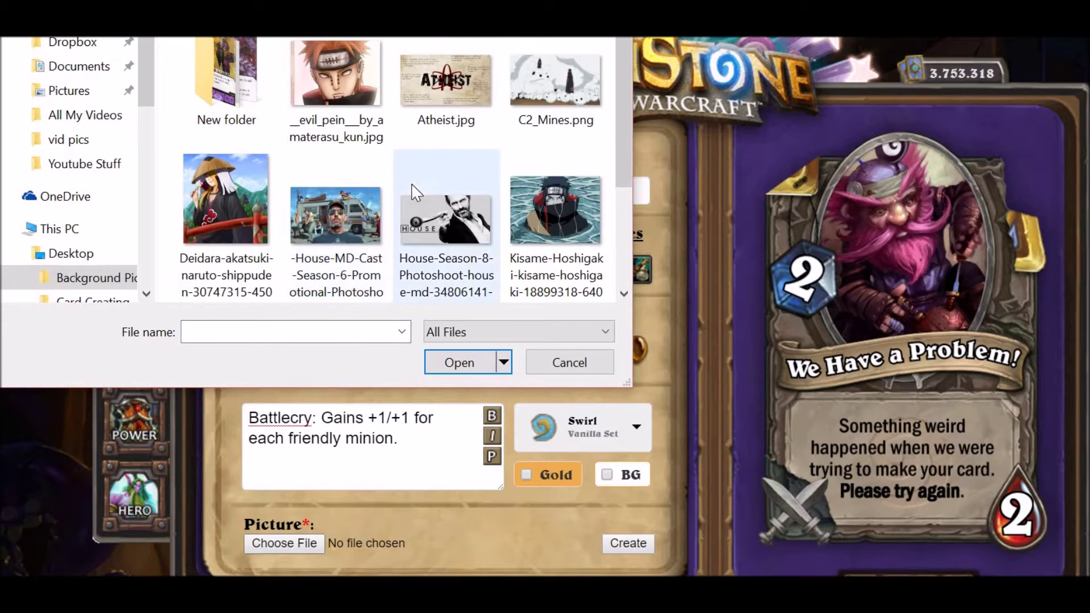
{"action": "left_click", "coordinate": [416, 196]}
{"action": "scroll", "coordinate": [416, 193], "scroll_direction": "down", "scroll_amount": 3}
{"action": "scroll", "coordinate": [417, 193], "scroll_direction": "up", "scroll_amount": 3}
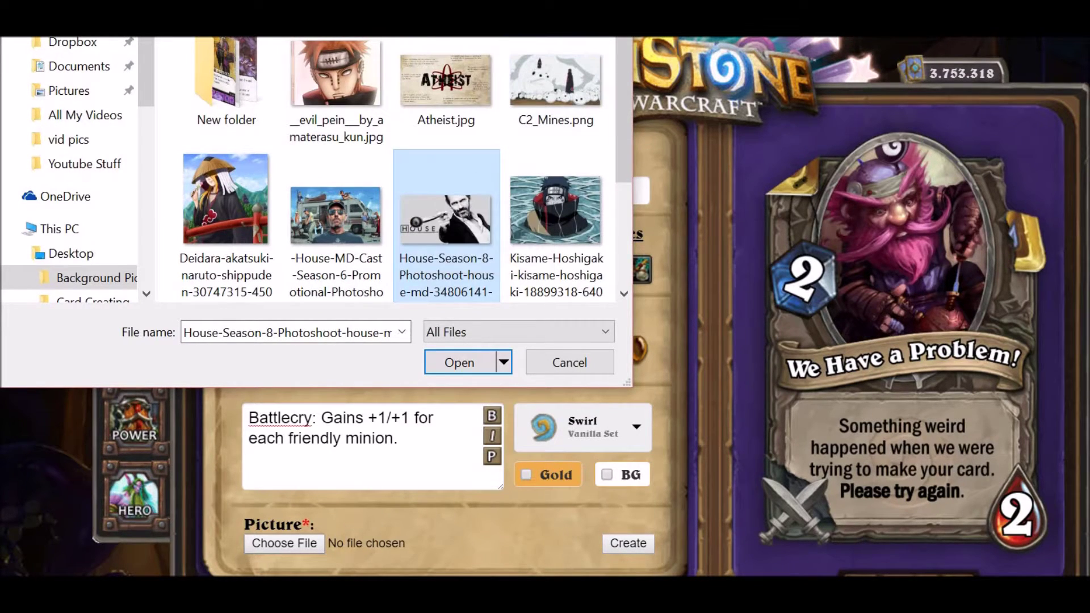
{"action": "key", "text": "Escape"}
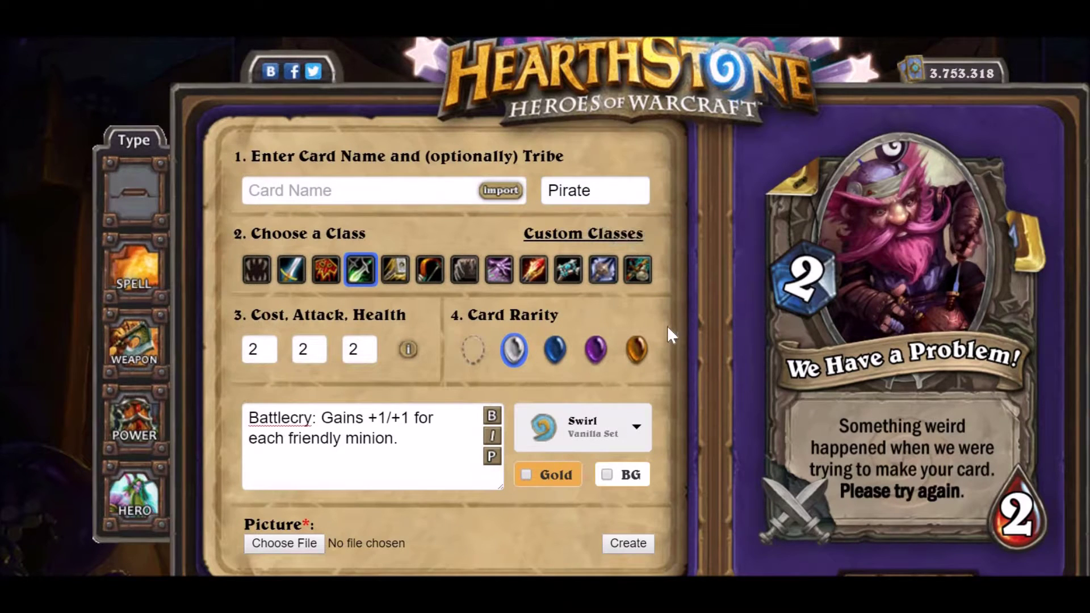
- Try the weapon and spell types for the card
{"action": "left_click", "coordinate": [122, 290]}
{"action": "left_click", "coordinate": [147, 366]}
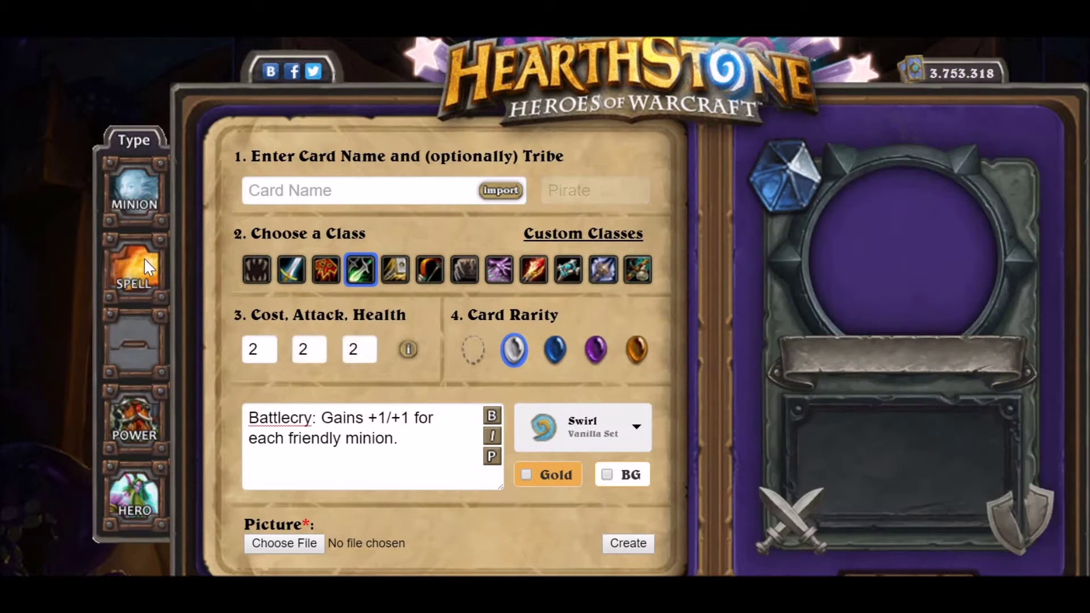
{"action": "left_click", "coordinate": [151, 275]}
- Delete the effect text after "Battlecry:" and set the card type back to minion
{"action": "left_click", "coordinate": [419, 446]}
{"action": "left_click_drag", "start_coordinate": [399, 439], "coordinate": [328, 424]}
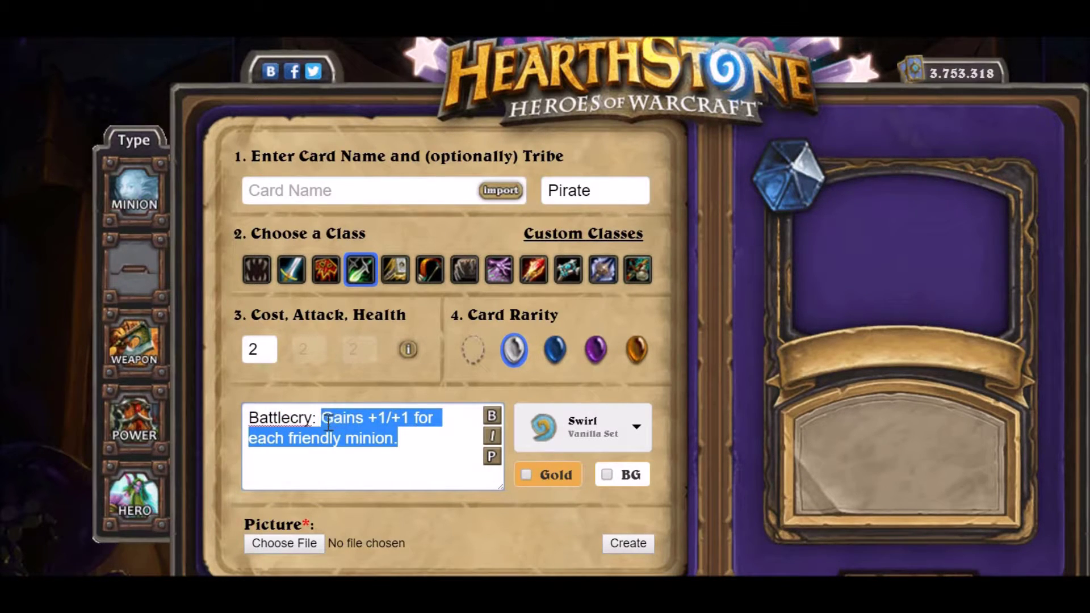
{"action": "key", "text": "BackSpace"}
{"action": "left_click", "coordinate": [111, 192]}
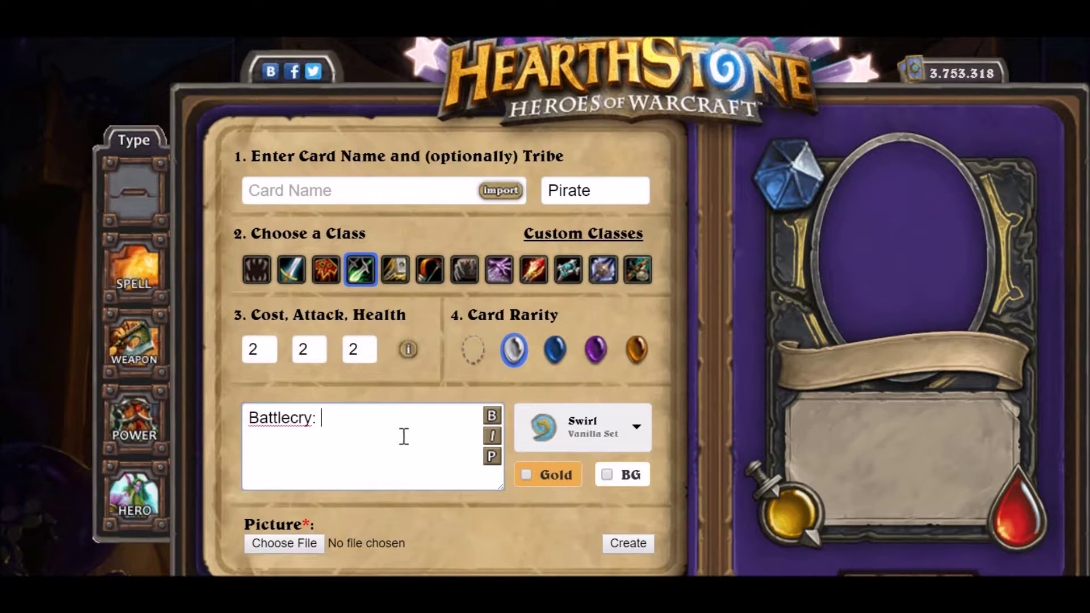
- Clear the minion's mana cost, attack and health values
{"action": "double_click", "coordinate": [260, 349]}
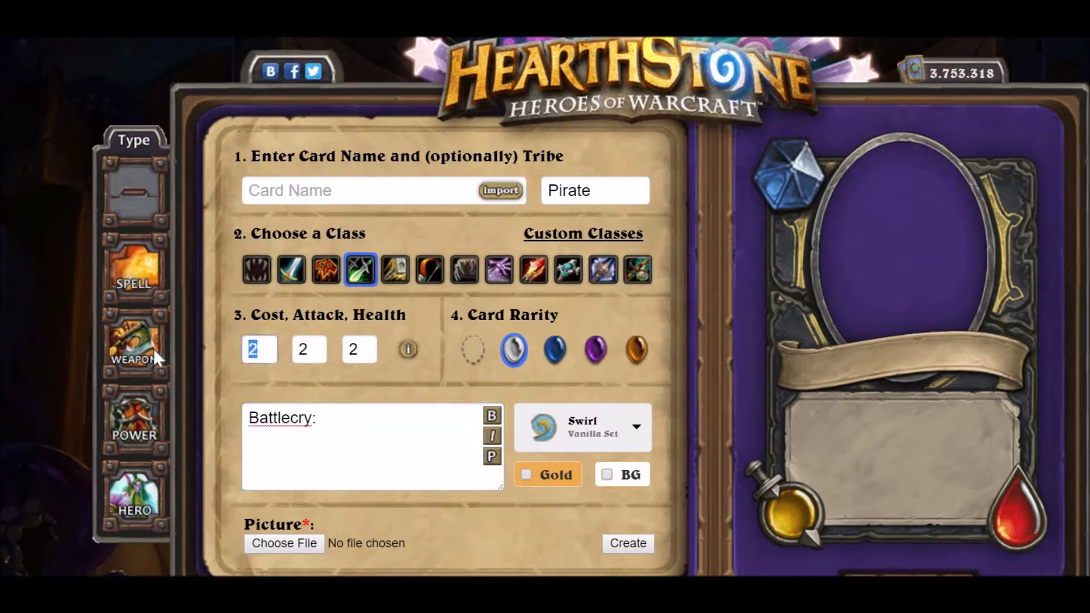
{"action": "key", "text": "BackSpace"}
{"action": "key", "text": "Tab"}
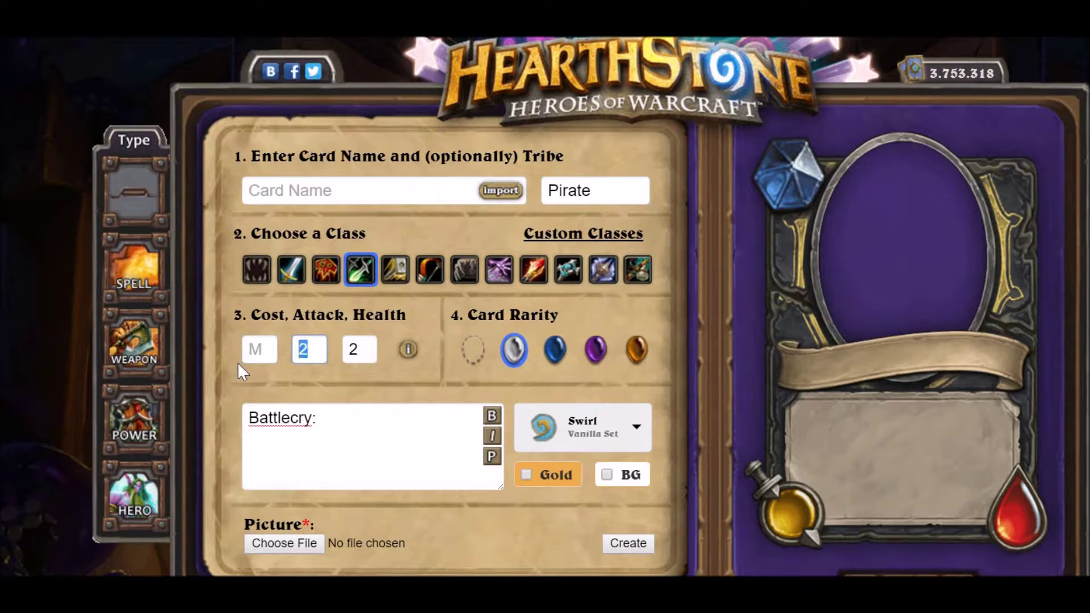
{"action": "key", "text": "BackSpace"}
{"action": "key", "text": "Tab"}
{"action": "key", "text": "BackSpace"}
{"action": "left_click", "coordinate": [358, 419]}
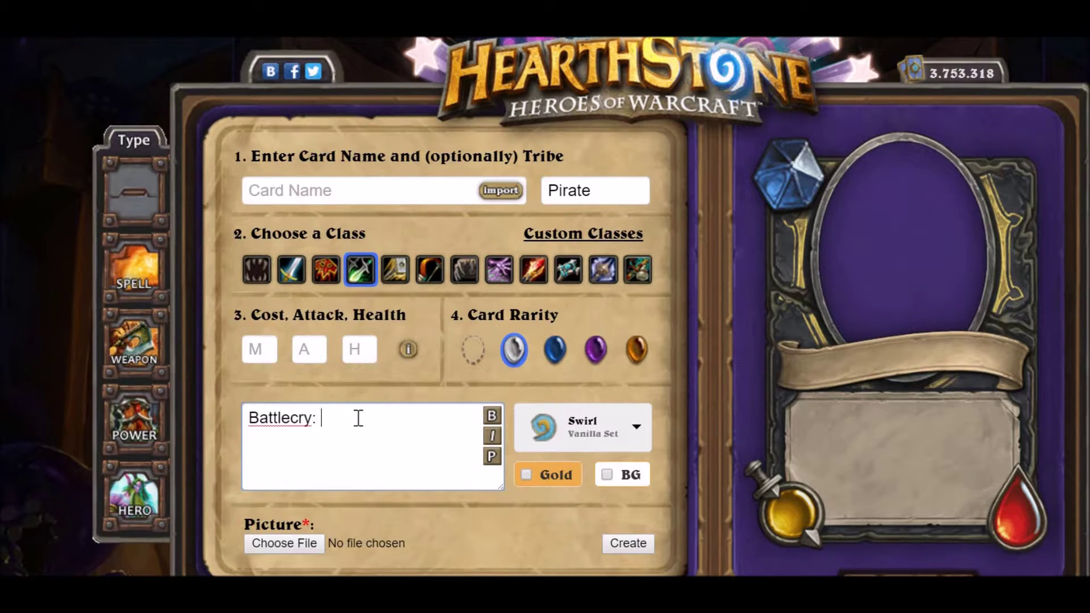
- Set the minion's mana cost to 2, its attack to 1 and its health to 1
{"action": "left_click", "coordinate": [260, 351]}
{"action": "type", "text": "2"}
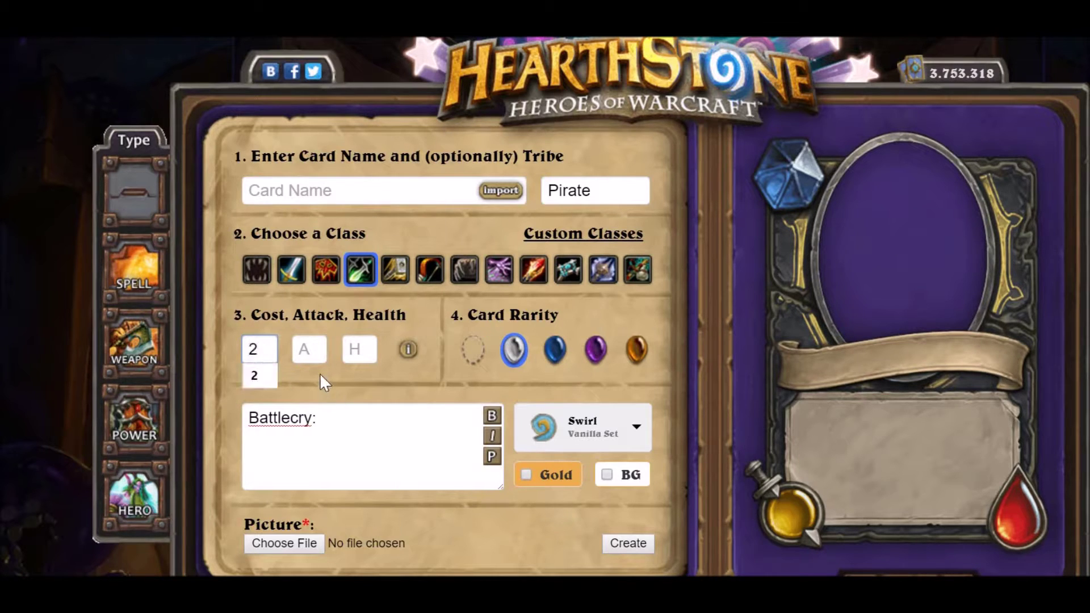
{"action": "left_click", "coordinate": [314, 347]}
{"action": "type", "text": "1"}
{"action": "left_click", "coordinate": [361, 348]}
{"action": "type", "text": "1"}
- Write the effect "if you have 3 or less cards in your hand gain +1/+1" after "Battlecry:"
{"action": "left_click", "coordinate": [365, 428]}
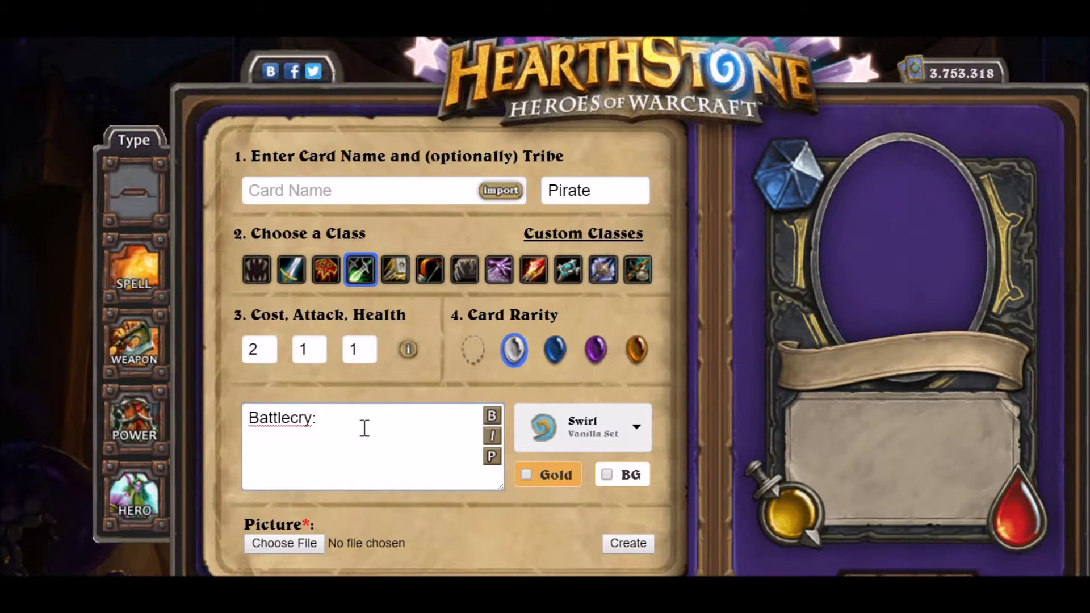
{"action": "type", "text": "if you have"}
{"action": "type", "text": "3 or less cards in"}
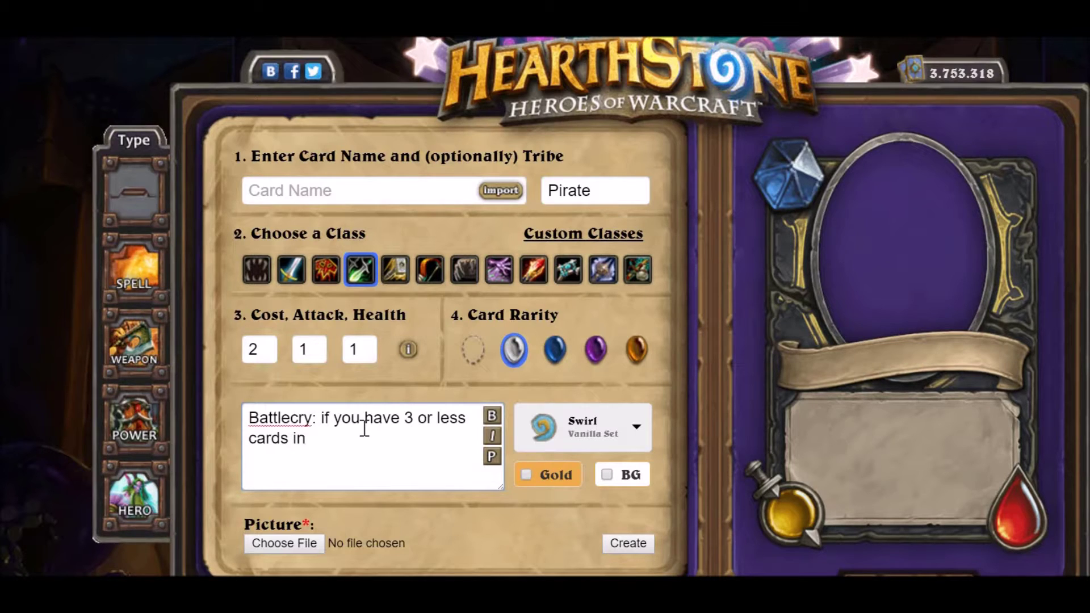
{"action": "type", "text": " your j"}
{"action": "key", "text": "BackSpace"}
{"action": "type", "text": "hand"}
{"action": "type", "text": "gain +1/+1"}
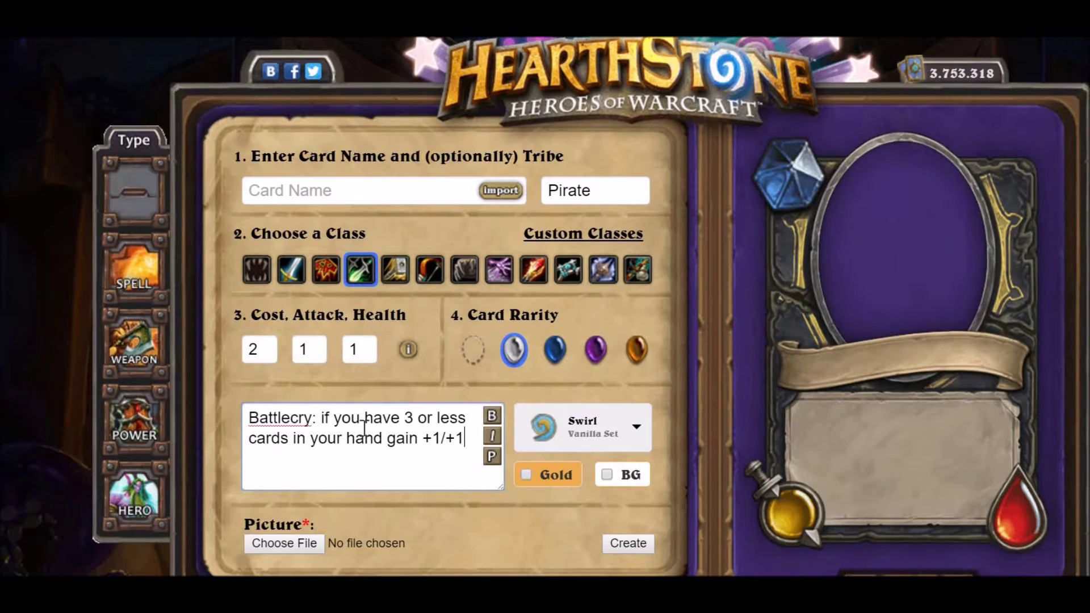
{"action": "left_click", "coordinate": [397, 446]}
{"action": "type", "text": "this m"}
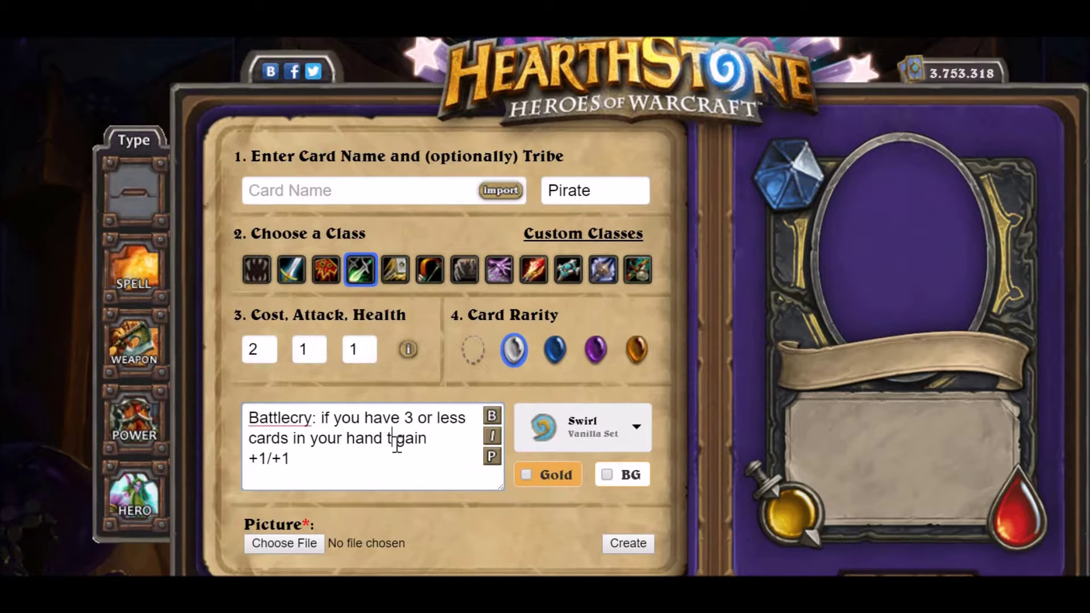
{"action": "type", "text": "inion"}
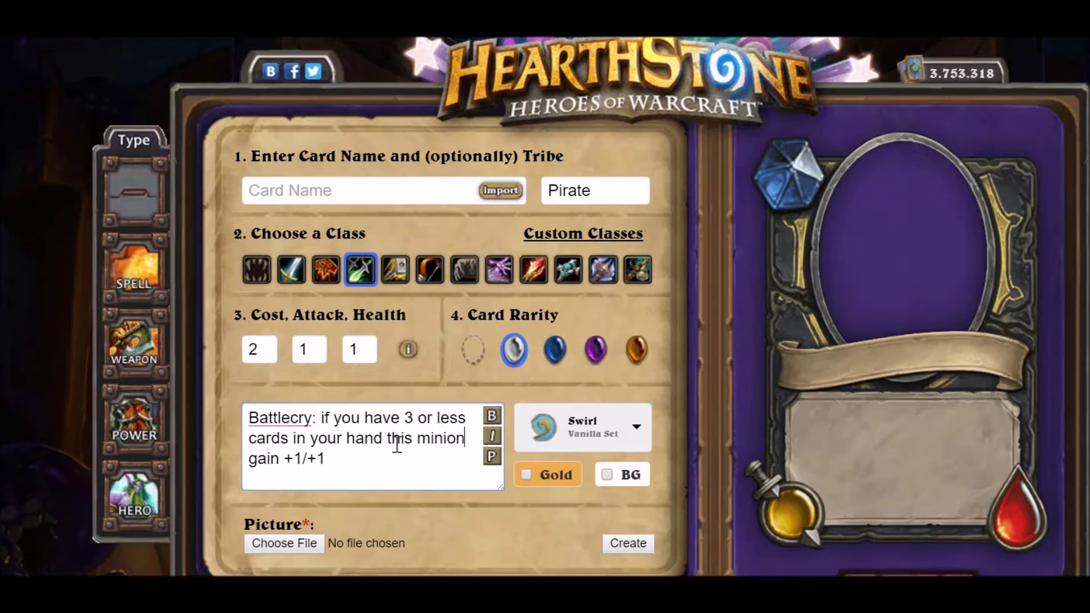
{"action": "key", "text": "BackSpace"}
{"action": "key", "text": "BackSpace"}
{"action": "key", "text": "BackSpace"}
{"action": "key", "text": "BackSpace"}
{"action": "key", "text": "BackSpace"}
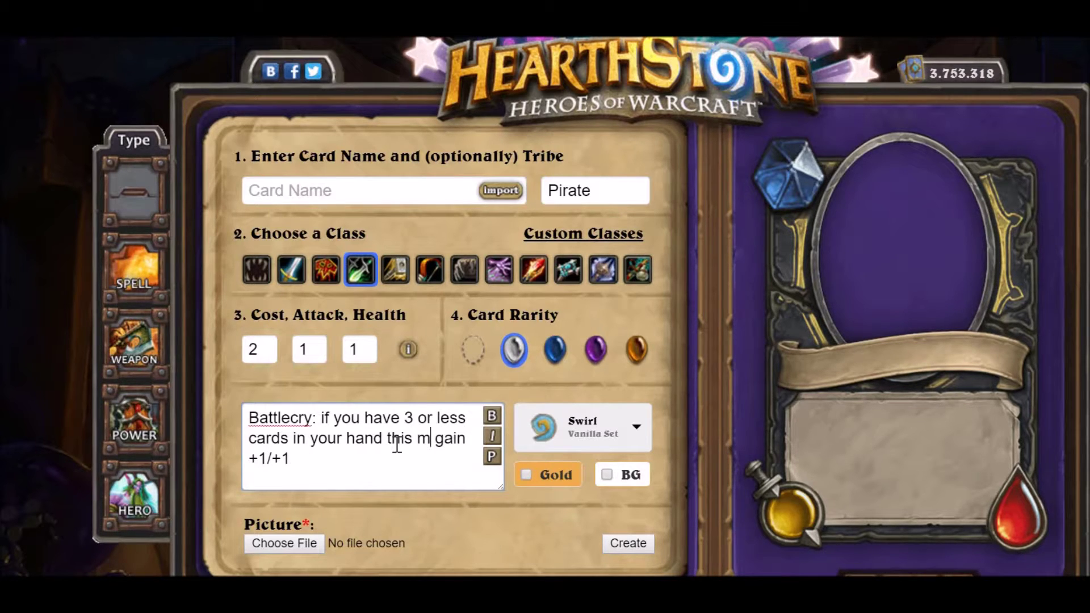
{"action": "key", "text": "BackSpace"}
{"action": "key", "text": "BackSpace"}
{"action": "key", "text": "BackSpace"}
{"action": "key", "text": "BackSpace"}
{"action": "key", "text": "BackSpace"}
{"action": "key", "text": "BackSpace"}
{"action": "key", "text": "BackSpace"}
- Change the Battlecry's bonus to +2/+2, end the sentence with a period and preview the text on the card
{"action": "left_click", "coordinate": [470, 443]}
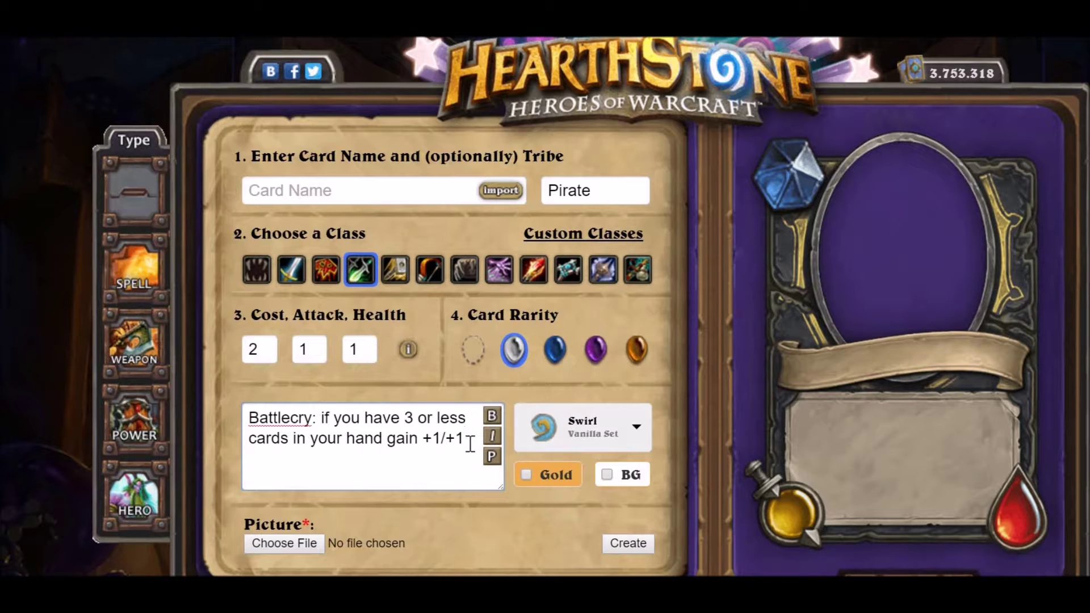
{"action": "key", "text": "BackSpace"}
{"action": "type", "text": "2"}
{"action": "key", "text": "Left"}
{"action": "key", "text": "Left"}
{"action": "key", "text": "Left"}
{"action": "key", "text": "BackSpace"}
{"action": "type", "text": "2"}
{"action": "left_click", "coordinate": [477, 449]}
{"action": "type", "text": "."}
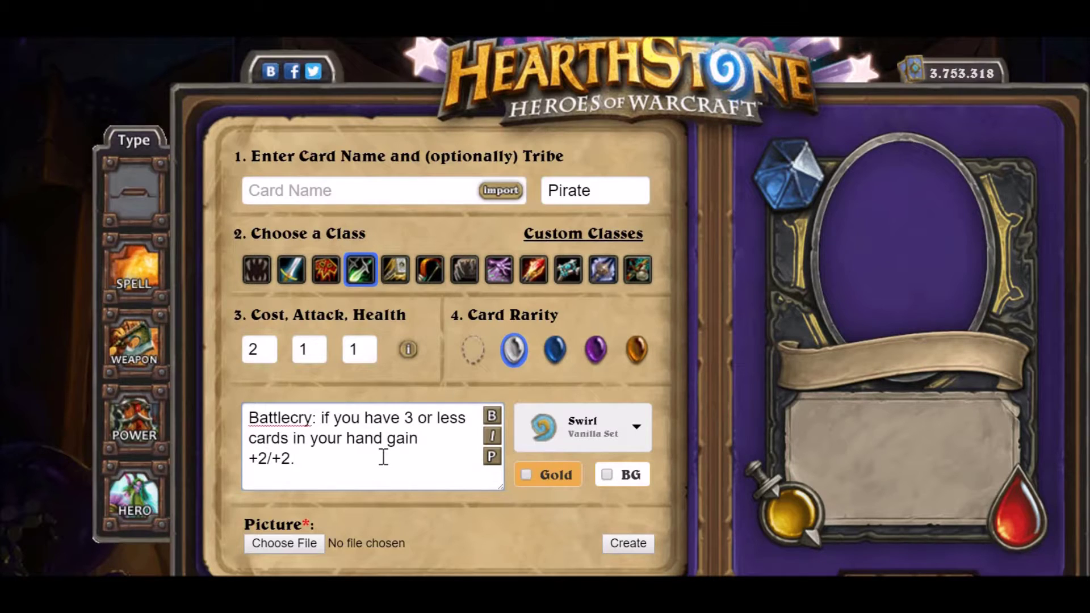
{"action": "left_click", "coordinate": [492, 458]}
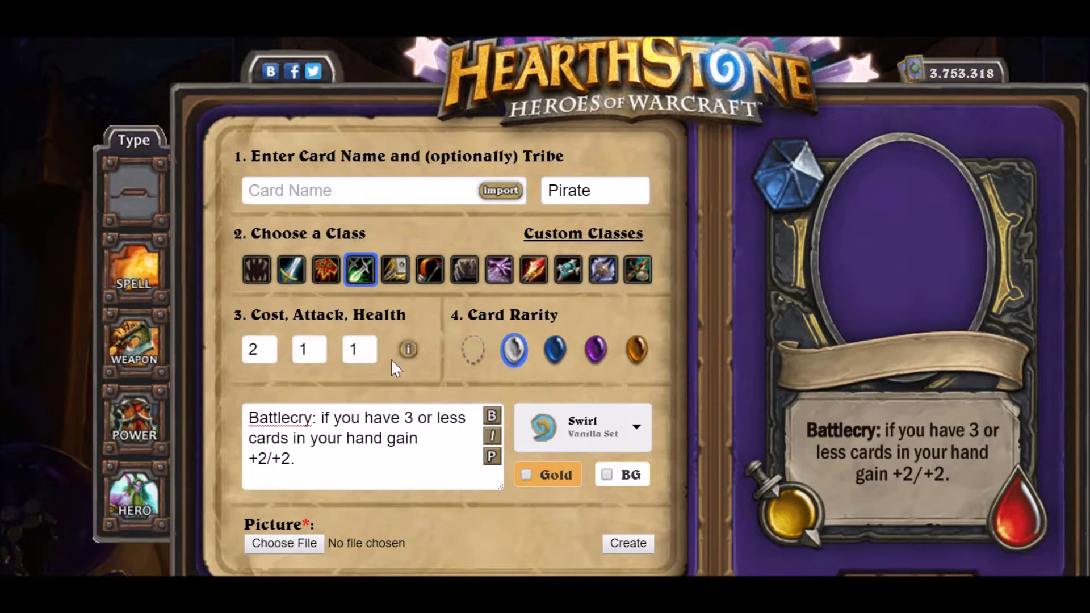
{"action": "left_click", "coordinate": [373, 339]}
{"action": "scroll", "coordinate": [463, 438], "scroll_direction": "down", "scroll_amount": 2}
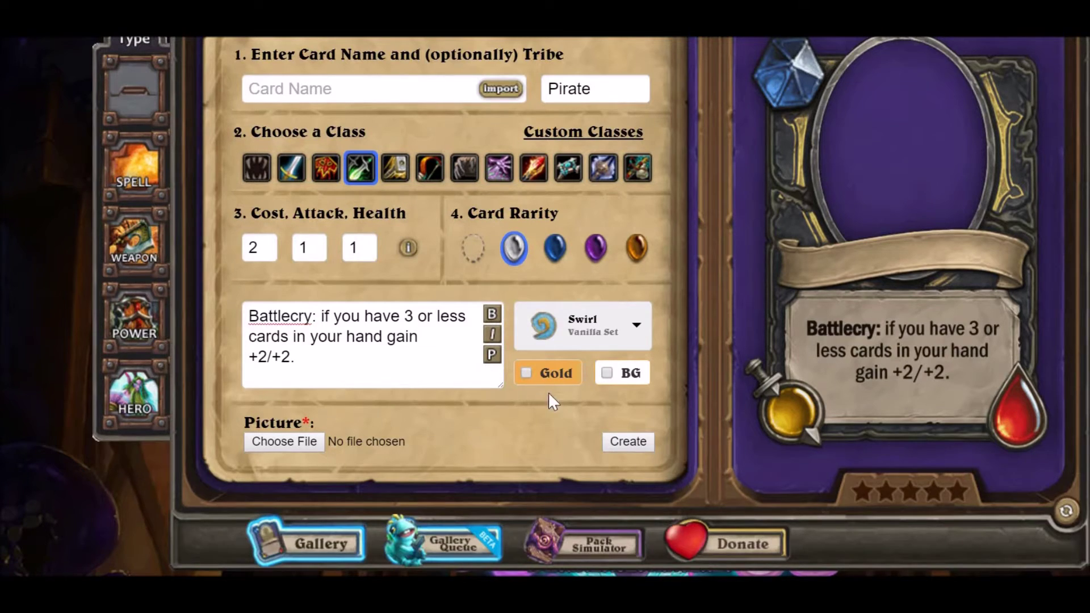
{"action": "scroll", "coordinate": [547, 392], "scroll_direction": "up", "scroll_amount": 2}
{"action": "left_click", "coordinate": [374, 355]}
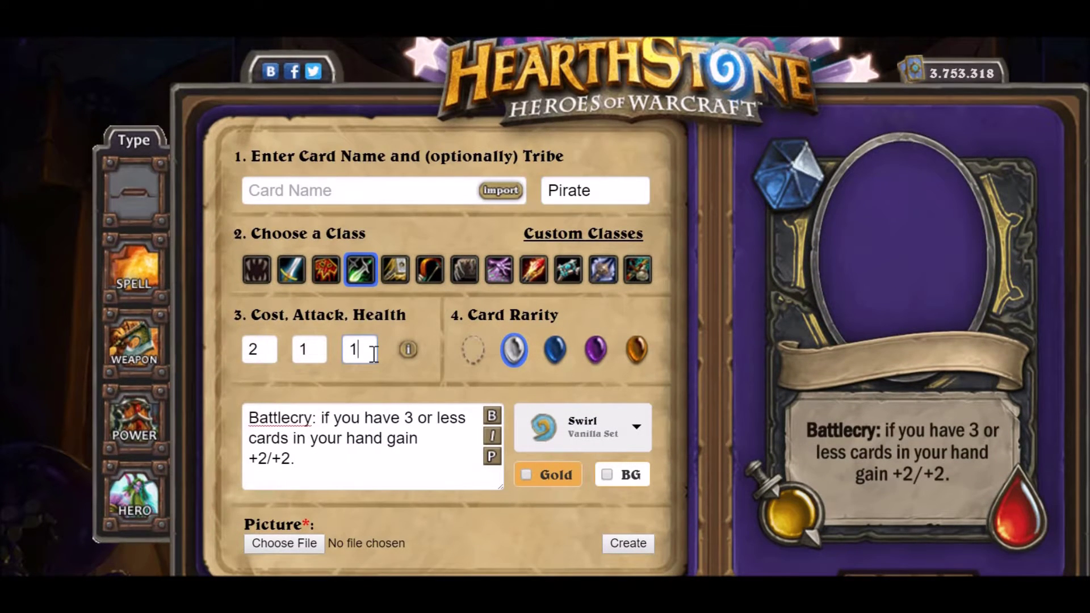
{"action": "left_click", "coordinate": [336, 376]}
- Replace the minion's tribe with Beast
{"action": "double_click", "coordinate": [613, 196]}
{"action": "key", "text": "BackSpace"}
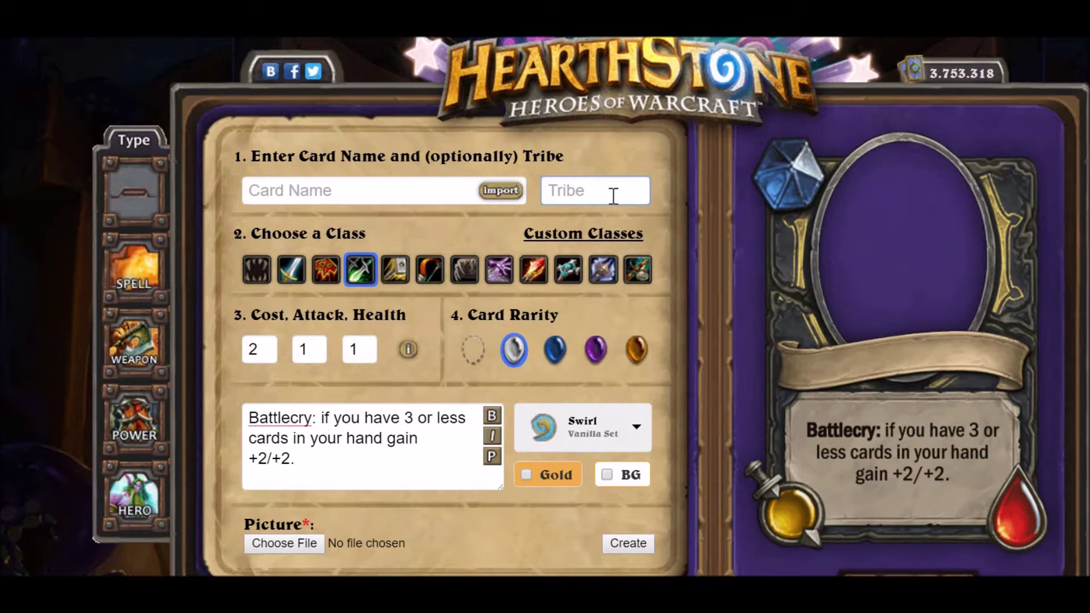
{"action": "type", "text": "klsd"}
{"action": "double_click", "coordinate": [604, 190]}
{"action": "key", "text": "BackSpace"}
{"action": "type", "text": "Beast"}
{"action": "left_click", "coordinate": [495, 223]}
{"action": "left_click", "coordinate": [373, 194]}
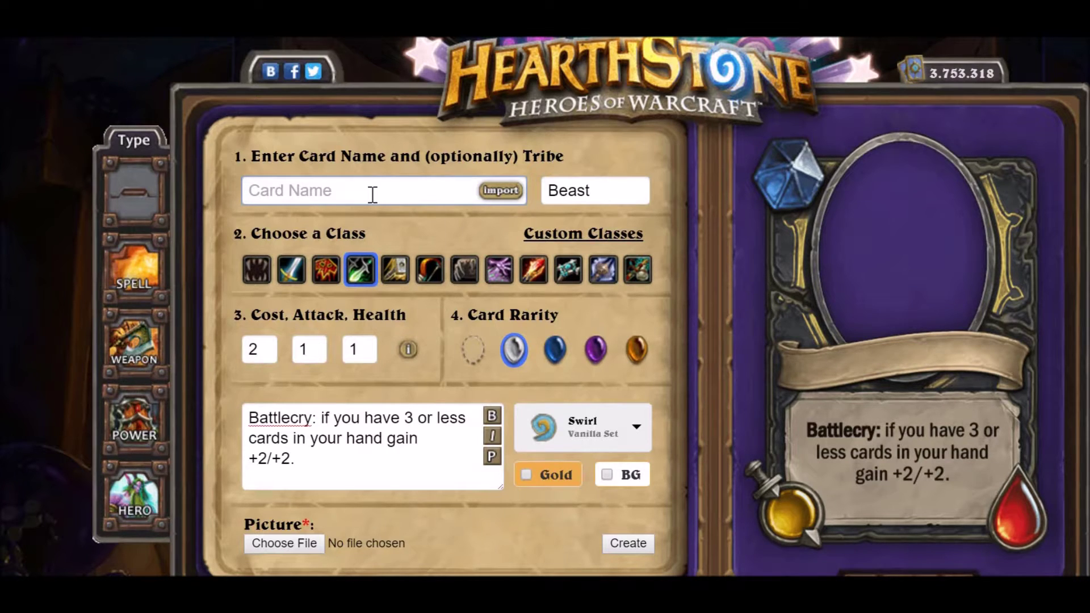
{"action": "left_click", "coordinate": [372, 194]}
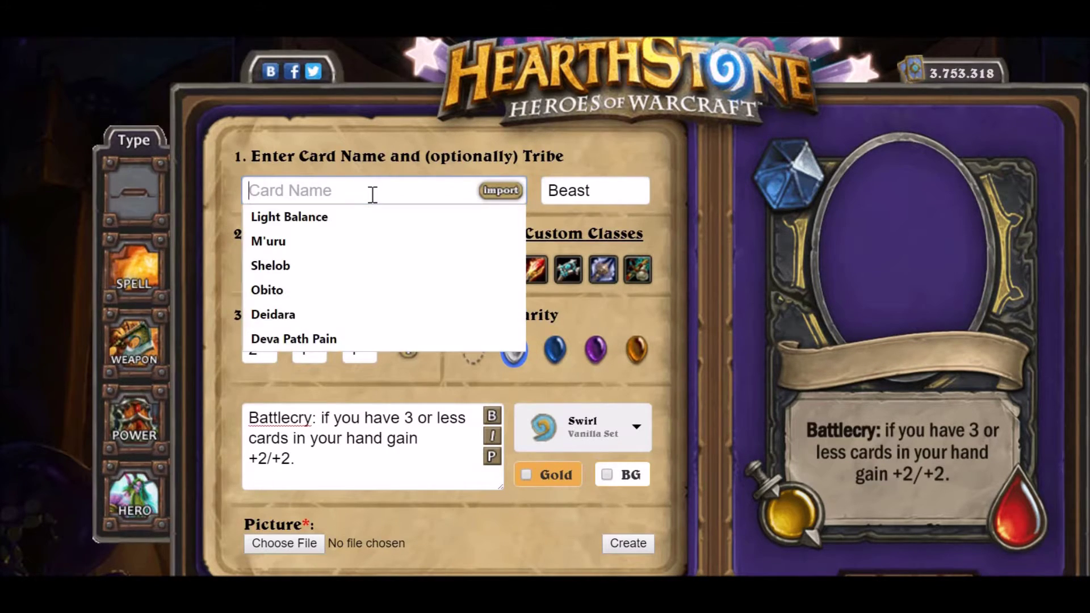
{"action": "left_click", "coordinate": [376, 149]}
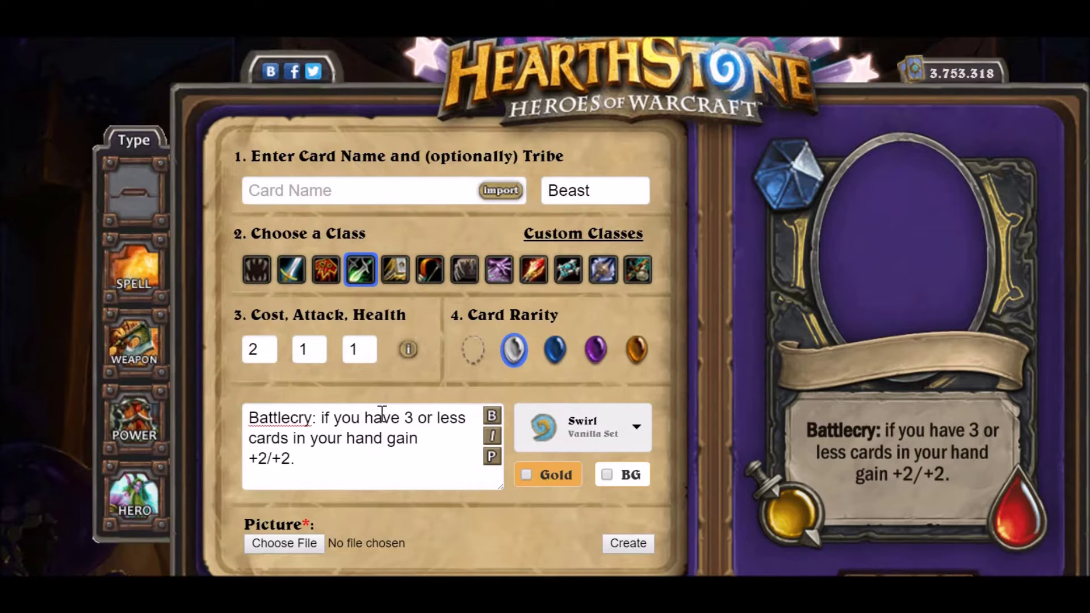
- Change the Battlecry's bonus to +2/+3 and preview the text on the card
{"action": "left_click", "coordinate": [319, 473]}
{"action": "key", "text": "BackSpace"}
{"action": "type", "text": "3"}
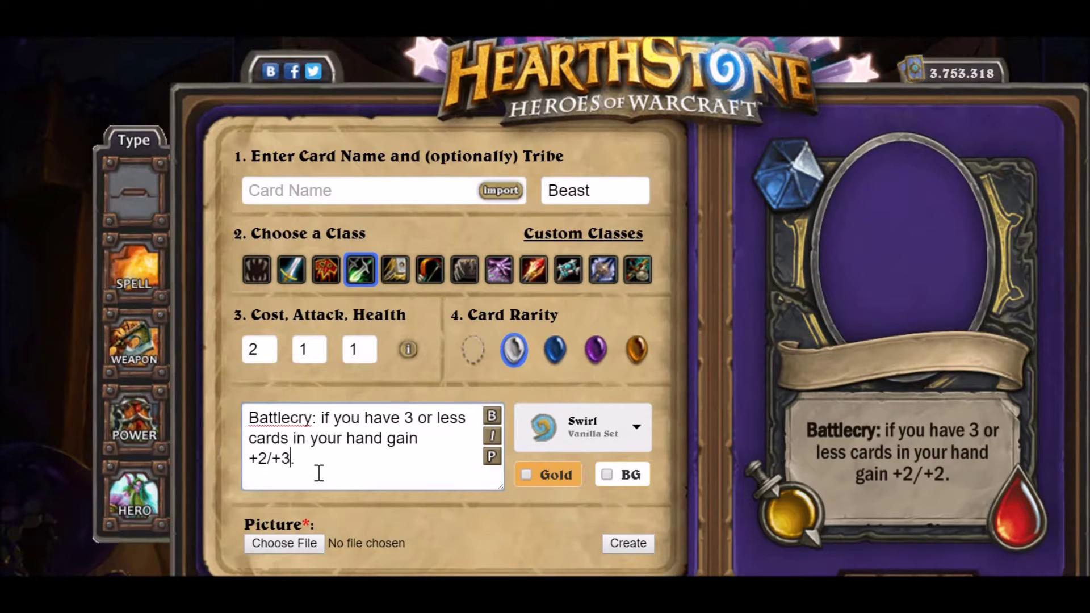
{"action": "left_click", "coordinate": [498, 460]}
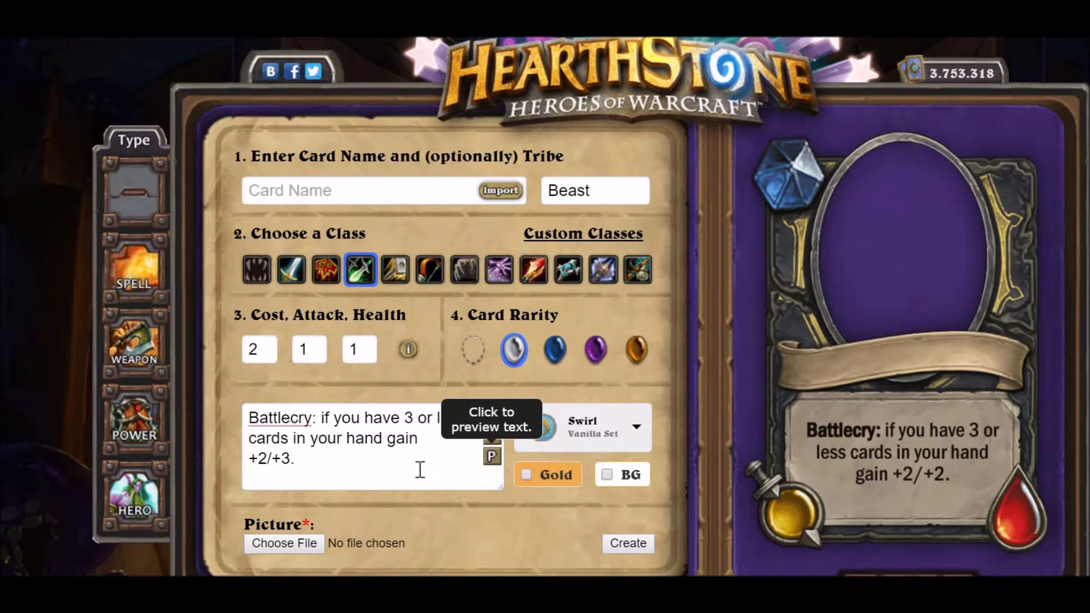
{"action": "left_click", "coordinate": [379, 465]}
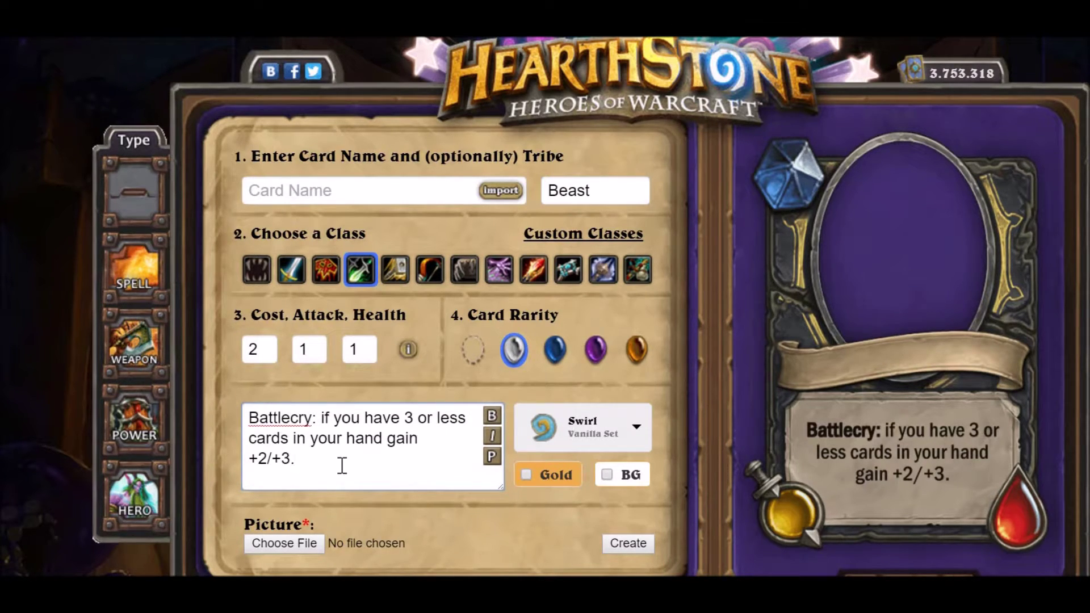
{"action": "left_click", "coordinate": [431, 440]}
{"action": "key", "text": "BackSpace"}
{"action": "left_click", "coordinate": [336, 199]}
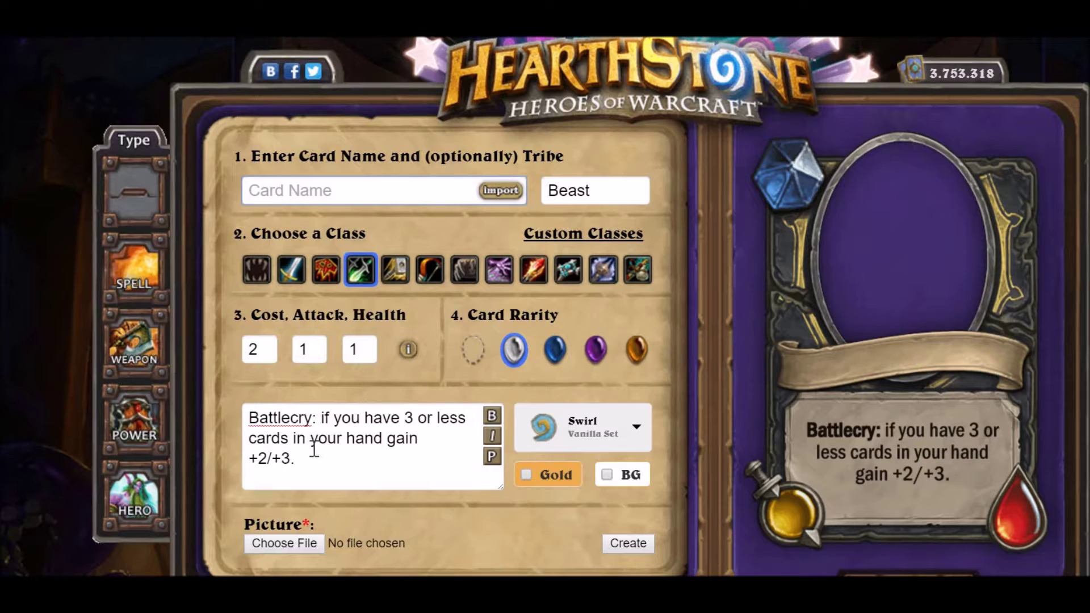
- Delete the effect text after "Battlecry:" and set the minion's mana cost to 1
{"action": "left_click_drag", "start_coordinate": [295, 459], "coordinate": [323, 423]}
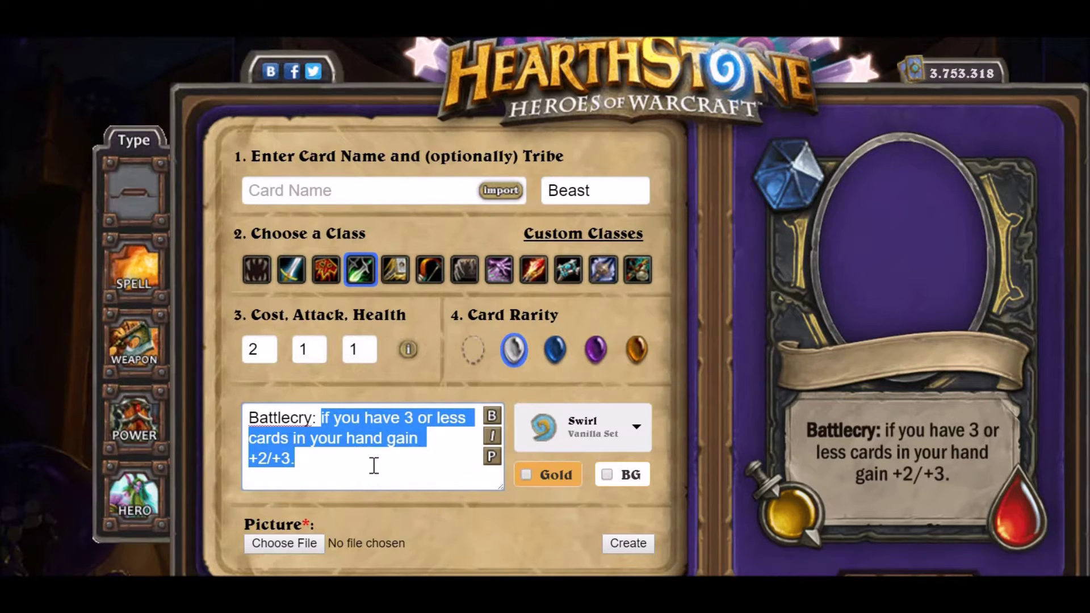
{"action": "key", "text": "BackSpace"}
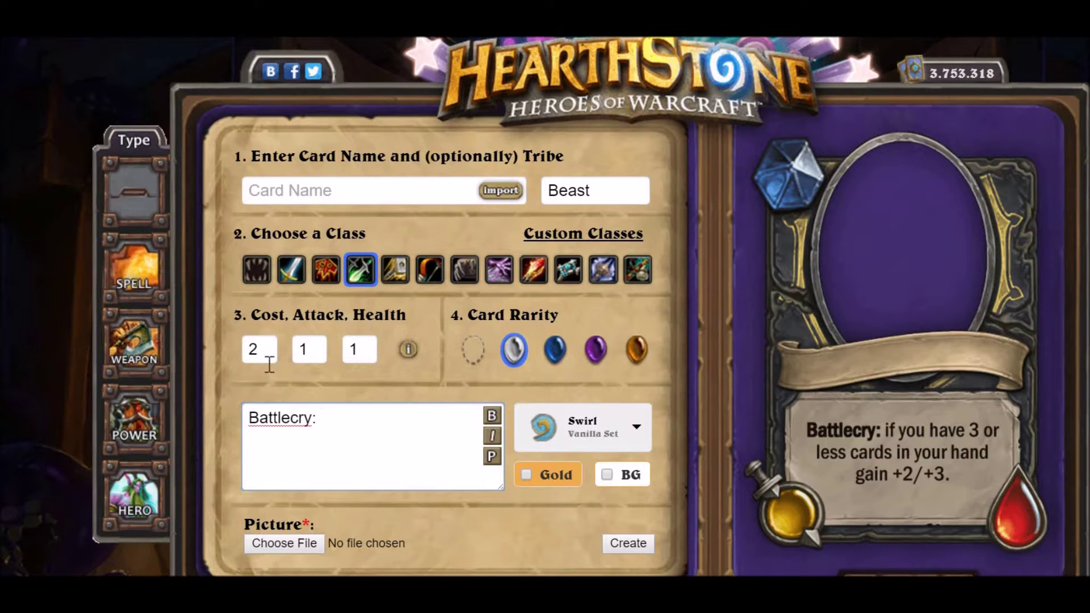
{"action": "double_click", "coordinate": [273, 346]}
{"action": "type", "text": "1"}
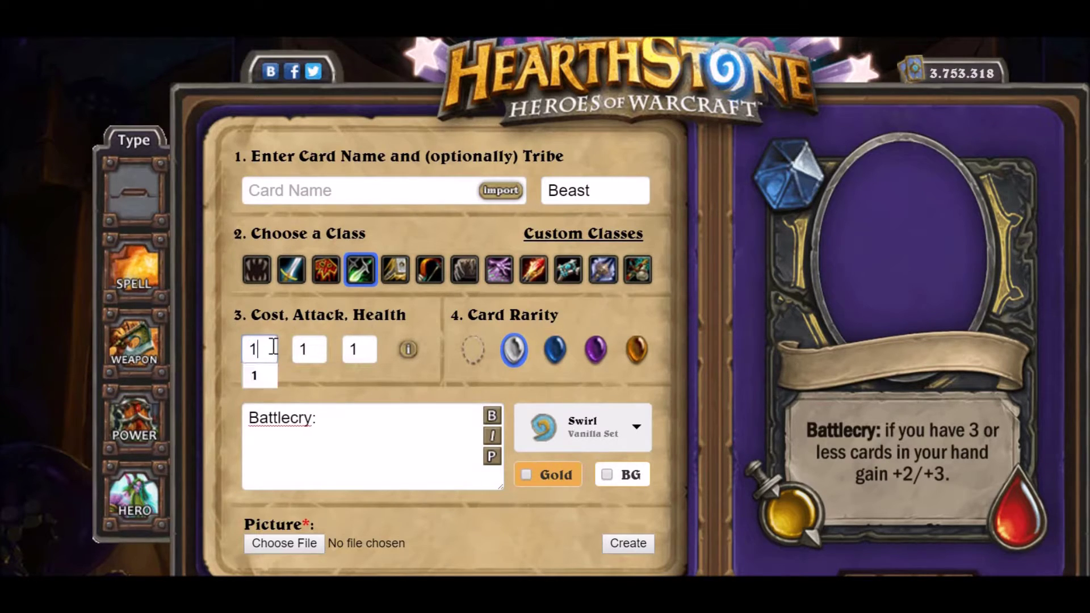
{"action": "left_click", "coordinate": [372, 427]}
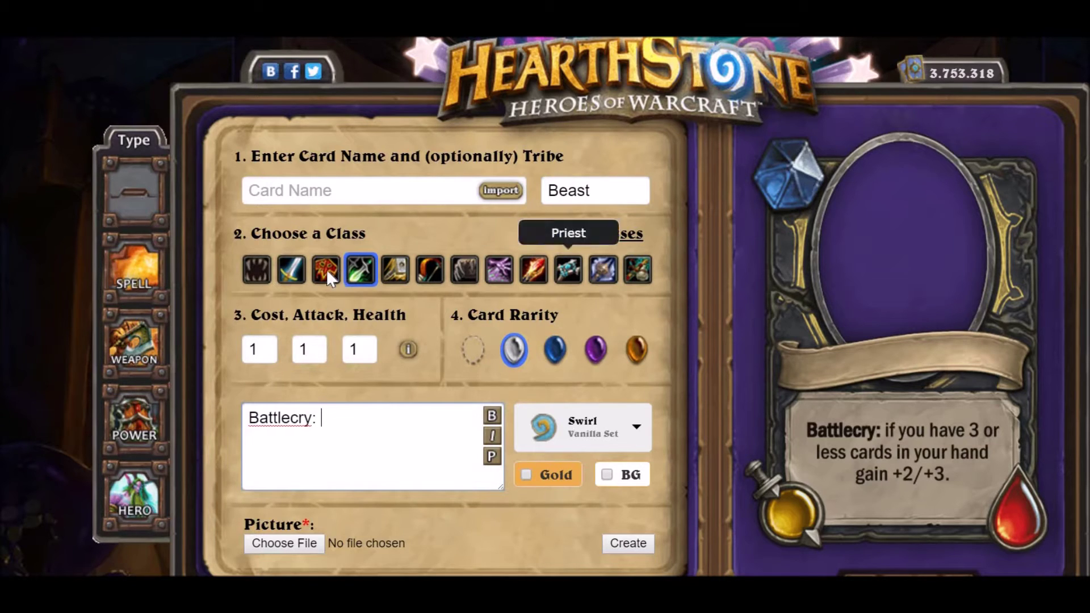
- Change the card's class to Neutral and delete the remaining word "Battlecry:" from the card text
{"action": "left_click", "coordinate": [251, 275]}
{"action": "left_click", "coordinate": [397, 431]}
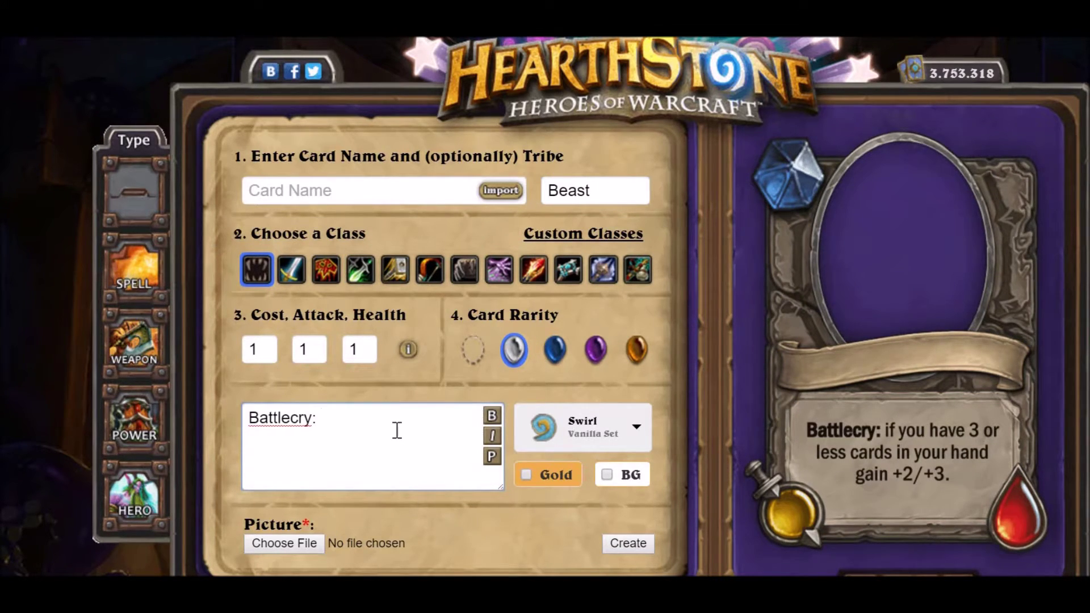
{"action": "key", "text": "BackSpace"}
{"action": "key", "text": "BackSpace"}
{"action": "key", "text": "BackSpace"}
{"action": "key", "text": "BackSpace"}
{"action": "key", "text": "BackSpace"}
{"action": "key", "text": "BackSpace"}
{"action": "key", "text": "BackSpace"}
{"action": "key", "text": "BackSpace"}
{"action": "key", "text": "BackSpace"}
{"action": "key", "text": "BackSpace"}
{"action": "key", "text": "BackSpace"}
- Write the effect "When a minion dies gain +2 health." as the card text
{"action": "type", "text": "When a"}
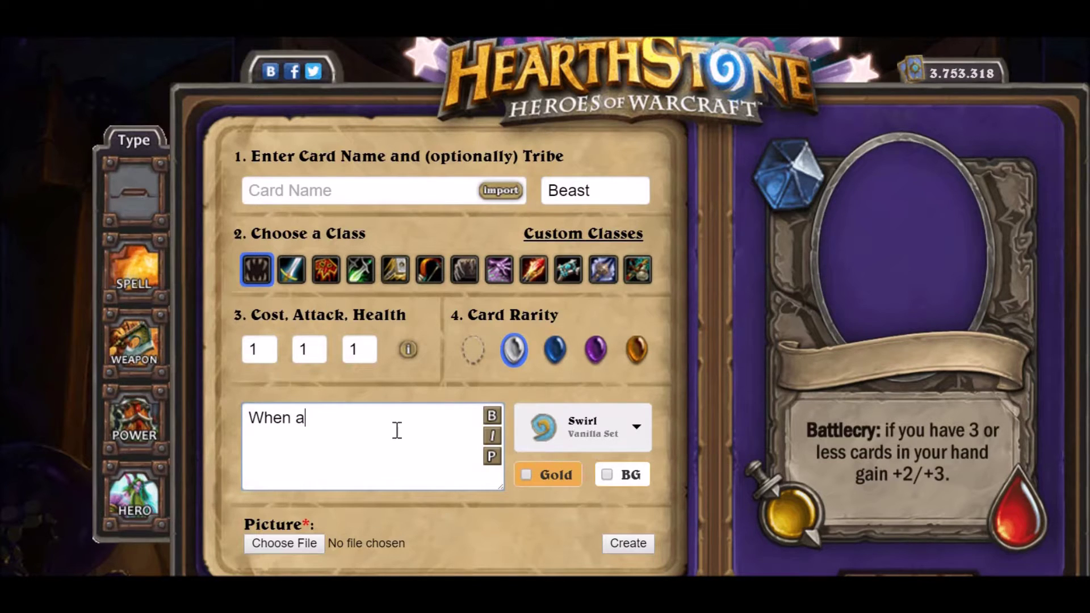
{"action": "type", "text": "nother"}
{"action": "key", "text": "BackSpace"}
{"action": "key", "text": "BackSpace"}
{"action": "key", "text": "BackSpace"}
{"action": "key", "text": "BackSpace"}
{"action": "key", "text": "BackSpace"}
{"action": "key", "text": "BackSpace"}
{"action": "key", "text": "BackSpace"}
{"action": "type", "text": "minion dies. give thi"}
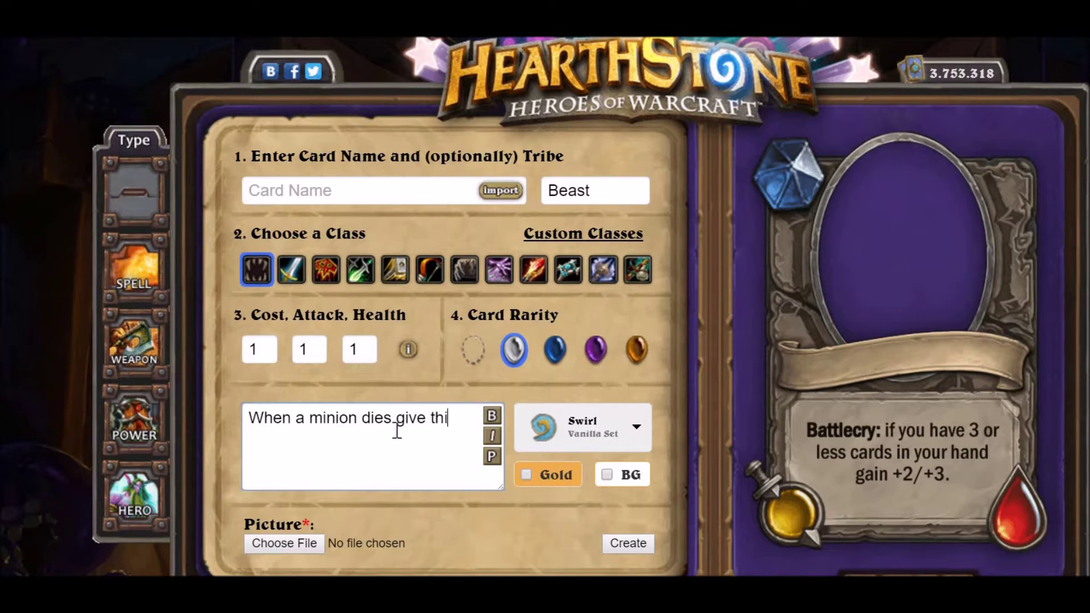
{"action": "type", "text": "s minion"}
{"action": "type", "text": " /"}
{"action": "key", "text": "BackSpace"}
{"action": "key", "text": "BackSpace"}
{"action": "key", "text": "BackSpace"}
{"action": "key", "text": "BackSpace"}
{"action": "key", "text": "BackSpace"}
{"action": "key", "text": "BackSpace"}
{"action": "key", "text": "BackSpace"}
{"action": "key", "text": "BackSpace"}
{"action": "key", "text": "BackSpace"}
{"action": "key", "text": "BackSpace"}
{"action": "key", "text": "BackSpace"}
{"action": "key", "text": "BackSpace"}
{"action": "key", "text": "BackSpace"}
{"action": "key", "text": "BackSpace"}
{"action": "key", "text": "BackSpace"}
{"action": "key", "text": "BackSpace"}
{"action": "key", "text": "BackSpace"}
{"action": "type", "text": "ain +2 health."}
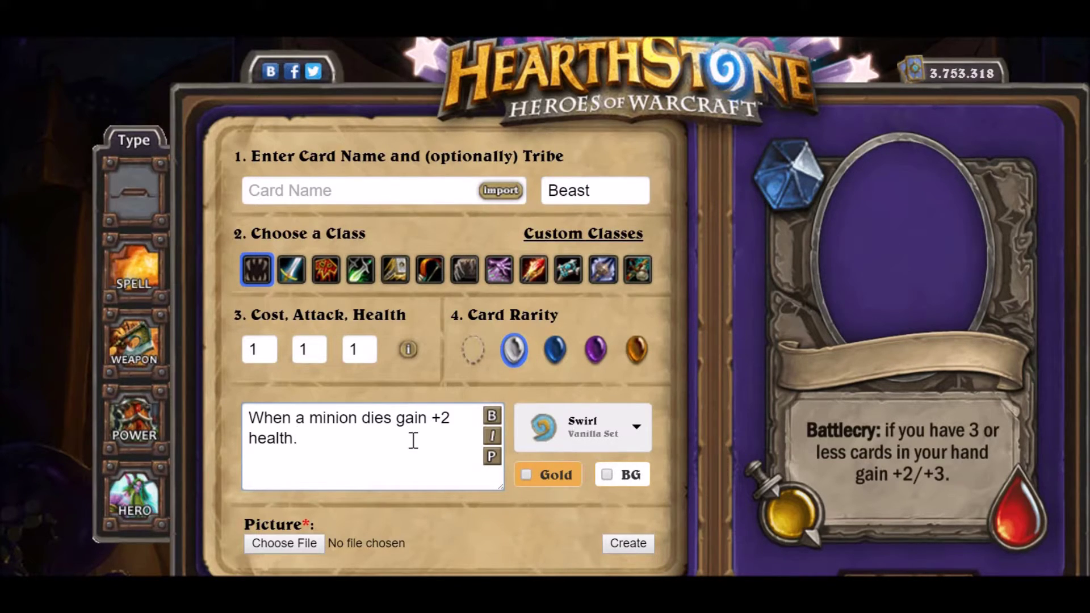
- Reword the effect as "When a minion dies this minion gains +2 health." and preview it on the card
{"action": "left_click", "coordinate": [392, 419]}
{"action": "type", "text": "this min"}
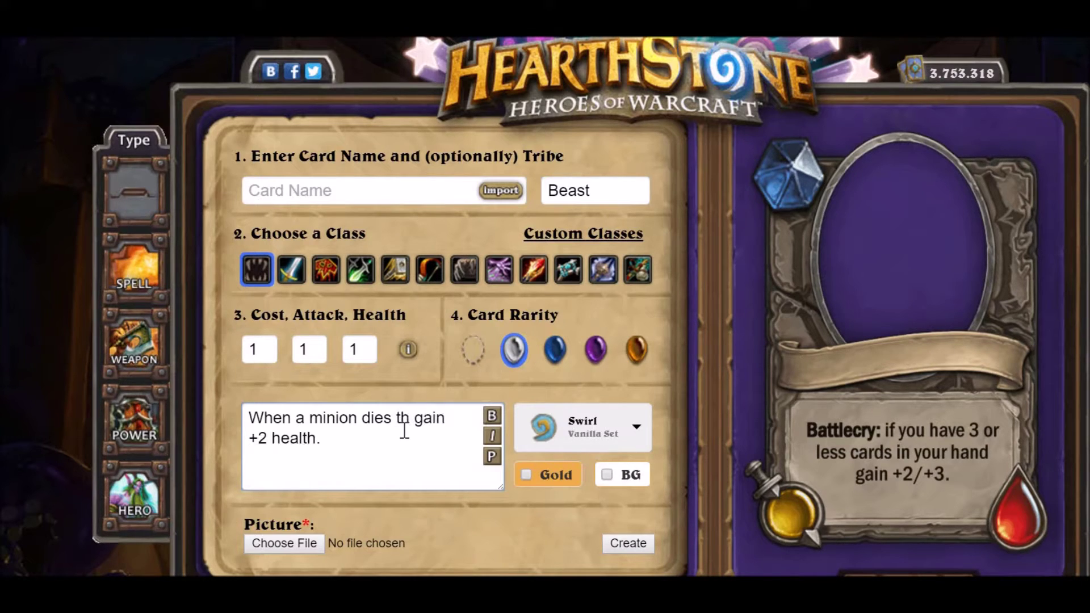
{"action": "type", "text": "ion"}
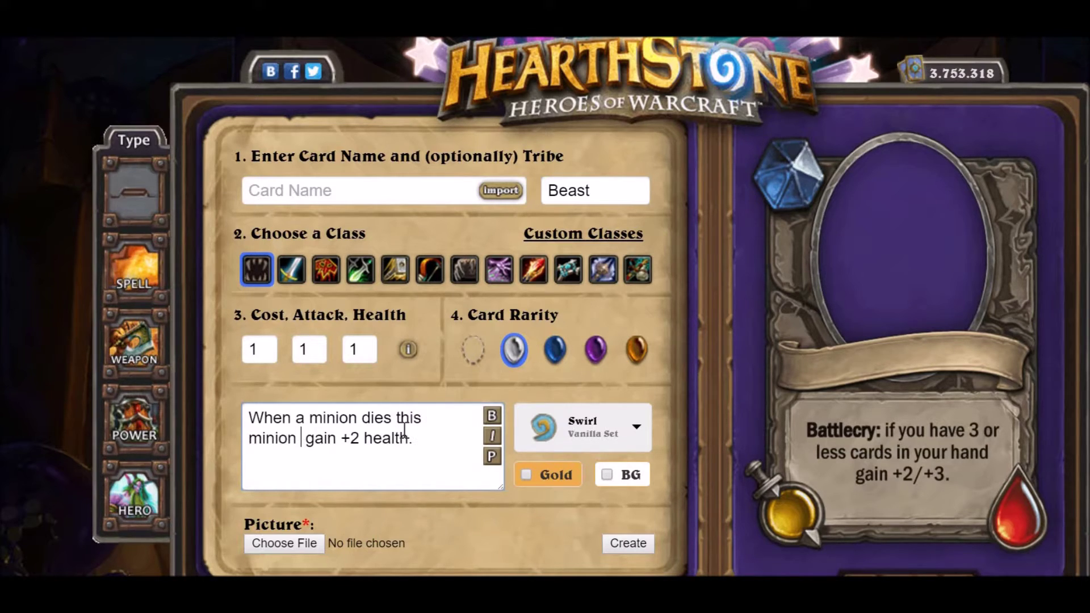
{"action": "key", "text": "BackSpace"}
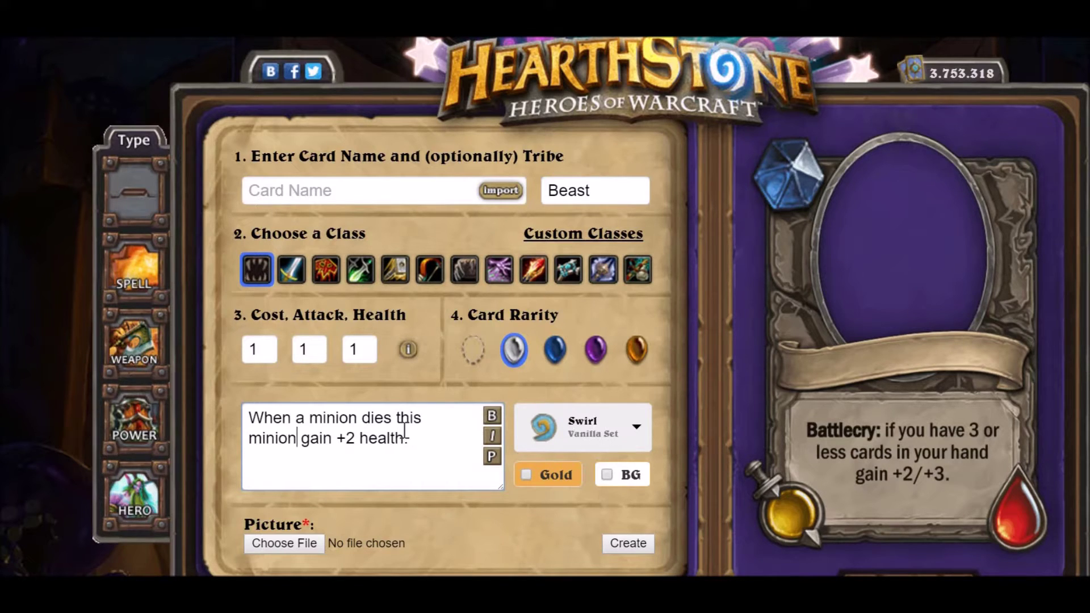
{"action": "left_click", "coordinate": [333, 442]}
{"action": "type", "text": "s"}
{"action": "left_click", "coordinate": [431, 448]}
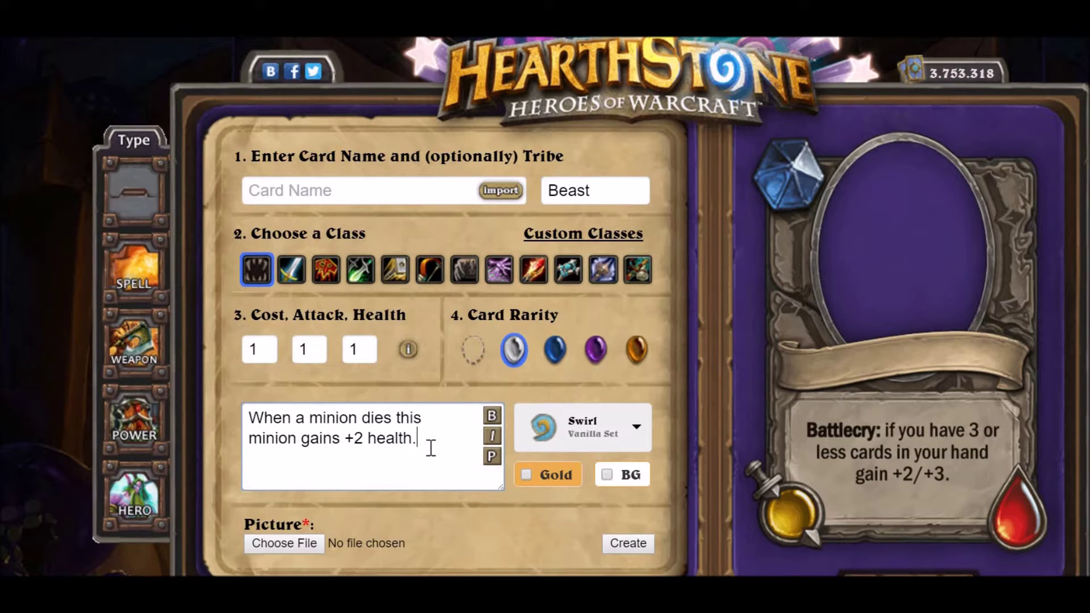
{"action": "left_click", "coordinate": [490, 461]}
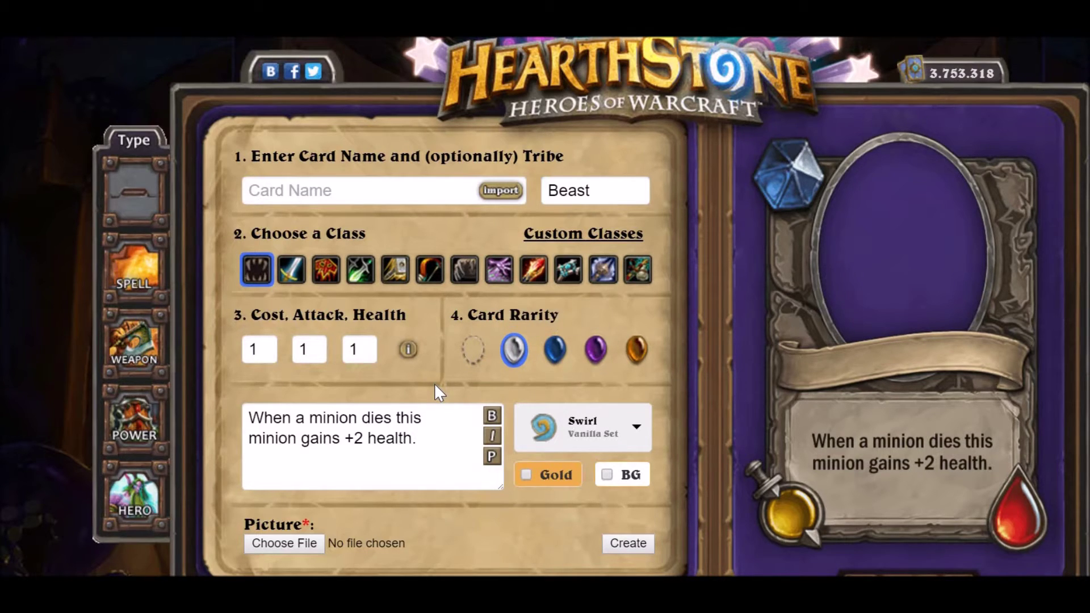
- Raise the health bonus in the card text to +3 and preview it on the card
{"action": "double_click", "coordinate": [359, 439]}
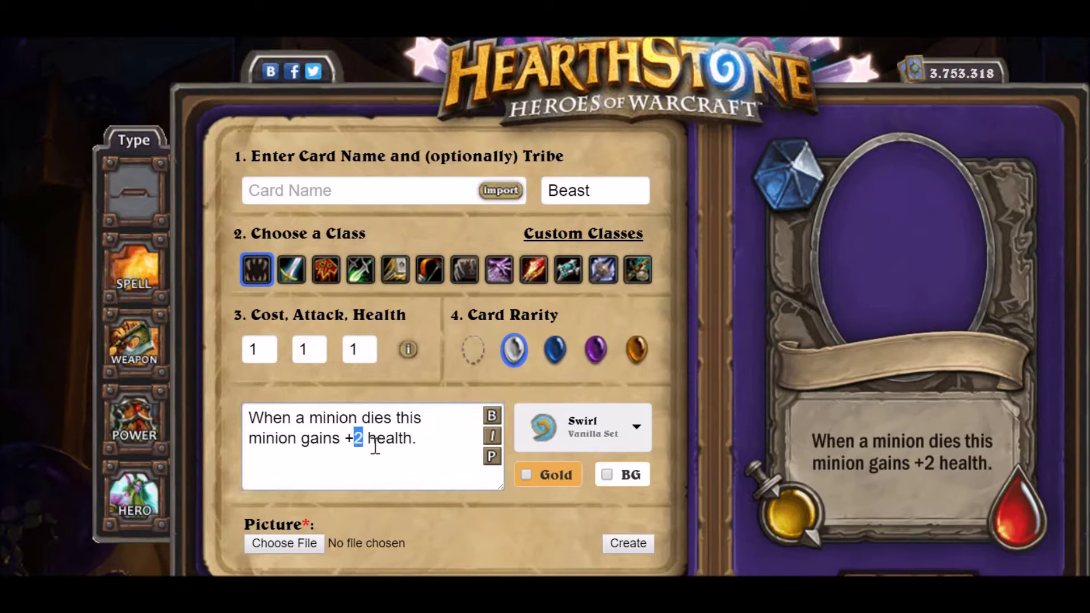
{"action": "type", "text": "3"}
{"action": "left_click", "coordinate": [493, 460]}
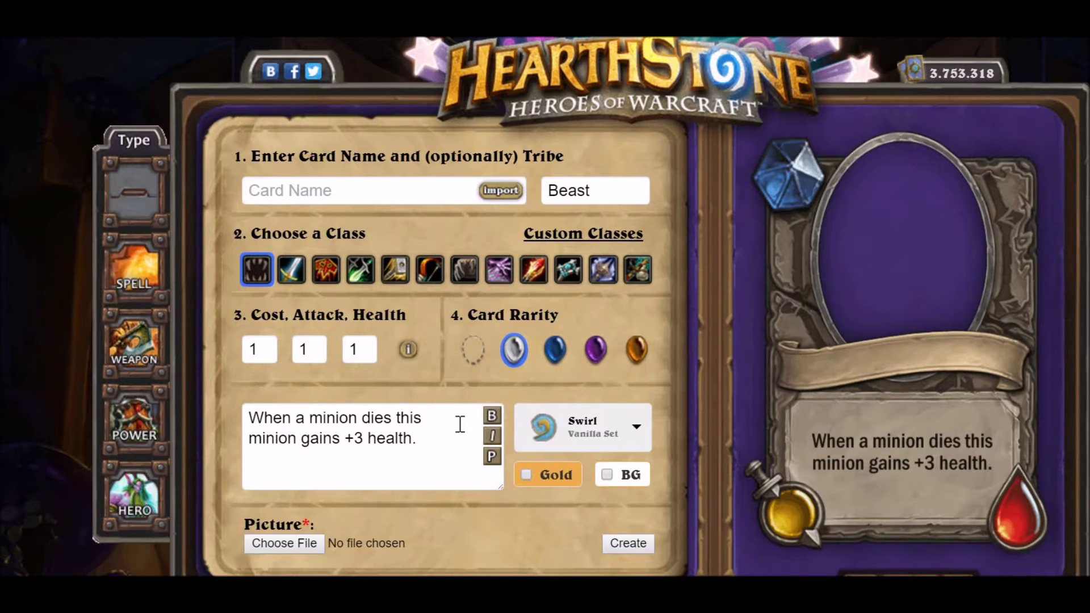
{"action": "left_click", "coordinate": [454, 438]}
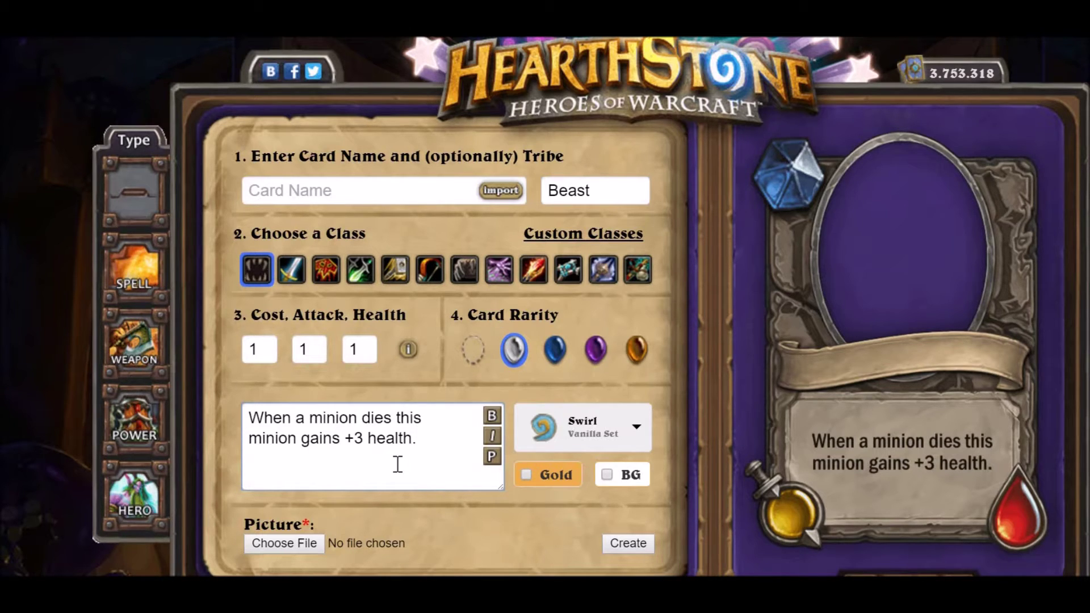
- Clear the minion's tribe and enter Beast again
{"action": "left_click_drag", "start_coordinate": [608, 190], "coordinate": [540, 199]}
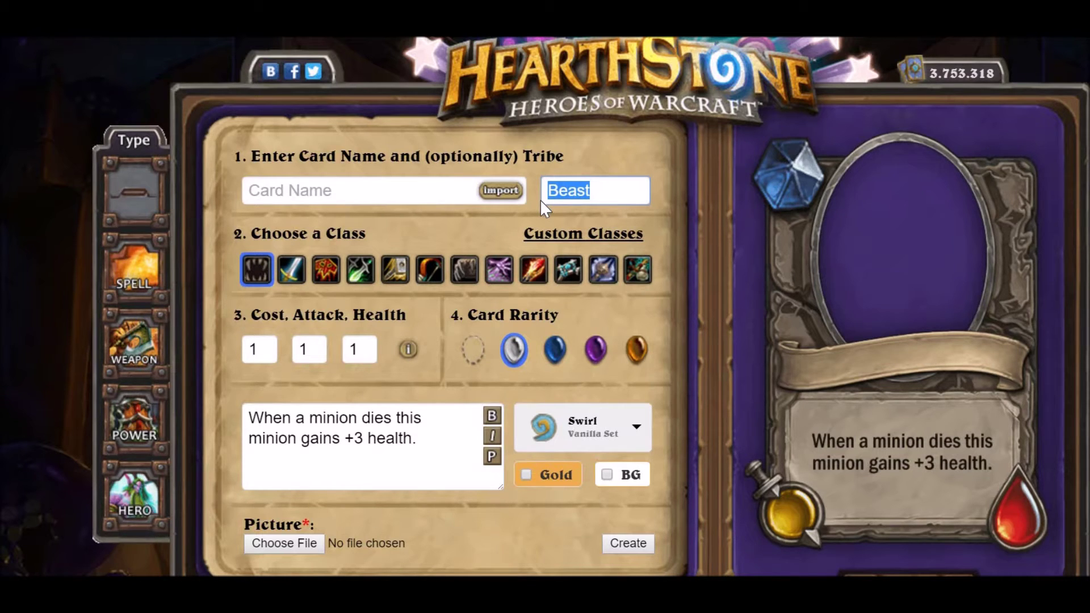
{"action": "key", "text": "BackSpace"}
{"action": "type", "text": "Beast"}
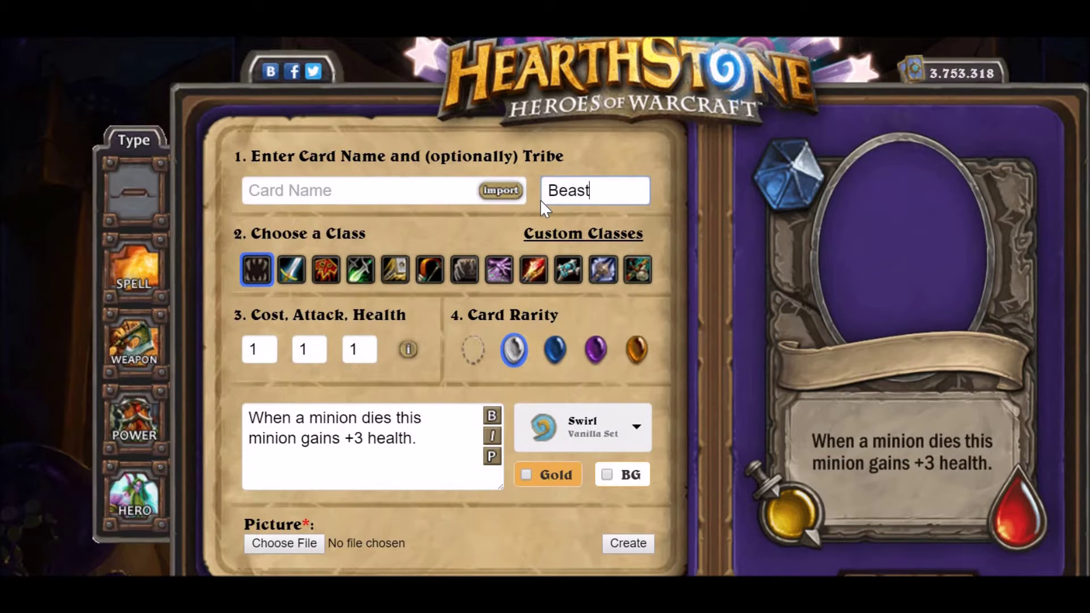
{"action": "left_click", "coordinate": [383, 195]}
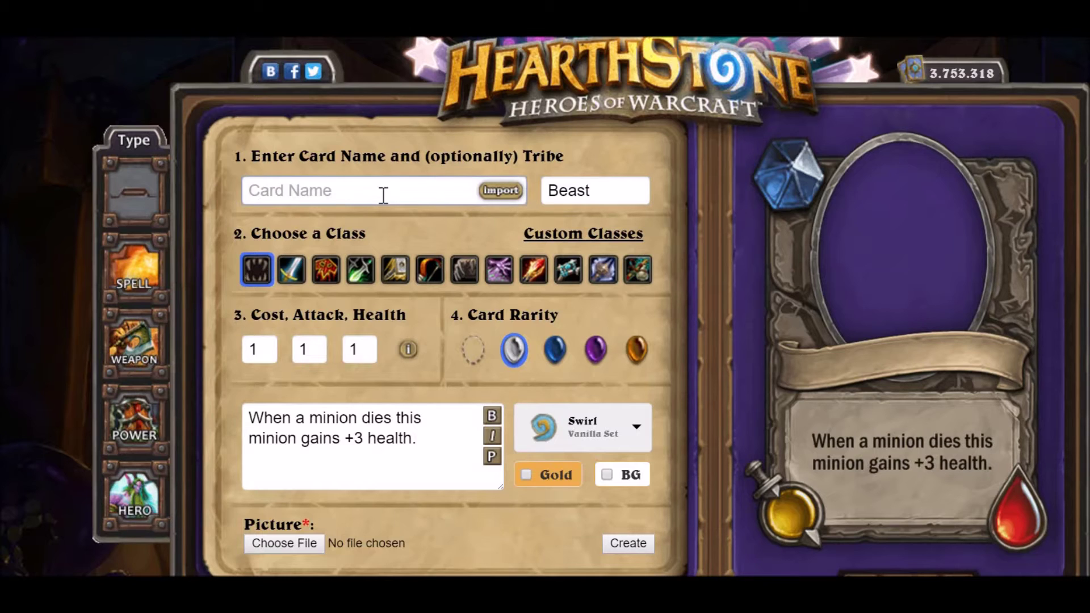
- Name the card "Vulture"
{"action": "type", "text": "Vultur"}
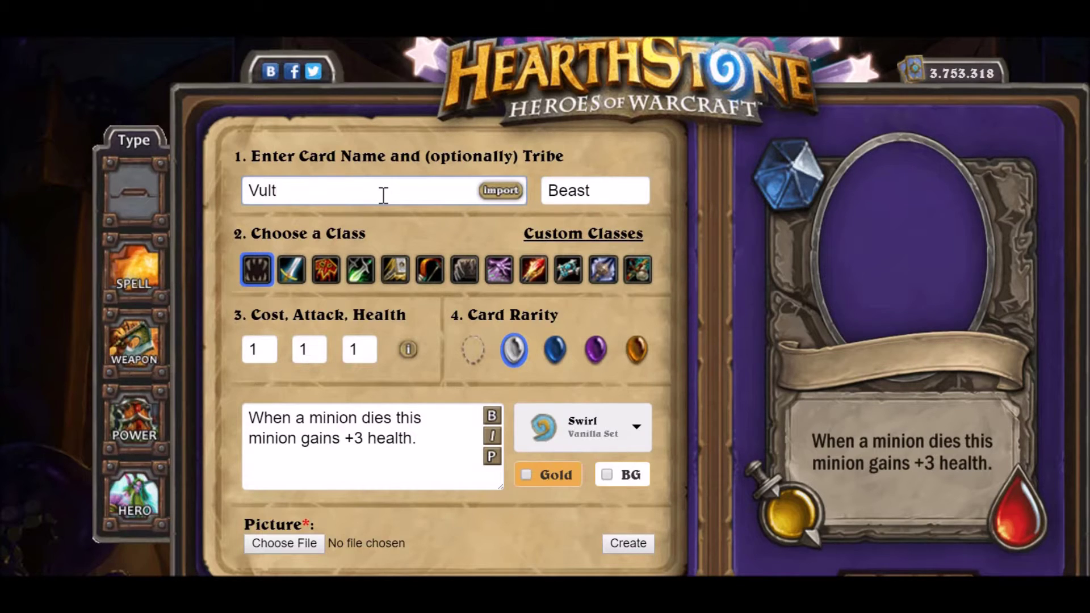
{"action": "type", "text": "e"}
{"action": "left_click", "coordinate": [426, 230]}
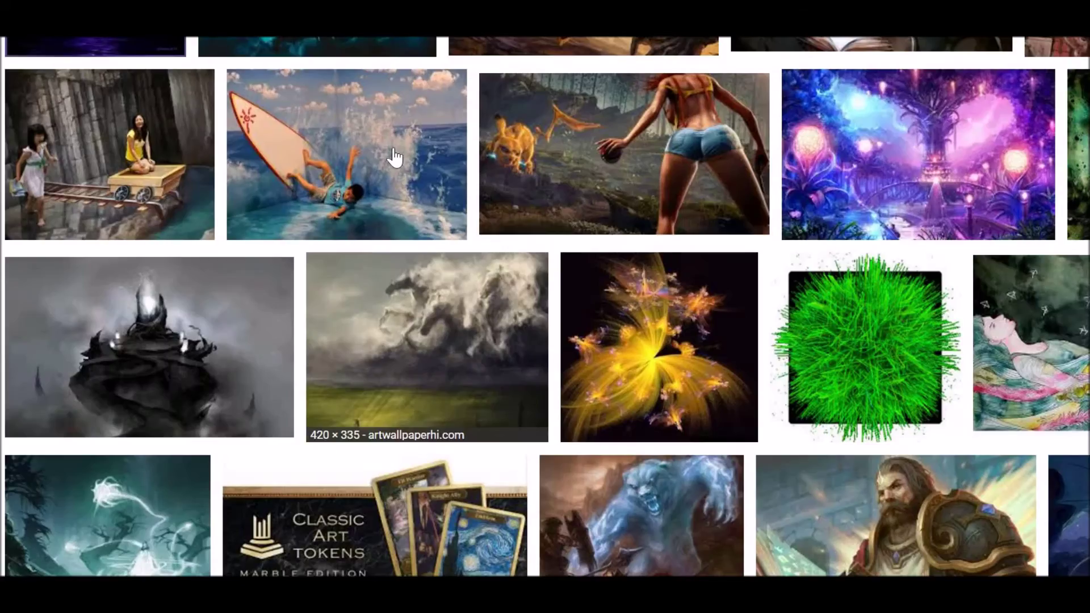
- Switch to the Google Images results and replace the "magic art" search with "vulture art"
{"action": "scroll", "coordinate": [391, 156], "scroll_direction": "down", "scroll_amount": 15}
{"action": "scroll", "coordinate": [395, 157], "scroll_direction": "up", "scroll_amount": 15}
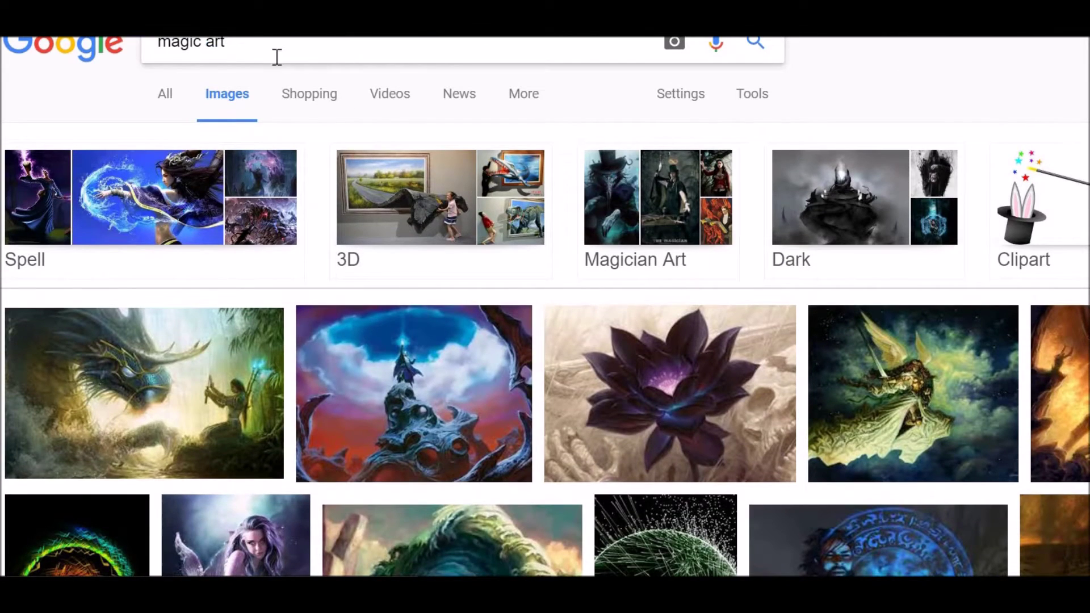
{"action": "left_click_drag", "start_coordinate": [276, 57], "coordinate": [165, 54]}
{"action": "key", "text": "BackSpace"}
{"action": "type", "text": "vu"}
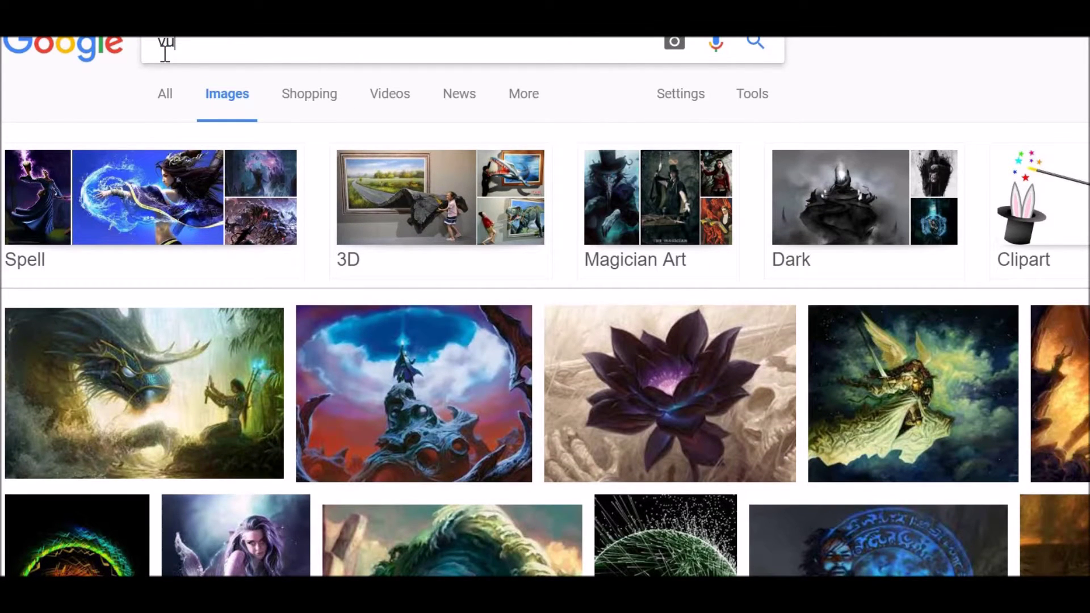
{"action": "type", "text": "lture art"}
{"action": "key", "text": "Return"}
{"action": "scroll", "coordinate": [619, 318], "scroll_direction": "down", "scroll_amount": 5}
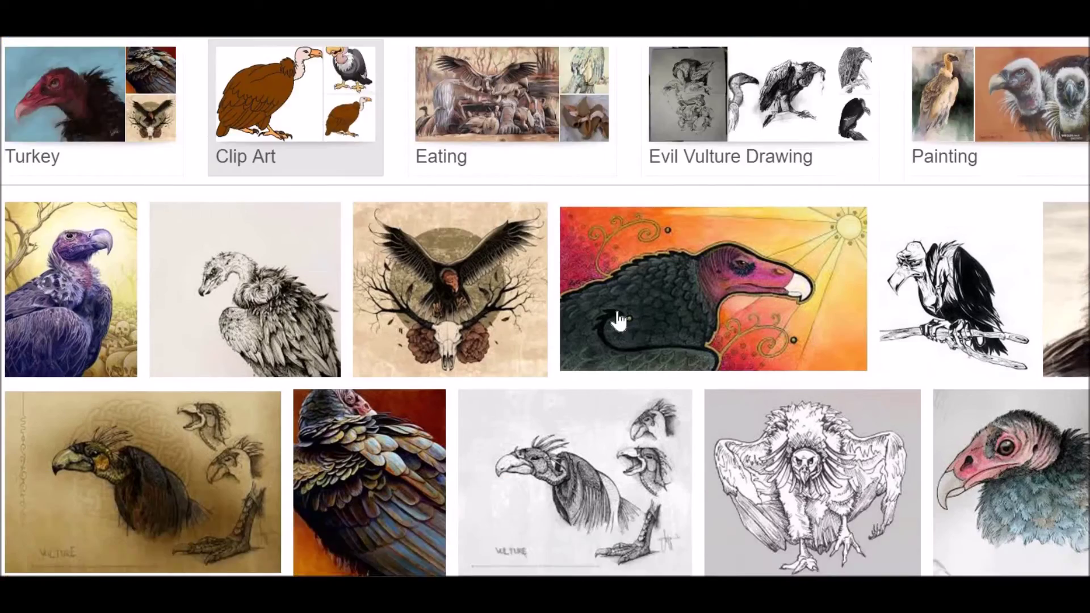
- Look through the vulture art results for card artwork and preview the dark vulture dragon painting
{"action": "scroll", "coordinate": [630, 322], "scroll_direction": "down", "scroll_amount": 8}
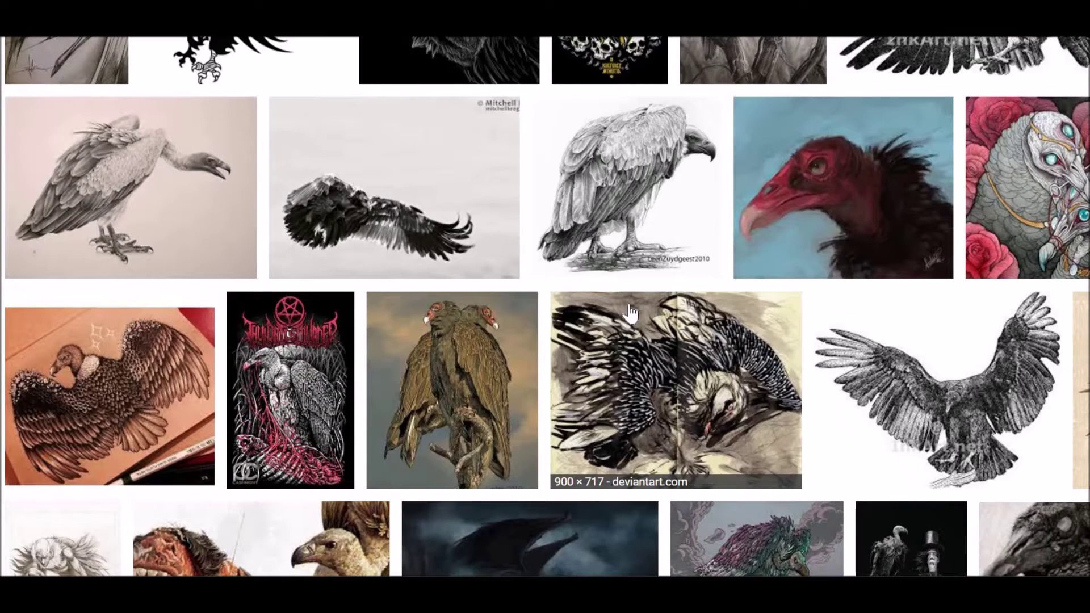
{"action": "scroll", "coordinate": [618, 322], "scroll_direction": "down", "scroll_amount": 4}
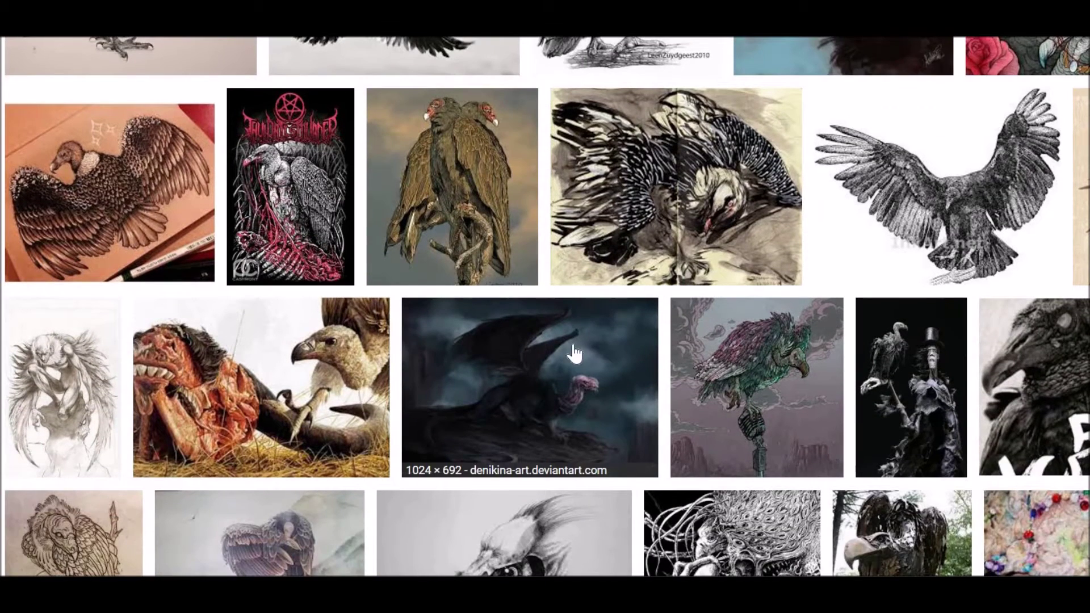
{"action": "left_click", "coordinate": [575, 354]}
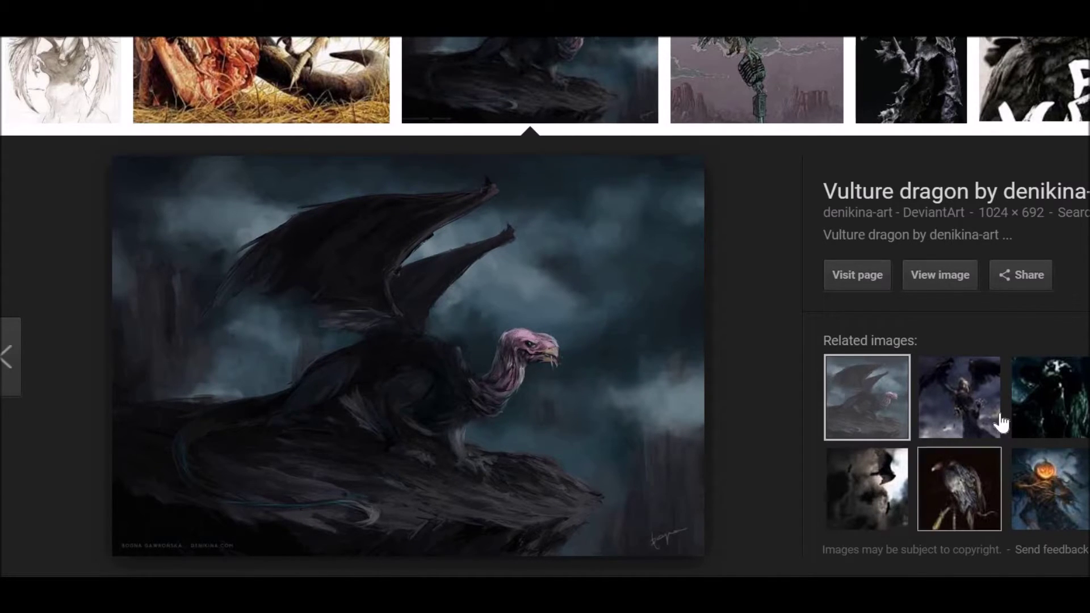
{"action": "scroll", "coordinate": [616, 324], "scroll_direction": "down", "scroll_amount": 10}
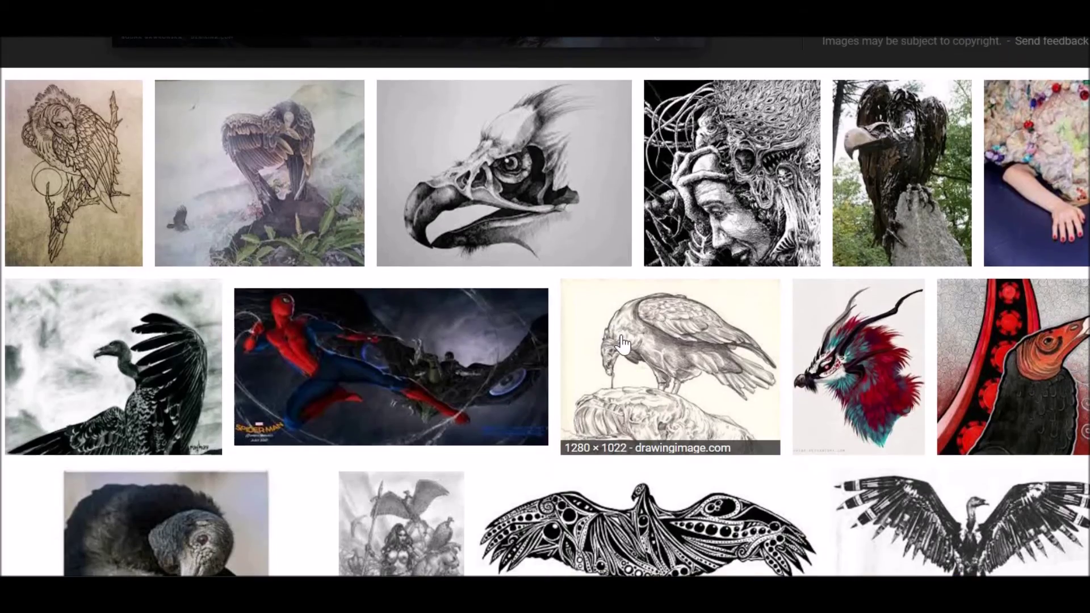
{"action": "scroll", "coordinate": [619, 341], "scroll_direction": "down", "scroll_amount": 4}
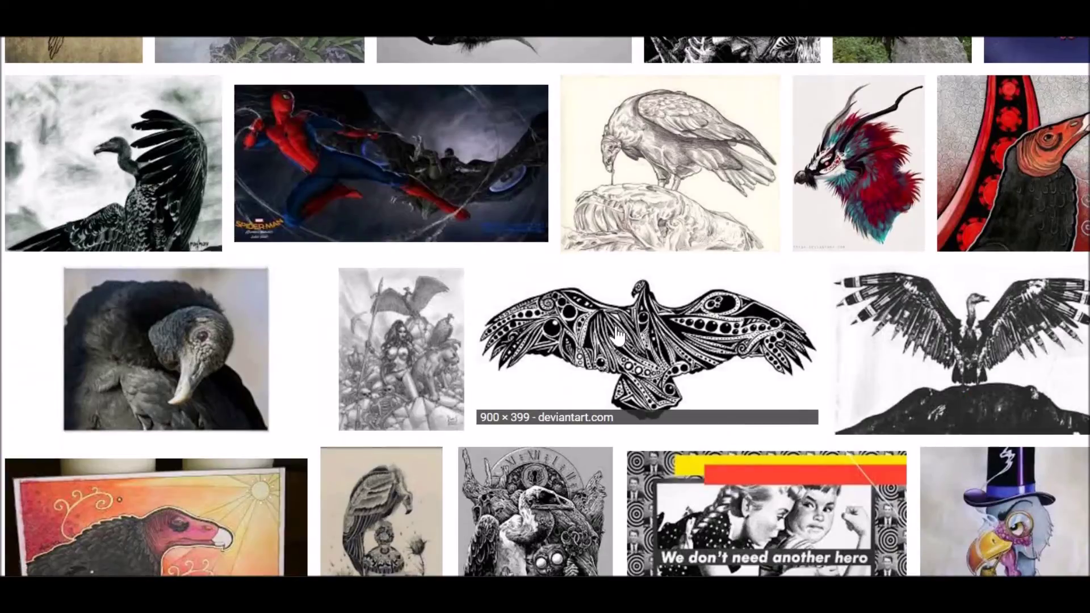
{"action": "scroll", "coordinate": [617, 335], "scroll_direction": "up", "scroll_amount": 2}
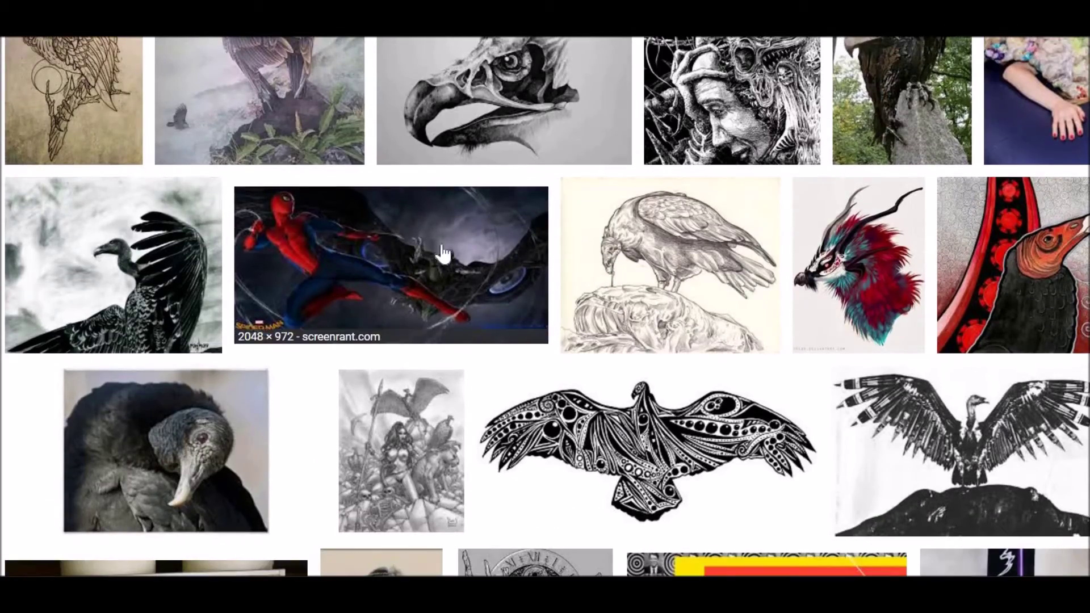
{"action": "scroll", "coordinate": [449, 248], "scroll_direction": "down", "scroll_amount": 4}
{"action": "scroll", "coordinate": [121, 222], "scroll_direction": "up", "scroll_amount": 4}
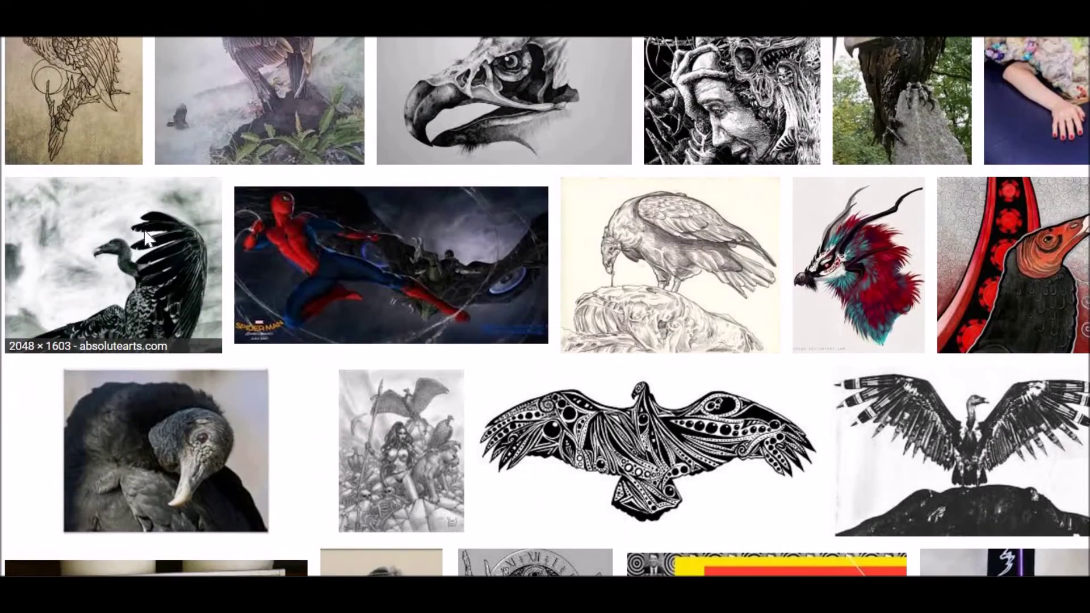
- Preview the raised-wing vulture drawing, its related black-and-white vulture photo and the black vulture poster as artwork candidates
{"action": "left_click", "coordinate": [210, 264]}
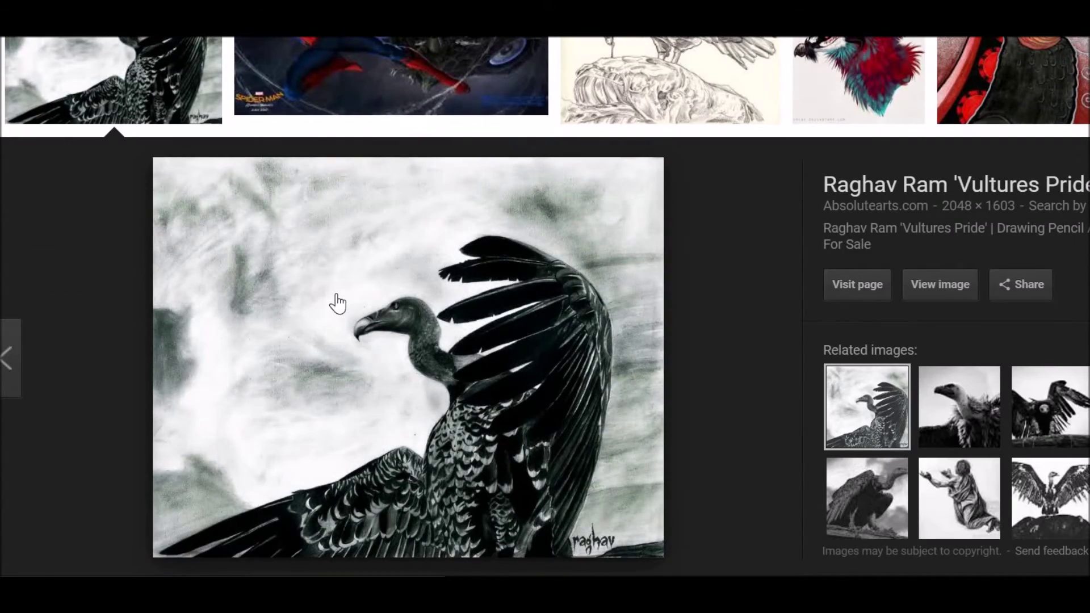
{"action": "left_click", "coordinate": [969, 407]}
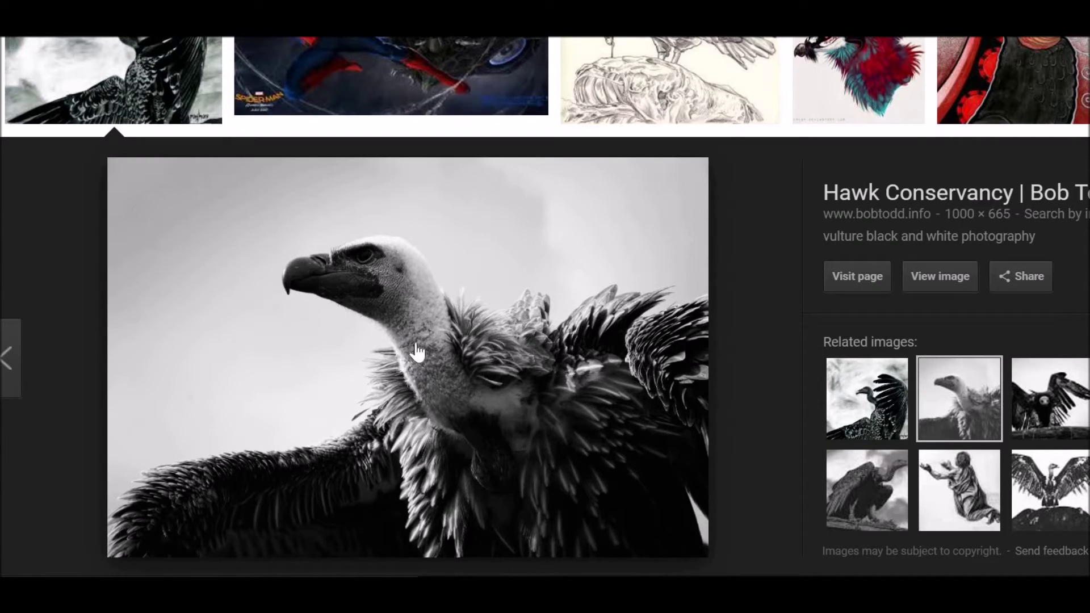
{"action": "left_click", "coordinate": [887, 377]}
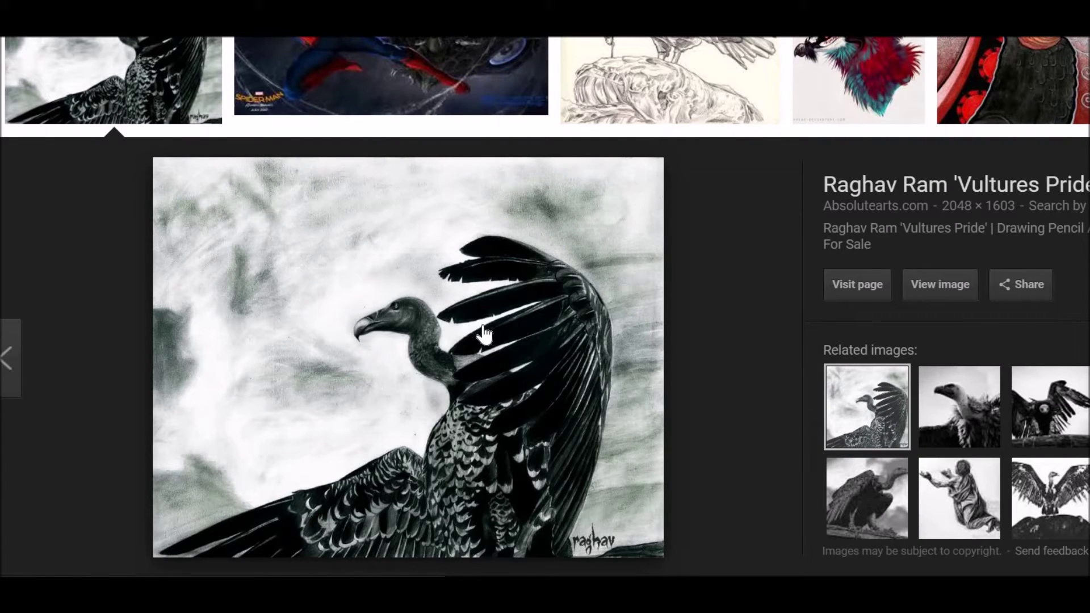
{"action": "scroll", "coordinate": [461, 353], "scroll_direction": "down", "scroll_amount": 2}
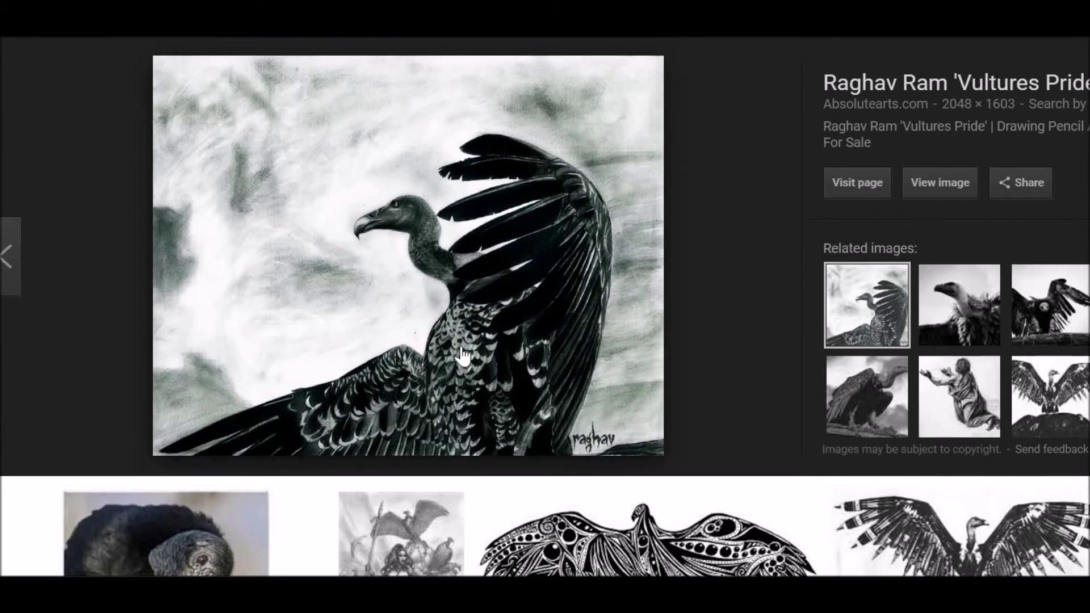
{"action": "scroll", "coordinate": [471, 344], "scroll_direction": "down", "scroll_amount": 4}
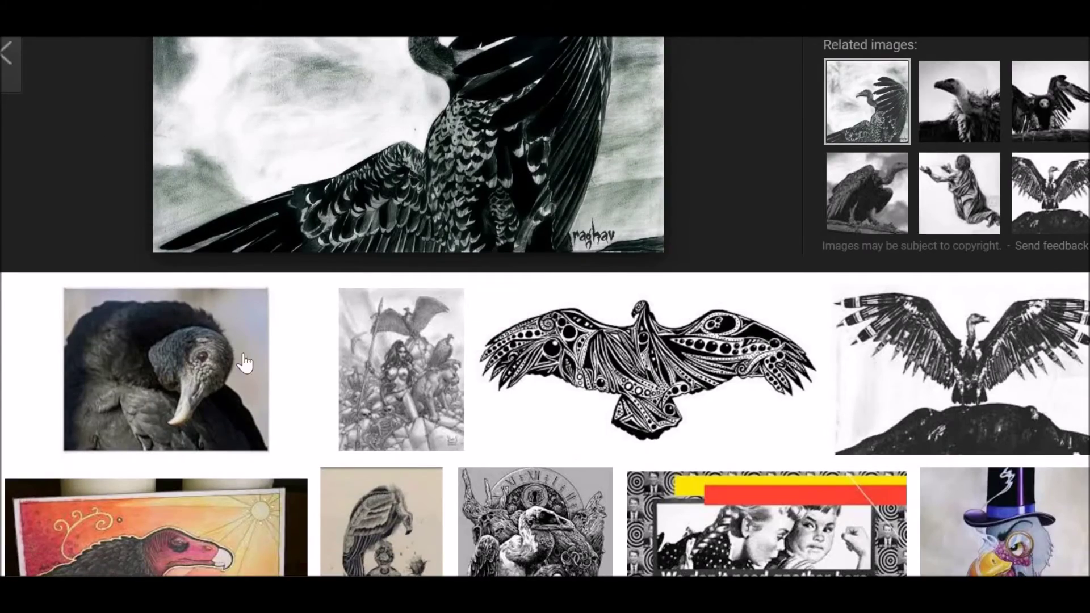
{"action": "left_click", "coordinate": [121, 352]}
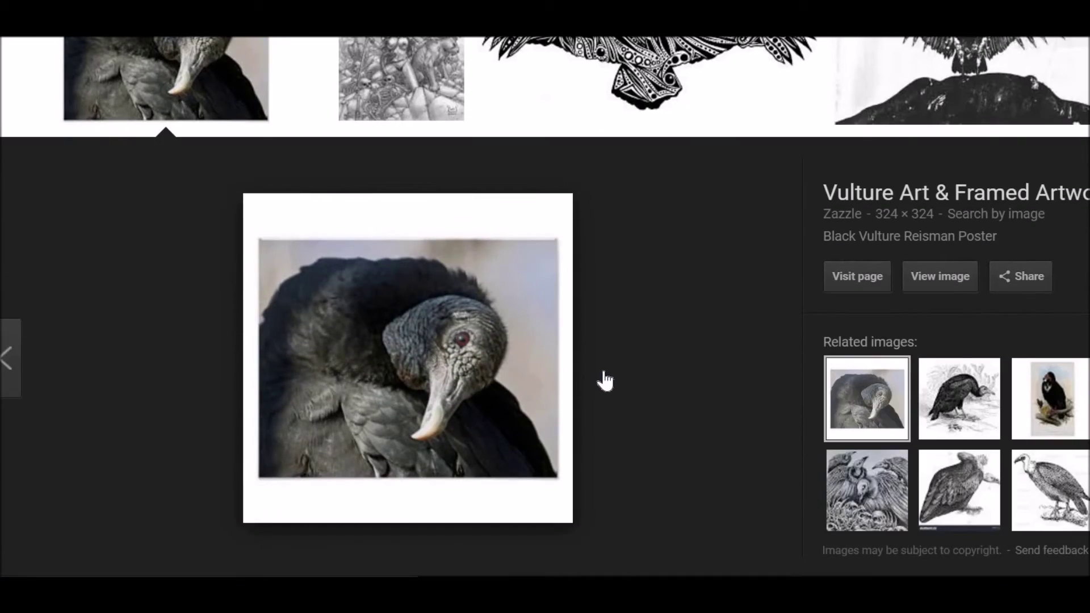
- Browse further down the vulture results and preview the orange bearded vulture painting from DeviantArt
{"action": "scroll", "coordinate": [604, 379], "scroll_direction": "down", "scroll_amount": 10}
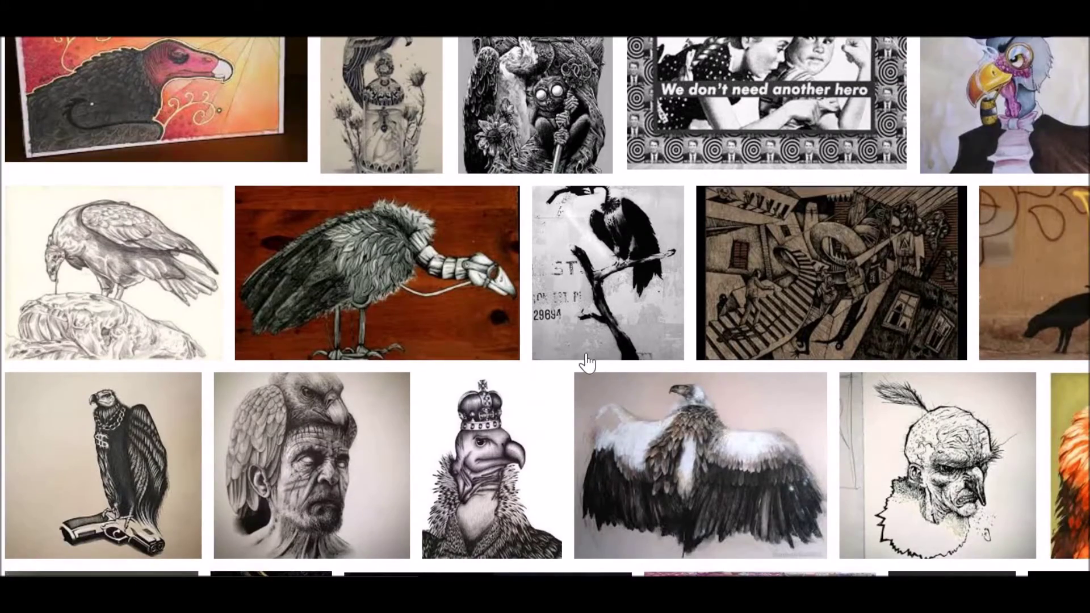
{"action": "scroll", "coordinate": [421, 363], "scroll_direction": "up", "scroll_amount": 2}
{"action": "scroll", "coordinate": [420, 363], "scroll_direction": "down", "scroll_amount": 7}
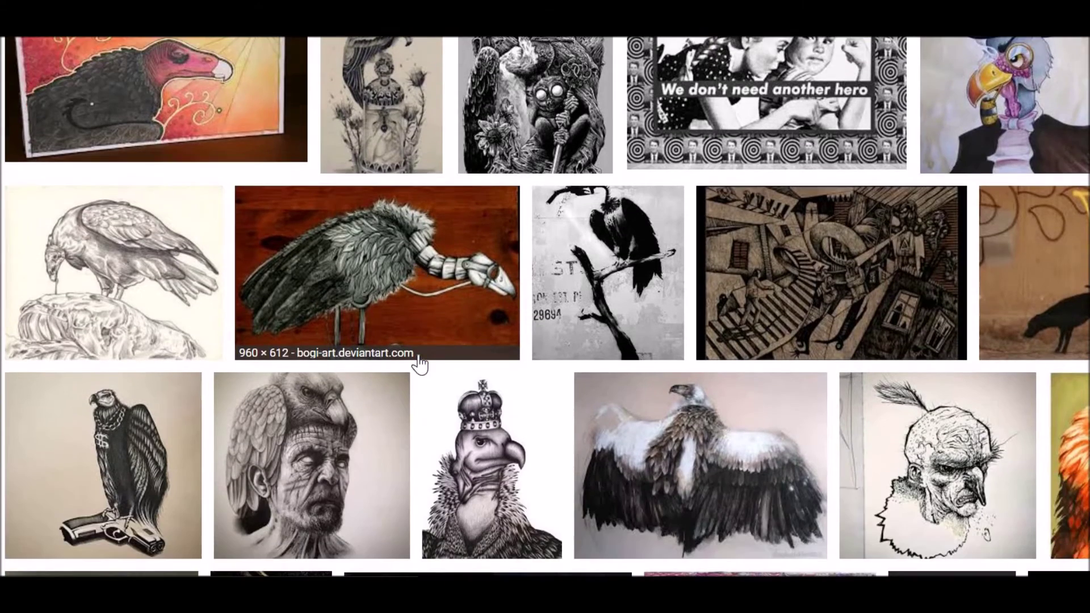
{"action": "scroll", "coordinate": [420, 363], "scroll_direction": "down", "scroll_amount": 2}
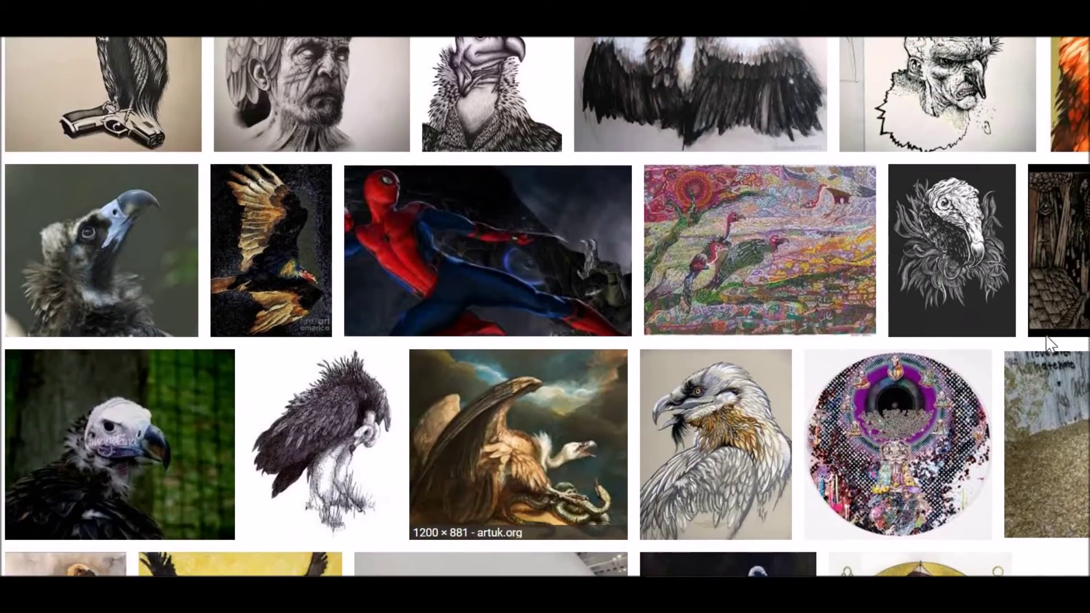
{"action": "scroll", "coordinate": [420, 364], "scroll_direction": "up", "scroll_amount": 4}
{"action": "left_click", "coordinate": [1070, 259]}
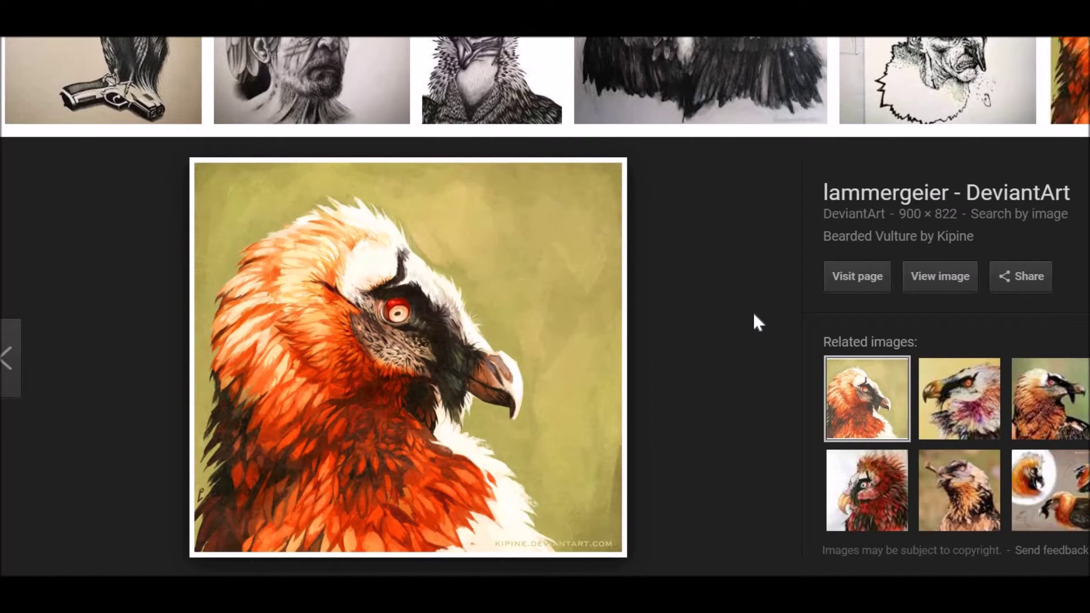
{"action": "right_click", "coordinate": [434, 326]}
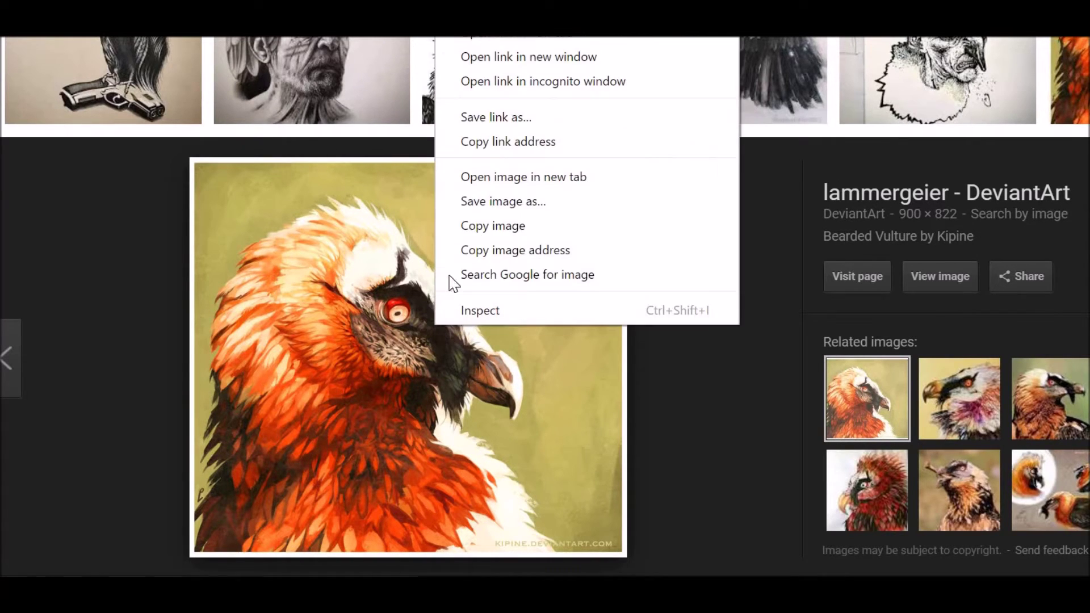
{"action": "left_click", "coordinate": [497, 204]}
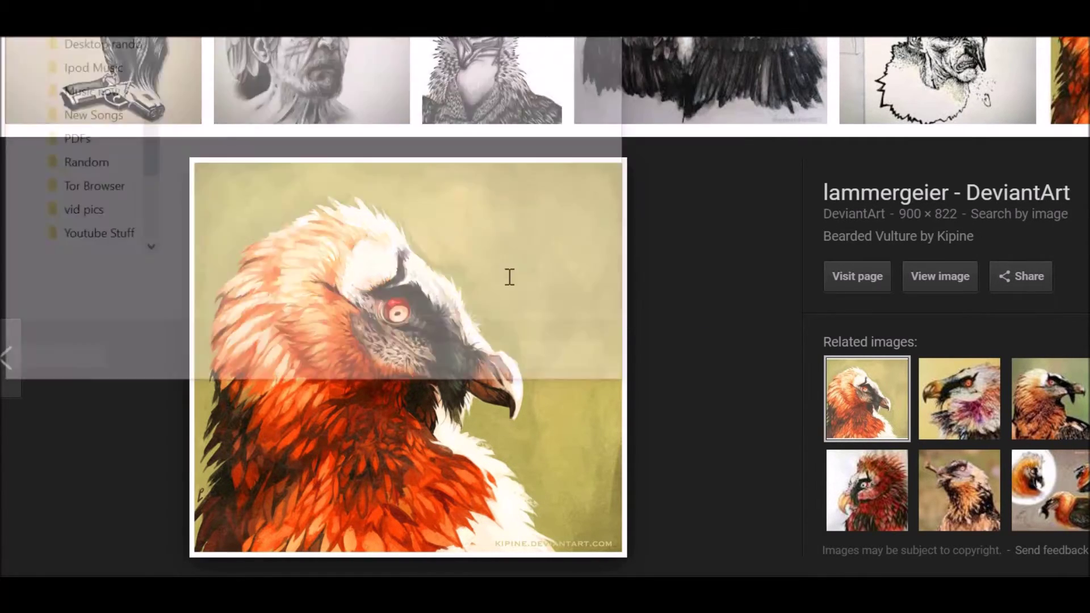
{"action": "key", "text": "Return"}
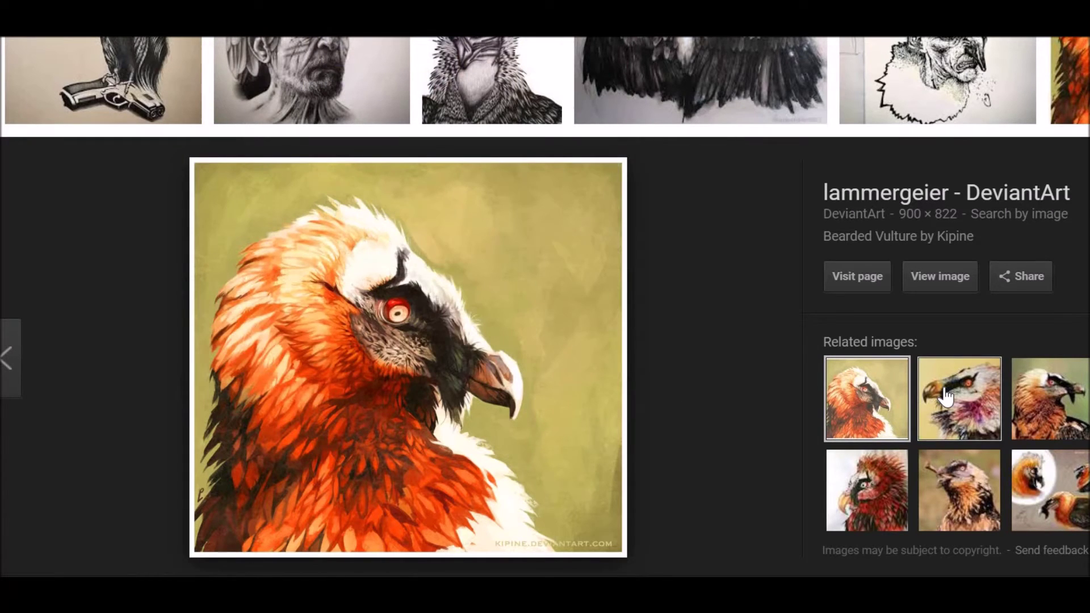
- Compare the related bearded vulture images of the orange painting
{"action": "left_click", "coordinate": [945, 397]}
{"action": "left_click", "coordinate": [1032, 410]}
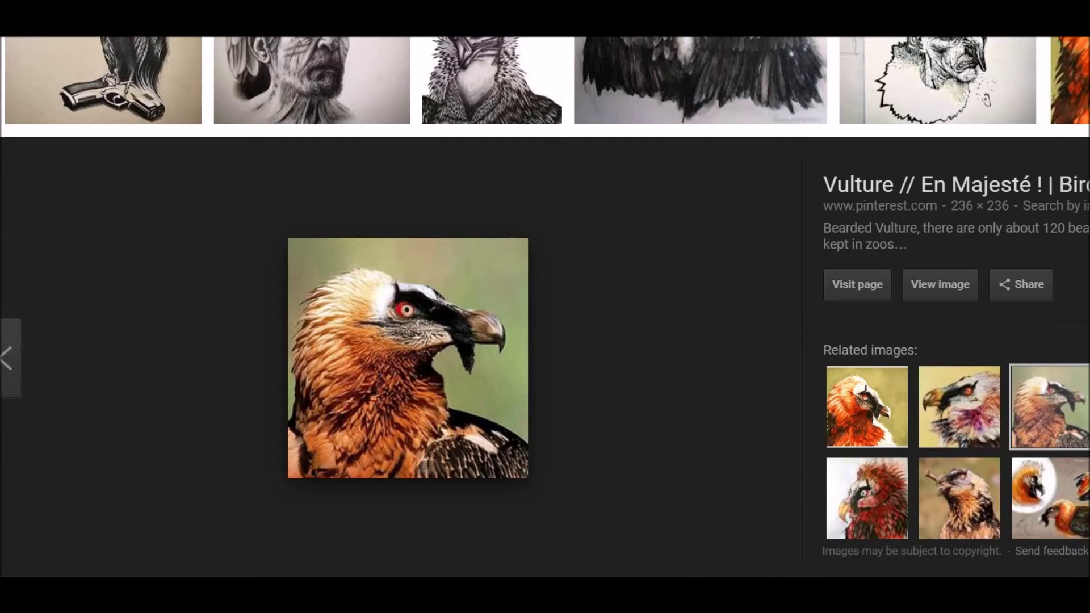
{"action": "left_click", "coordinate": [959, 407]}
{"action": "left_click", "coordinate": [890, 490]}
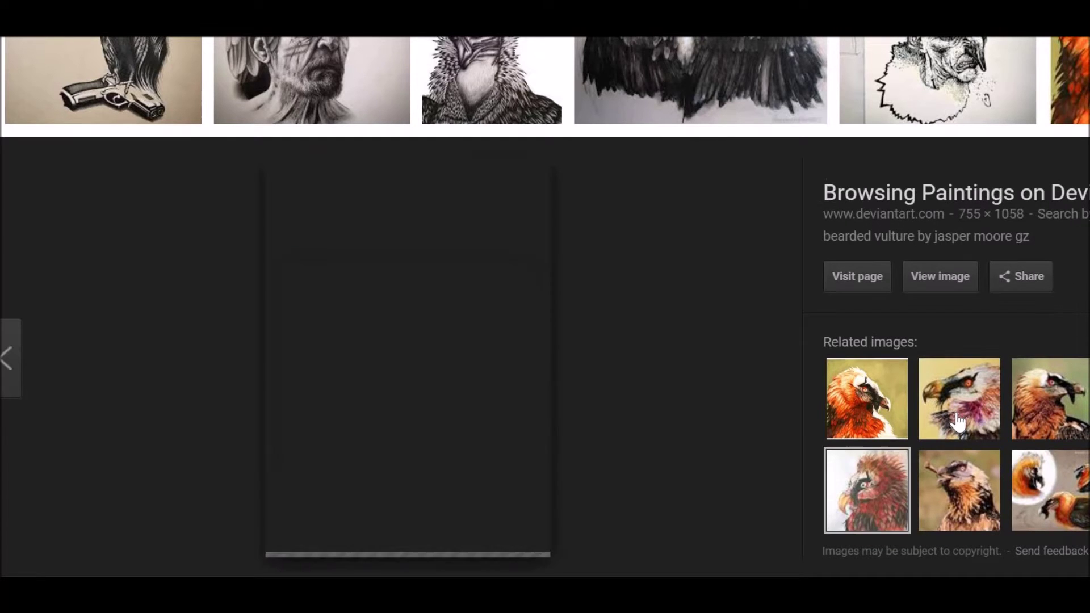
- Open the related bearded vulture painting from Behance and save the image to the desktop
{"action": "left_click", "coordinate": [923, 416]}
{"action": "right_click", "coordinate": [394, 350]}
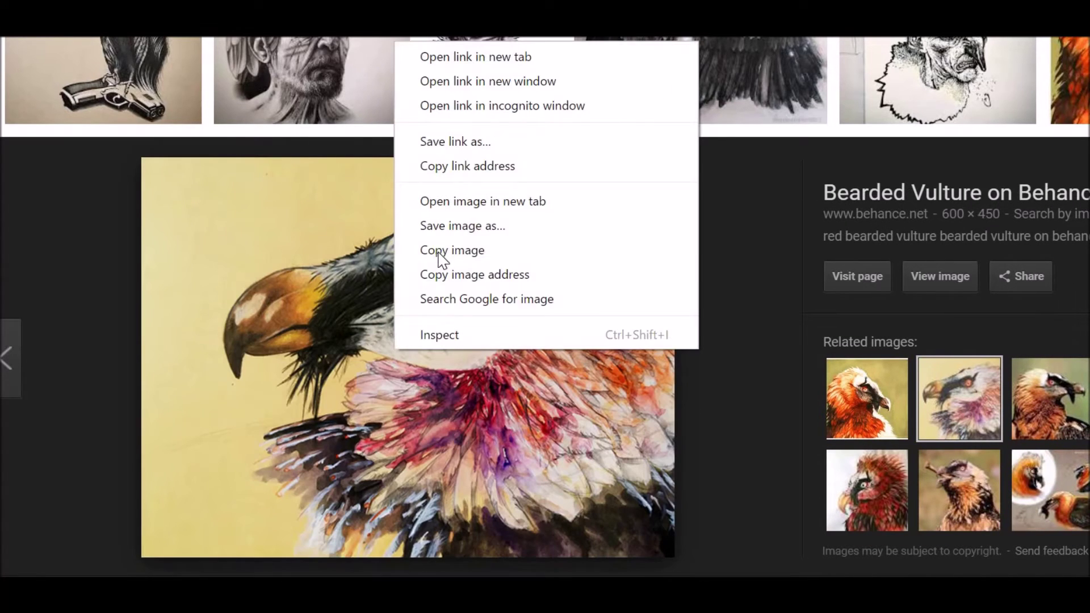
{"action": "left_click", "coordinate": [452, 226]}
{"action": "left_click", "coordinate": [448, 363]}
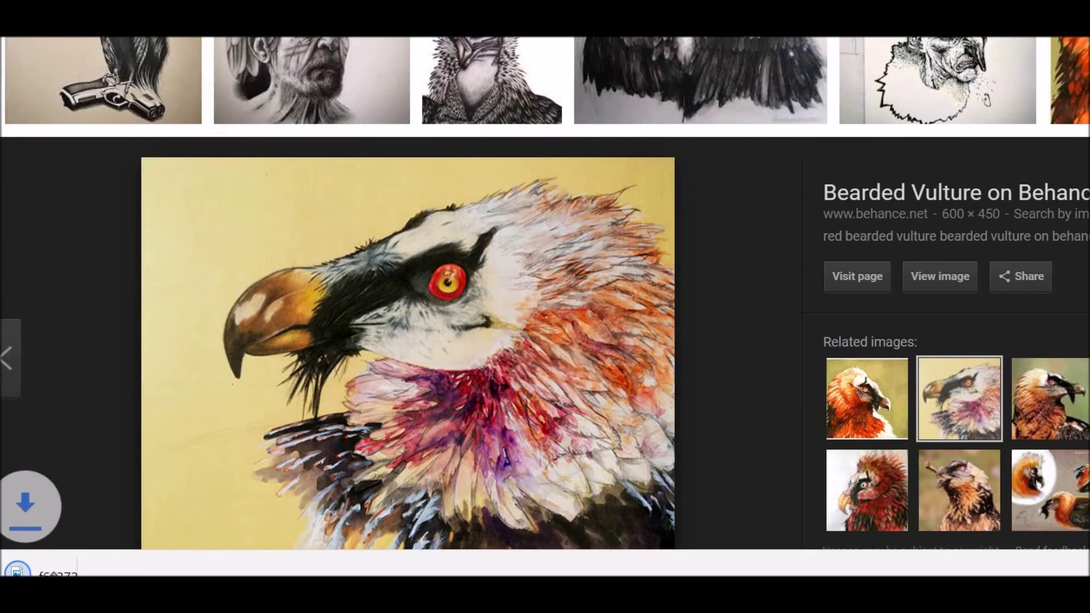
- Return to the card maker, load the saved vulture painting as the card's picture and adjust it within the portrait frame
{"action": "key", "text": "ctrl+Tab"}
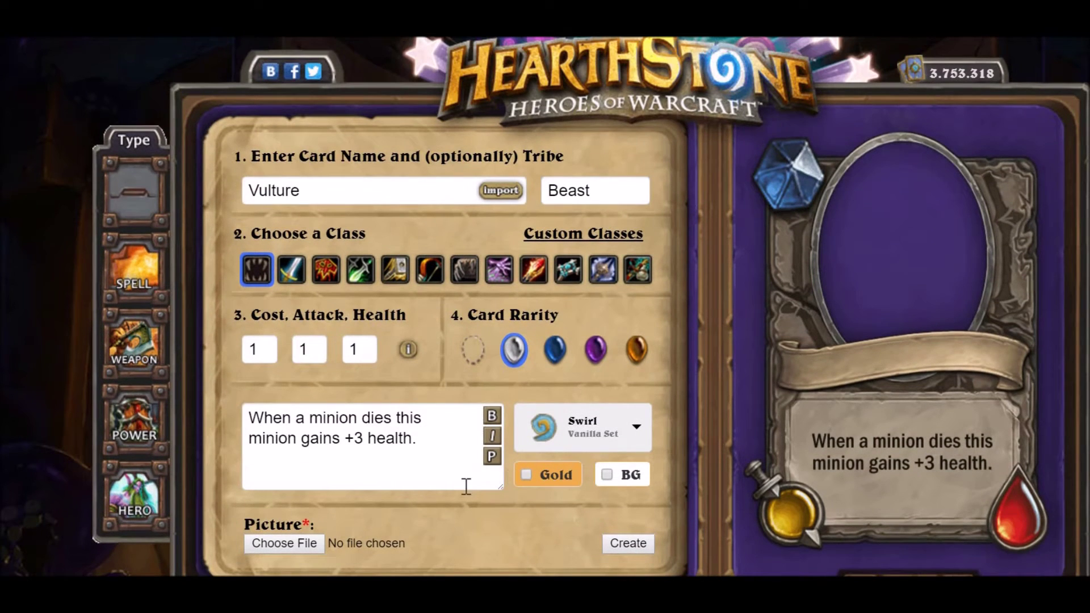
{"action": "left_click", "coordinate": [302, 543]}
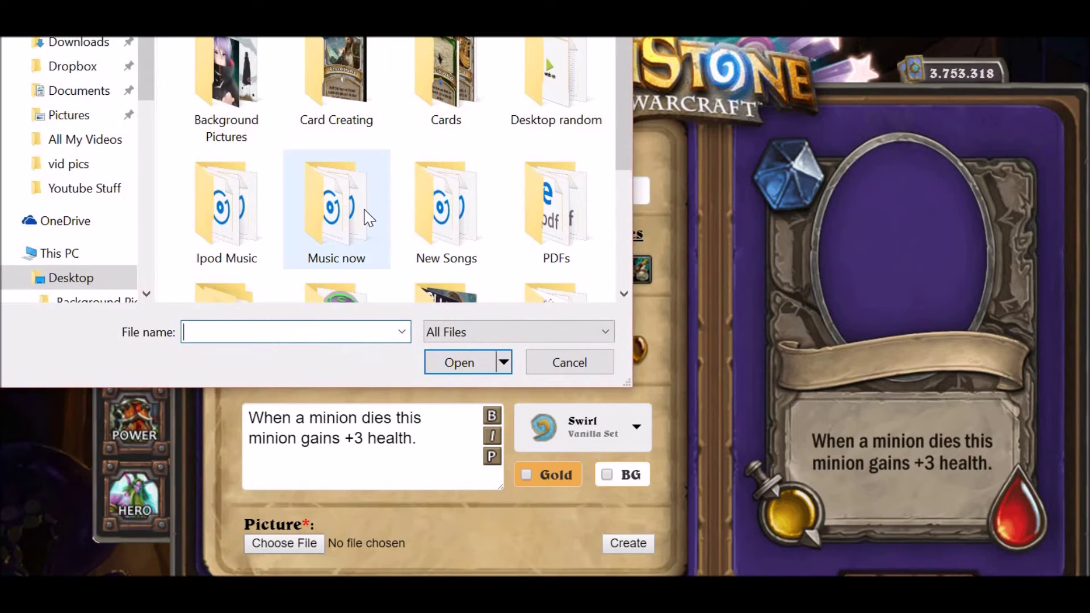
{"action": "scroll", "coordinate": [370, 216], "scroll_direction": "down", "scroll_amount": 3}
{"action": "left_click", "coordinate": [226, 221]}
{"action": "left_click", "coordinate": [438, 362]}
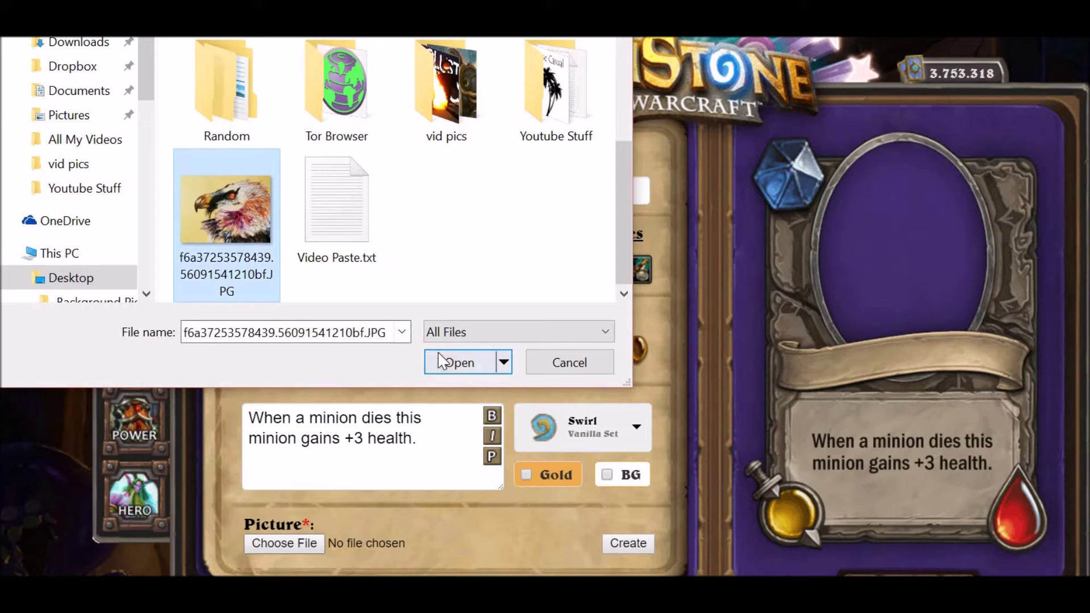
{"action": "scroll", "coordinate": [918, 267], "scroll_direction": "up", "scroll_amount": 5}
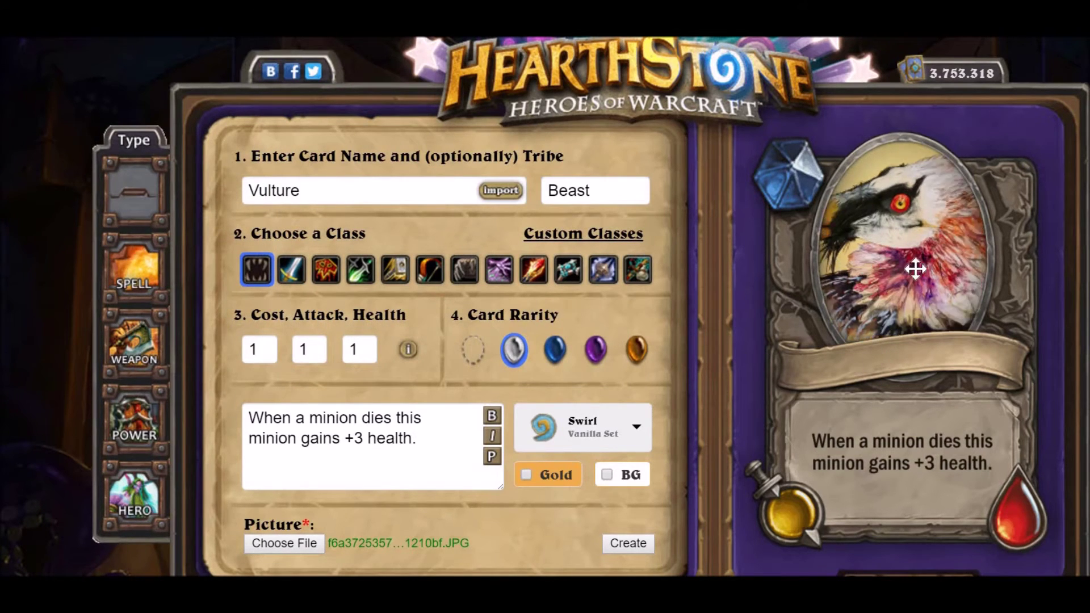
{"action": "mouse_move", "coordinate": [922, 277]}
{"action": "left_mouse_down"}
{"action": "mouse_move", "coordinate": [891, 283]}
{"action": "mouse_move", "coordinate": [926, 288]}
{"action": "mouse_move", "coordinate": [917, 296]}
{"action": "left_mouse_up"}
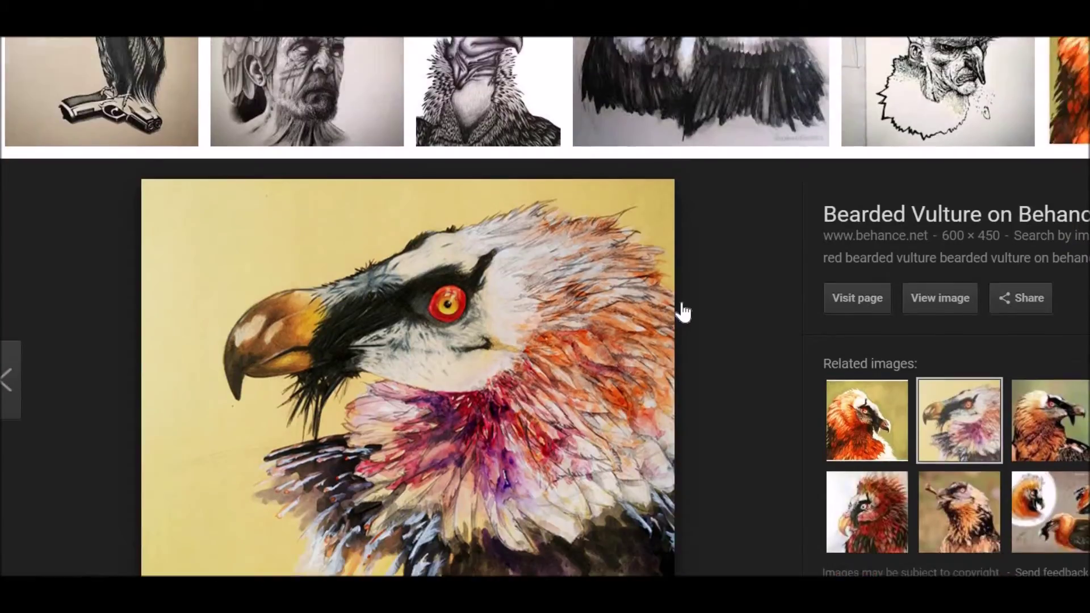
- Browse the vulture art results further, preview the Vulture and Snake painting from Art UK and look through its related images
{"action": "scroll", "coordinate": [686, 315], "scroll_direction": "up", "scroll_amount": 5}
{"action": "scroll", "coordinate": [687, 309], "scroll_direction": "up", "scroll_amount": 2}
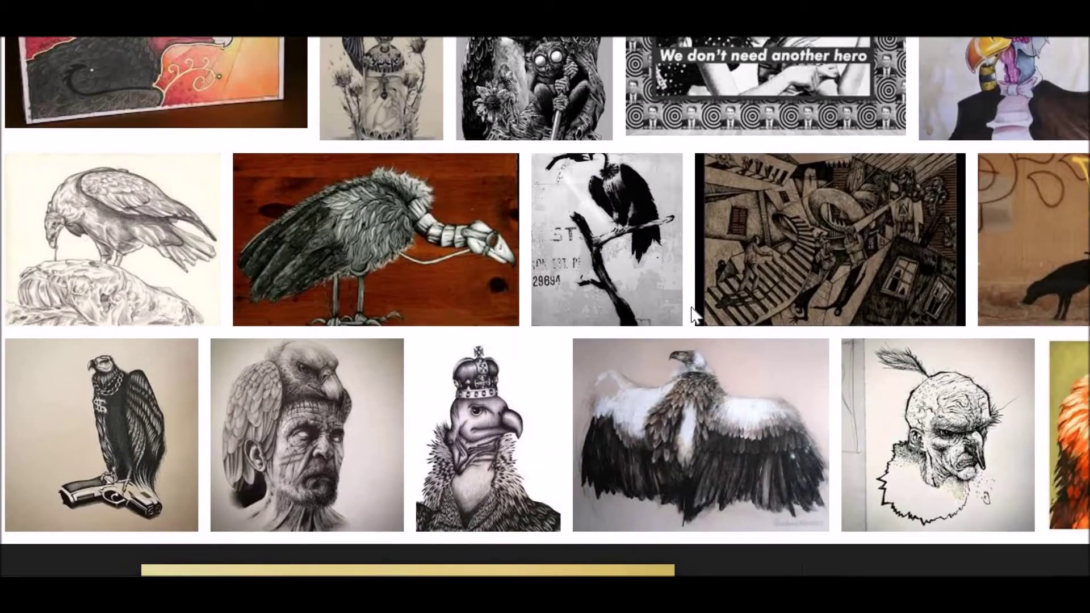
{"action": "scroll", "coordinate": [690, 315], "scroll_direction": "down", "scroll_amount": 15}
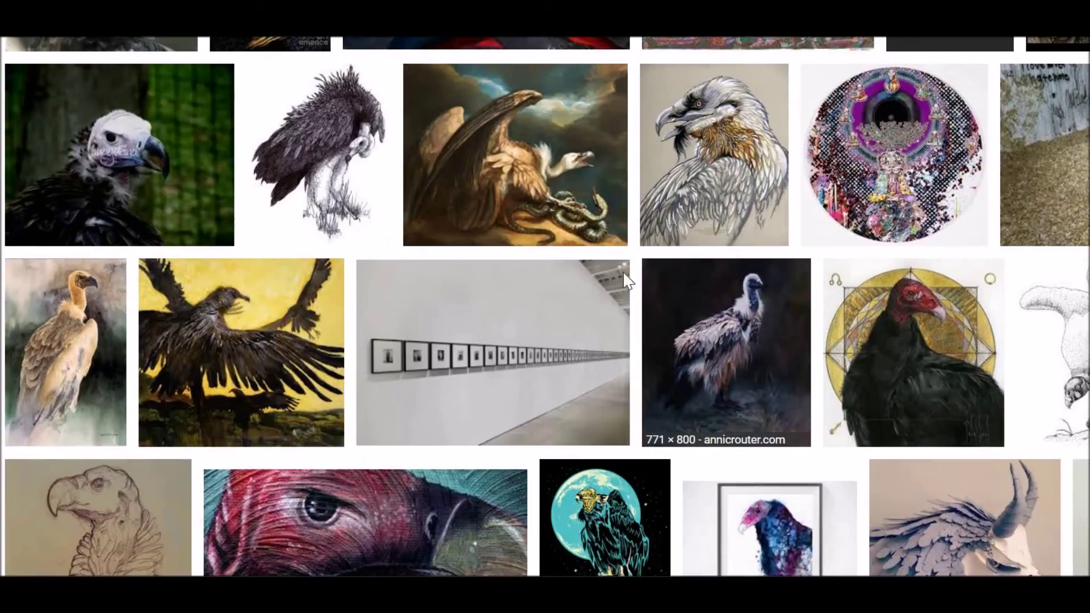
{"action": "left_click", "coordinate": [608, 231]}
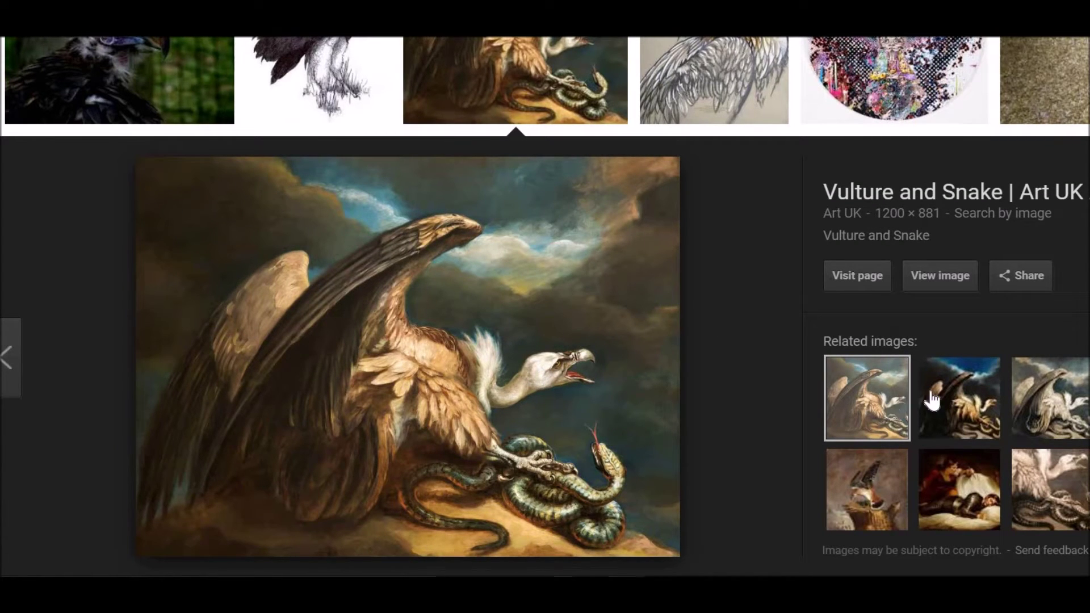
{"action": "left_click", "coordinate": [960, 400]}
{"action": "left_click", "coordinate": [1045, 397]}
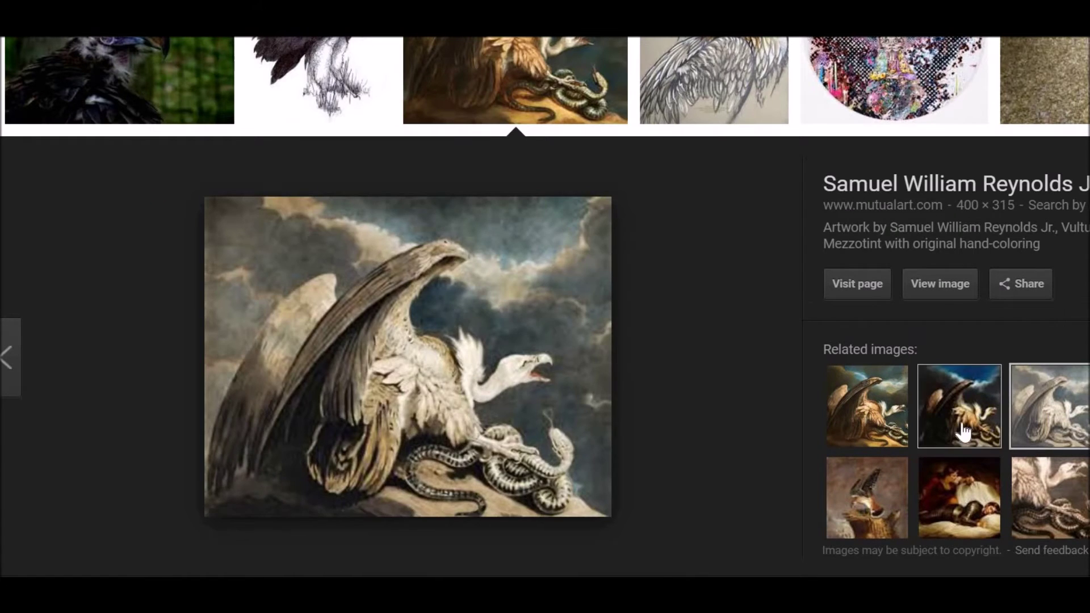
{"action": "left_click", "coordinate": [869, 499]}
{"action": "left_click", "coordinate": [952, 500]}
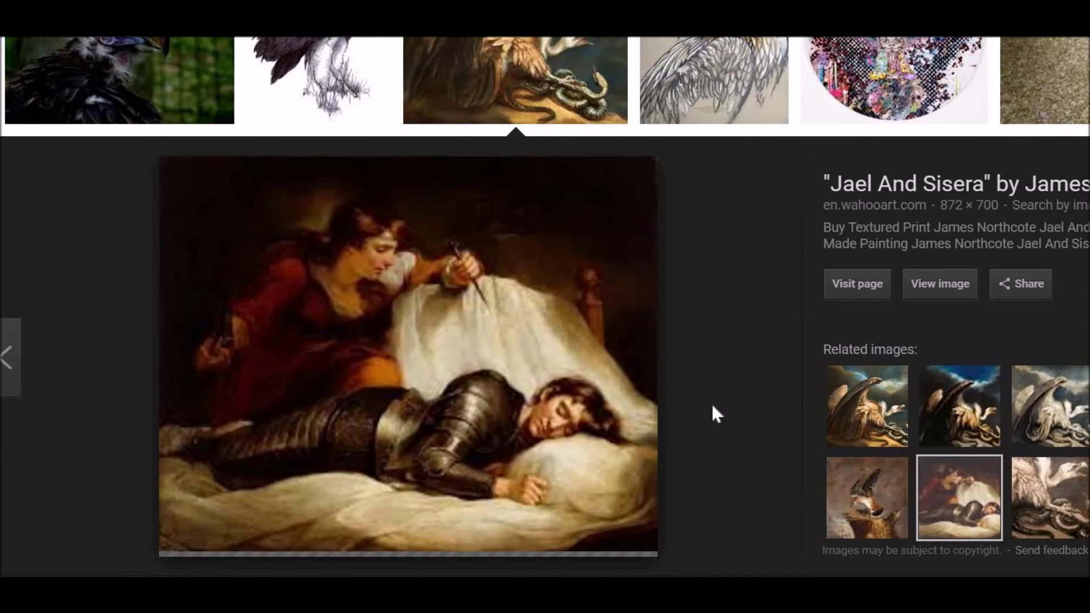
- Find the vulture silhouette against the yellow sun further down the results and save the image to the desktop
{"action": "scroll", "coordinate": [711, 404], "scroll_direction": "down", "scroll_amount": 10}
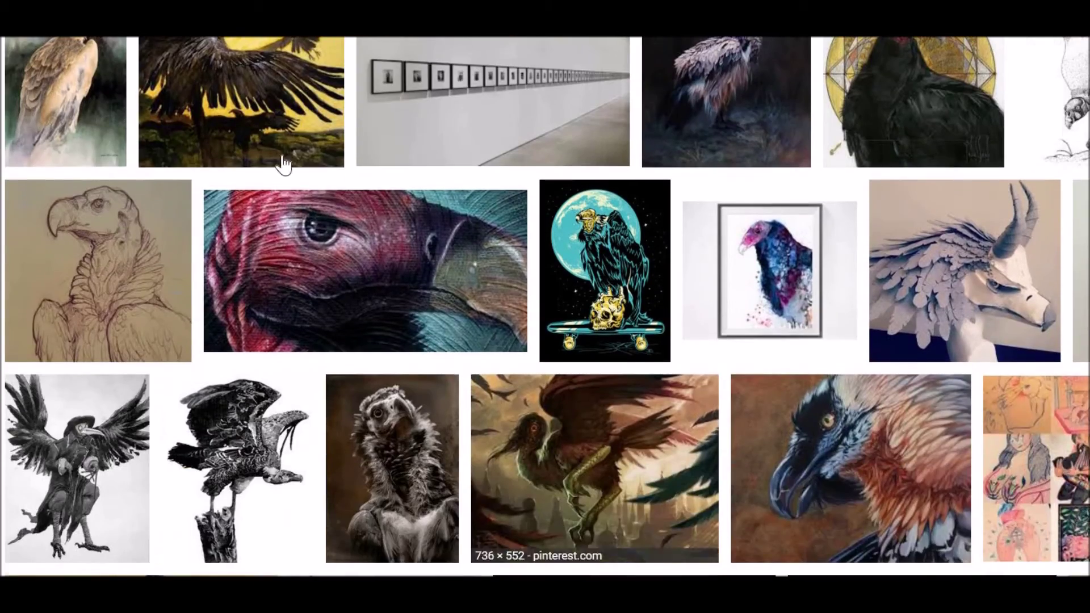
{"action": "scroll", "coordinate": [283, 165], "scroll_direction": "up", "scroll_amount": 2}
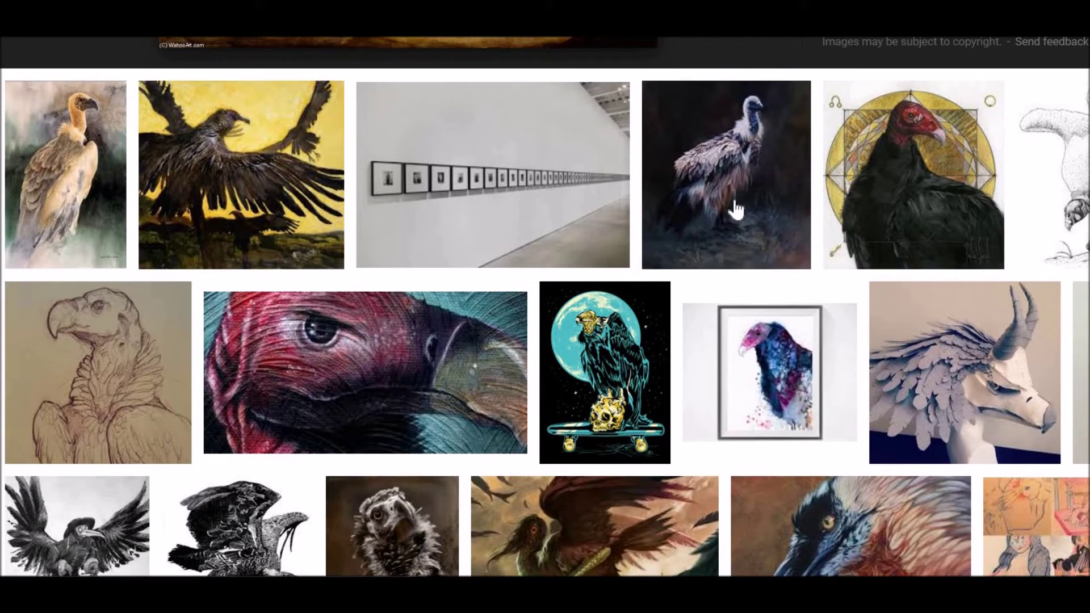
{"action": "scroll", "coordinate": [737, 210], "scroll_direction": "down", "scroll_amount": 3}
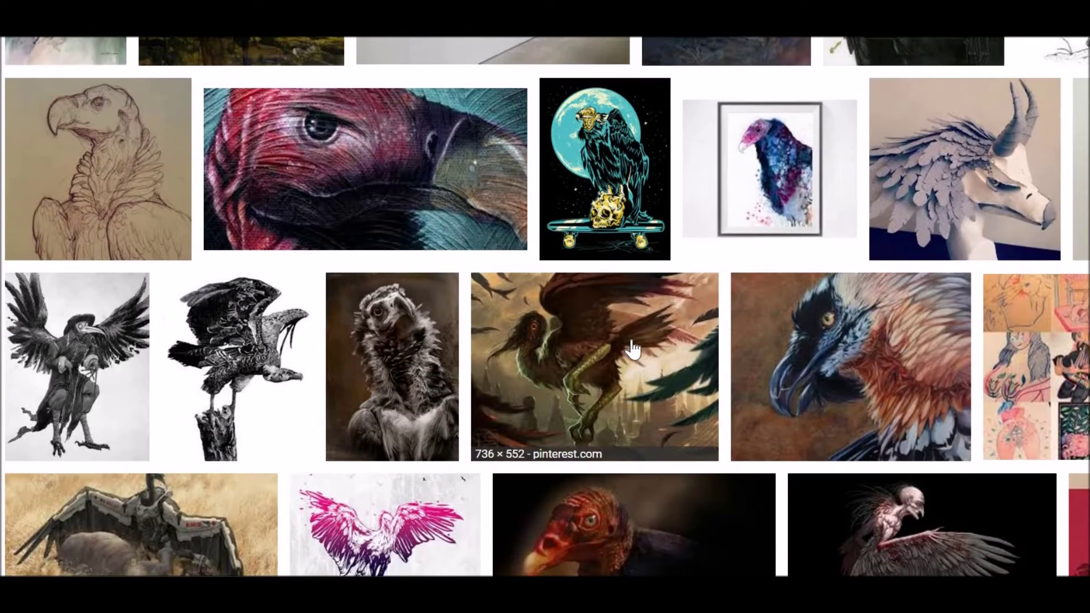
{"action": "scroll", "coordinate": [634, 350], "scroll_direction": "down", "scroll_amount": 5}
{"action": "scroll", "coordinate": [633, 350], "scroll_direction": "down", "scroll_amount": 5}
{"action": "scroll", "coordinate": [633, 349], "scroll_direction": "up", "scroll_amount": 5}
{"action": "scroll", "coordinate": [633, 349], "scroll_direction": "down", "scroll_amount": 5}
{"action": "scroll", "coordinate": [625, 348], "scroll_direction": "down", "scroll_amount": 2}
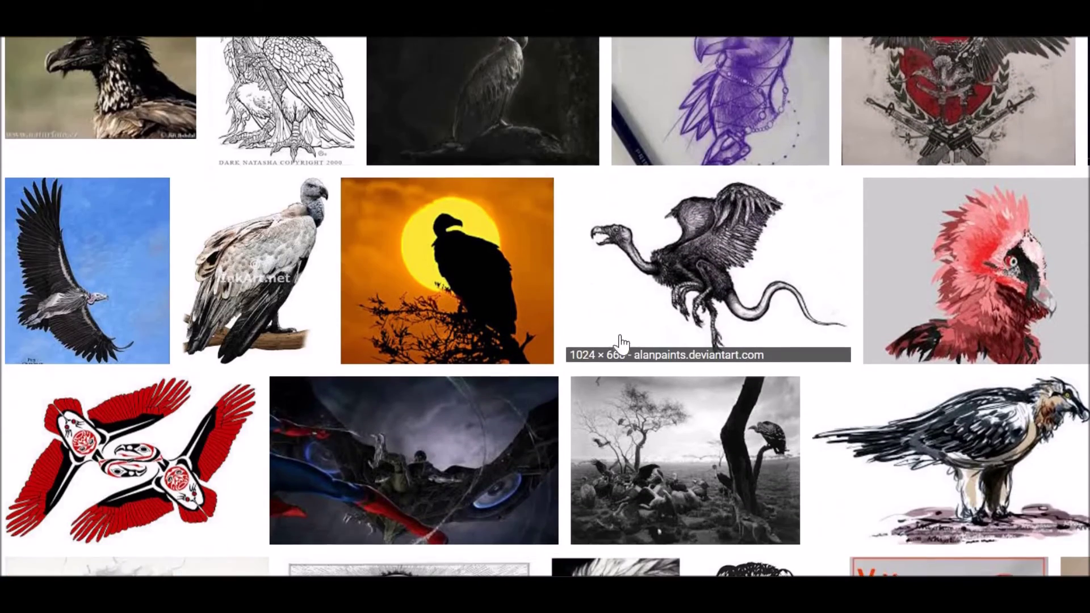
{"action": "left_click", "coordinate": [413, 277]}
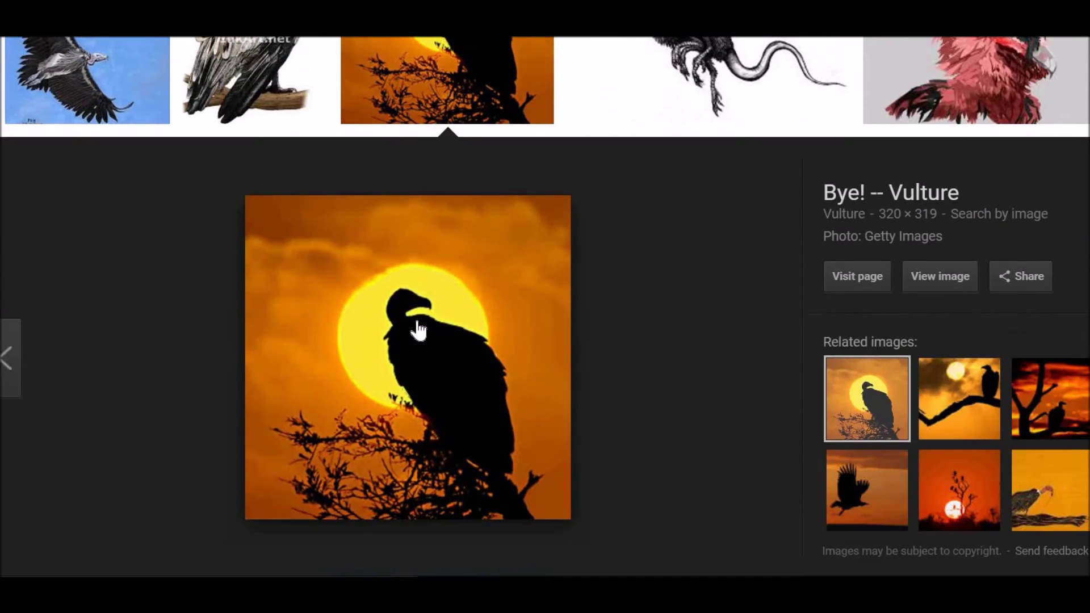
{"action": "right_click", "coordinate": [457, 301]}
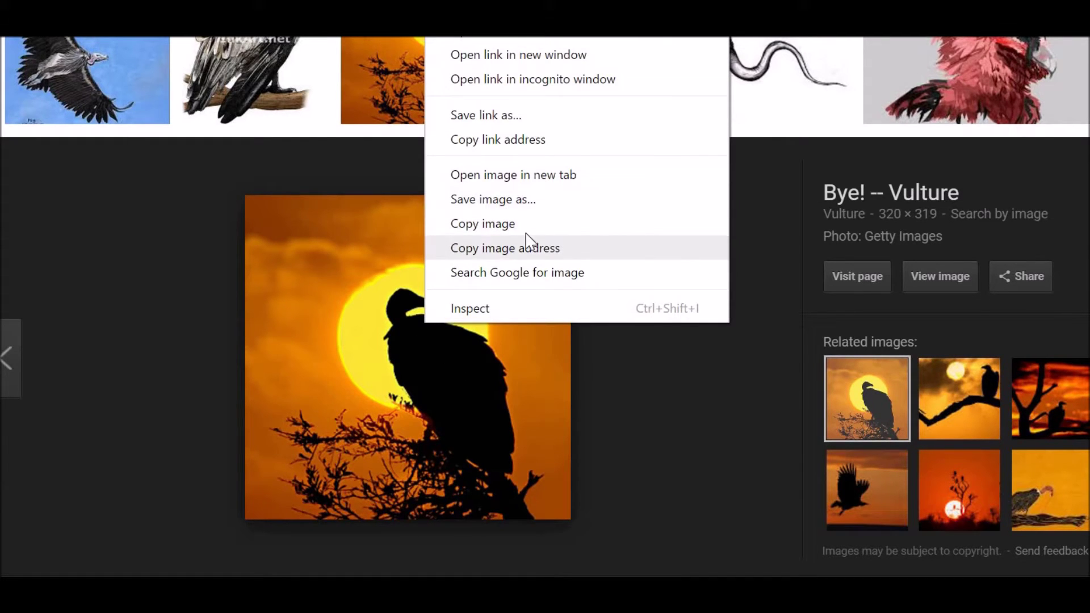
{"action": "left_click", "coordinate": [488, 426]}
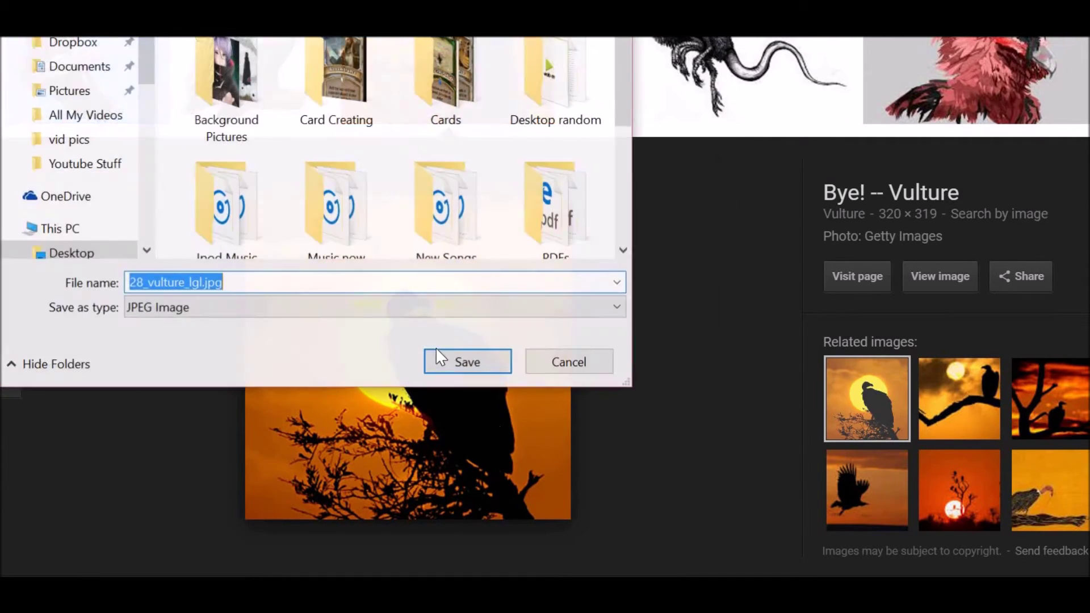
{"action": "left_click", "coordinate": [437, 360]}
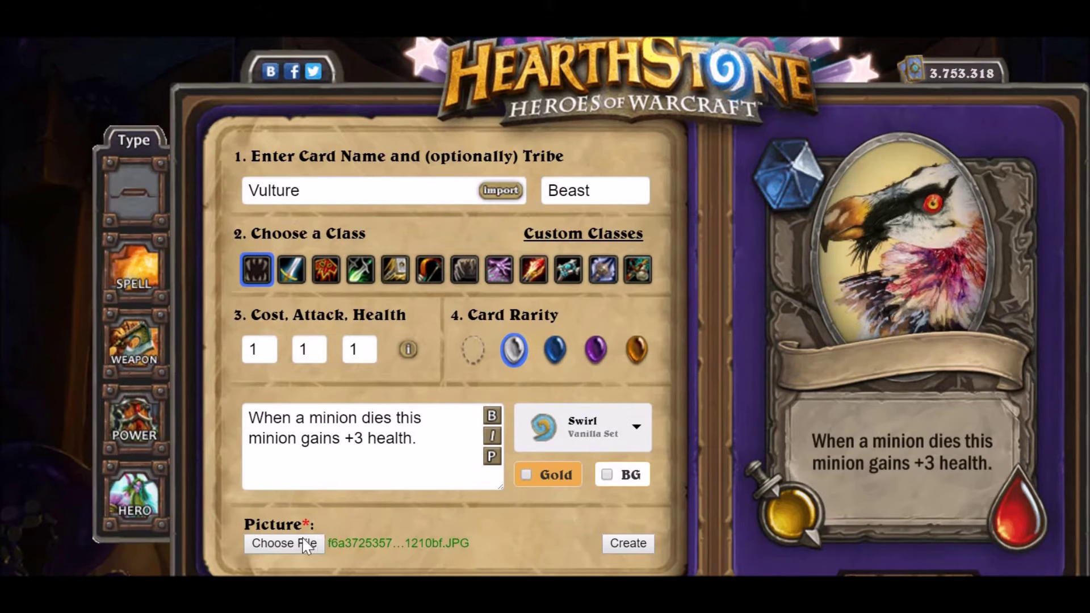
- In the card maker, replace the card's picture with 28_vulture_lgl.jpg from the desktop and create the card
{"action": "left_click", "coordinate": [305, 545]}
{"action": "scroll", "coordinate": [381, 259], "scroll_direction": "down", "scroll_amount": 5}
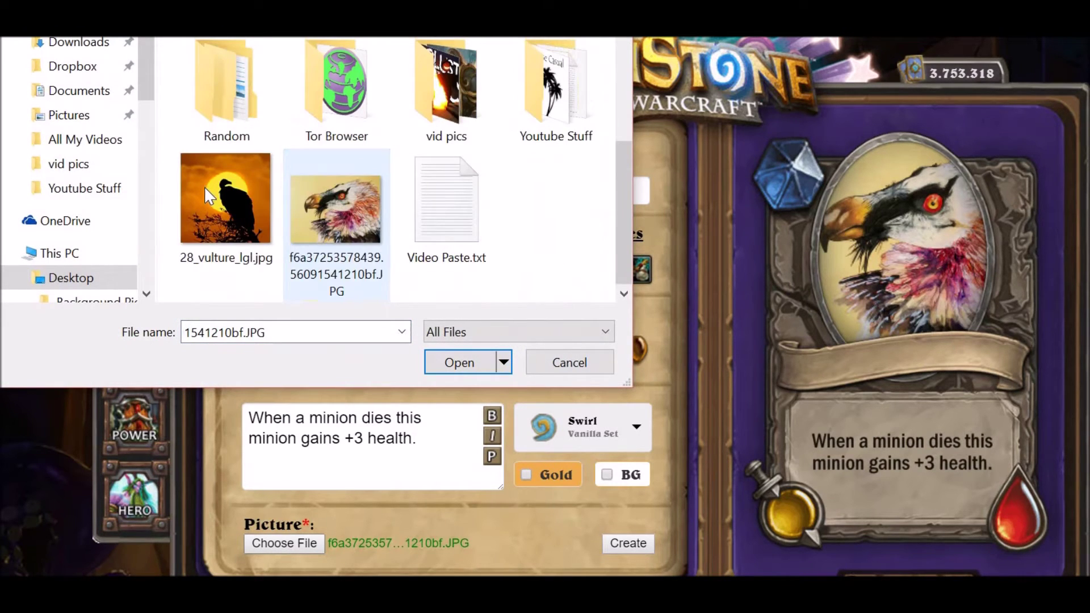
{"action": "left_click", "coordinate": [225, 199]}
{"action": "key", "text": "Return"}
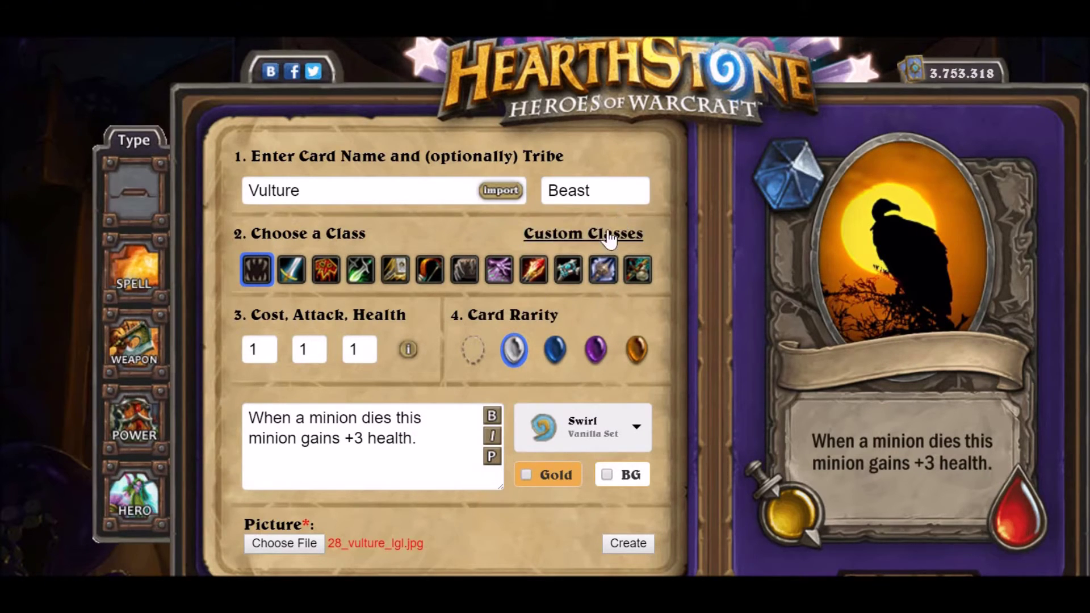
{"action": "left_click", "coordinate": [622, 543]}
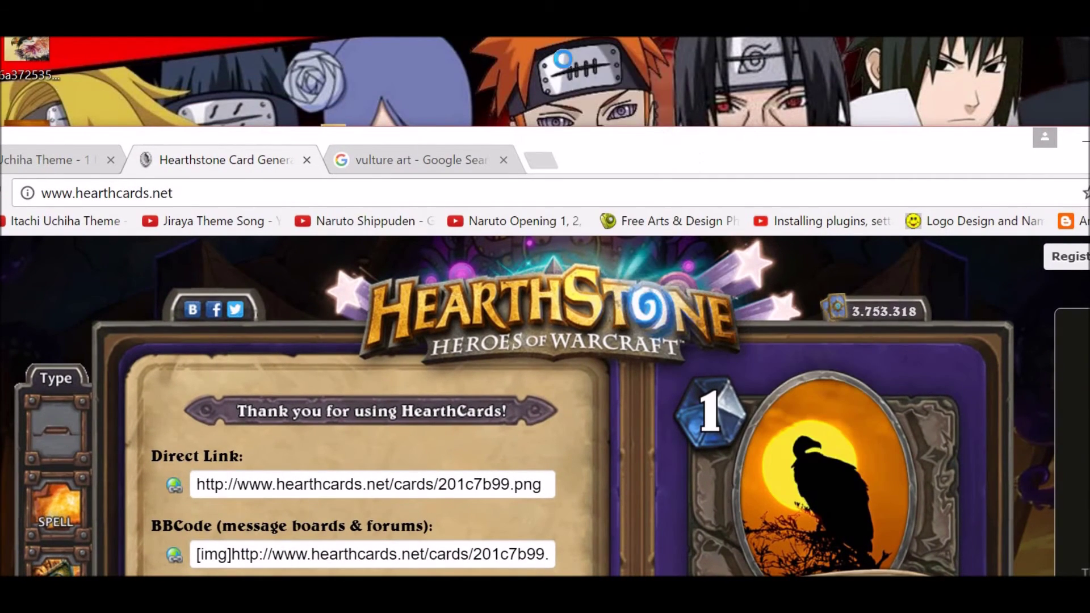
- On the desktop, move the vulture silhouette image into the Card Creating folder and delete the bearded vulture painting
{"action": "left_click", "coordinate": [1084, 139]}
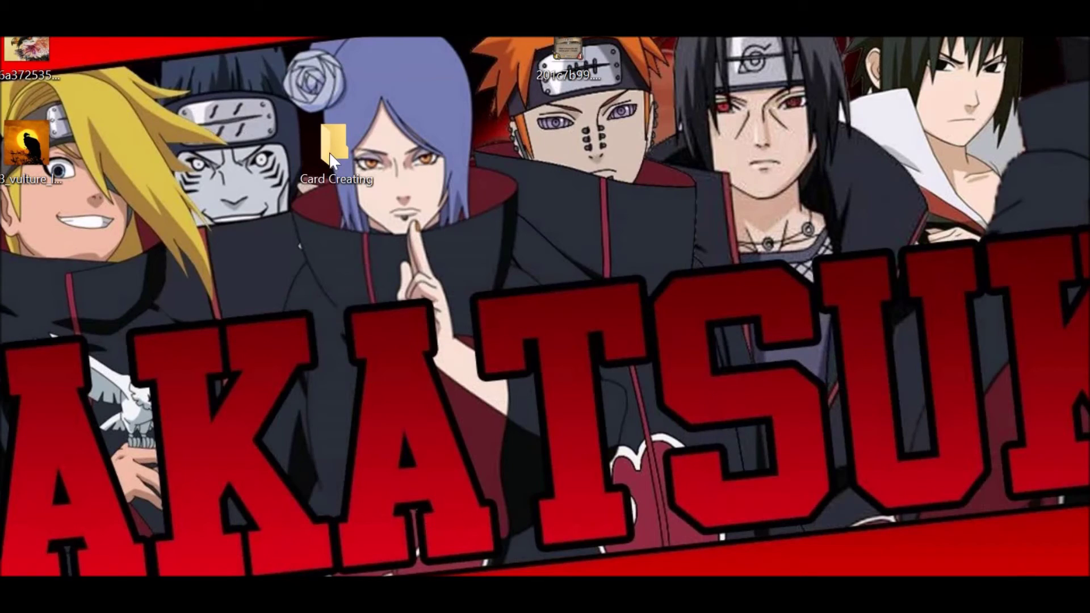
{"action": "left_click_drag", "start_coordinate": [62, 142], "coordinate": [322, 155]}
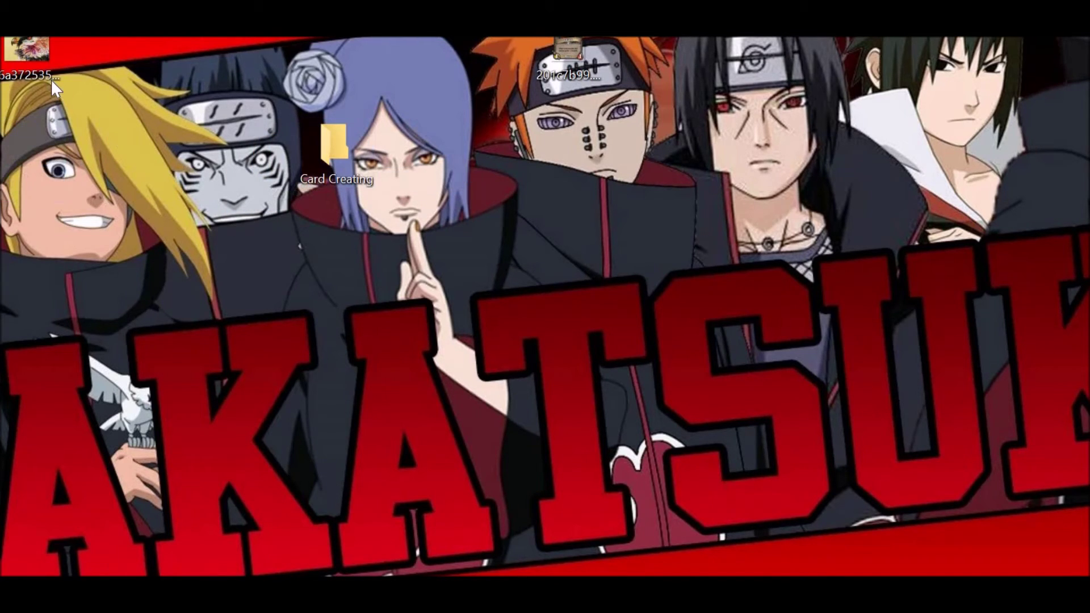
{"action": "left_click", "coordinate": [50, 80]}
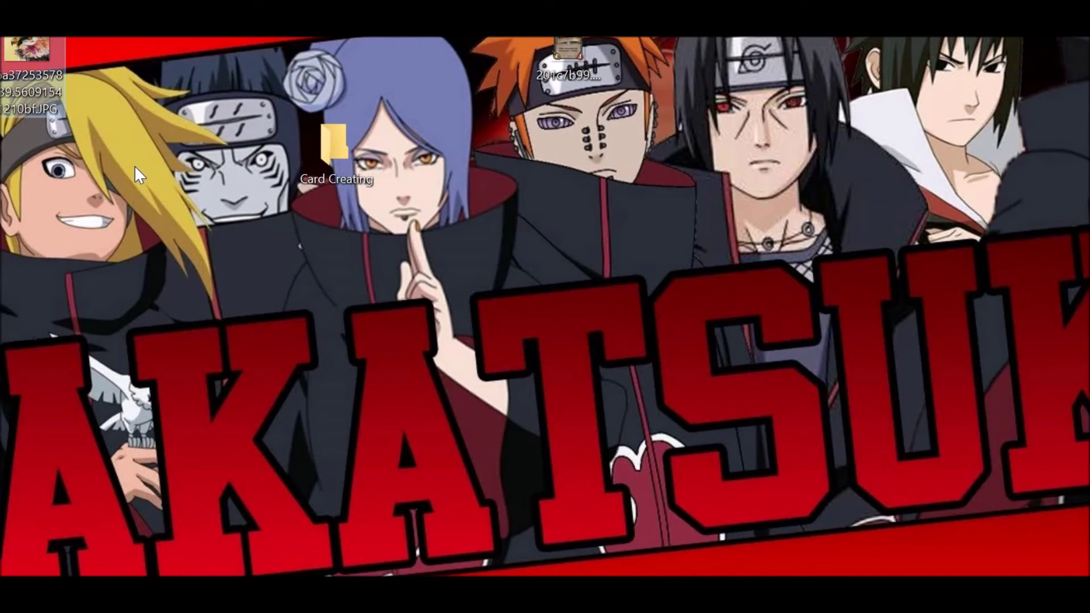
{"action": "key", "text": "Delete"}
- In the Card Creating folder, delete 28_vulture_lgl.jpg and move the finished Vulture card image in from the desktop
{"action": "double_click", "coordinate": [321, 163]}
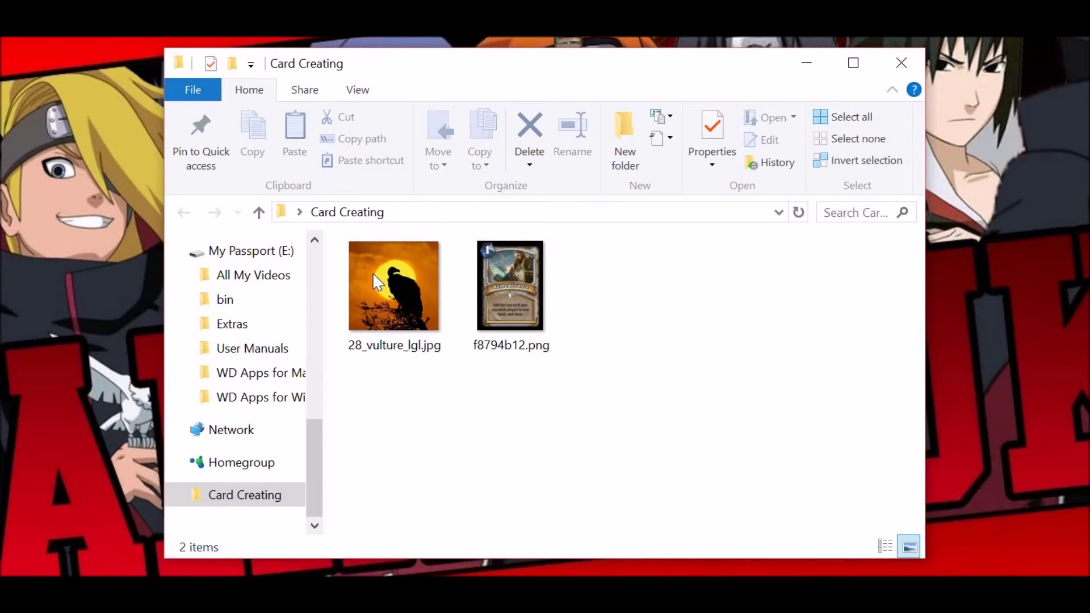
{"action": "left_click", "coordinate": [373, 273]}
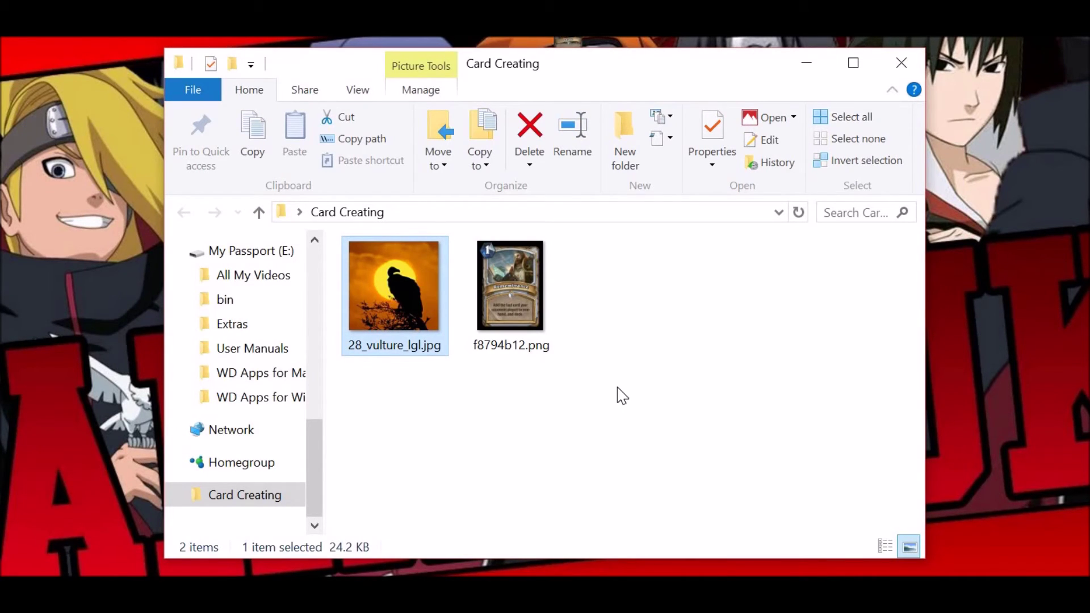
{"action": "key", "text": "Delete"}
{"action": "left_click_drag", "start_coordinate": [490, 46], "coordinate": [574, 313]}
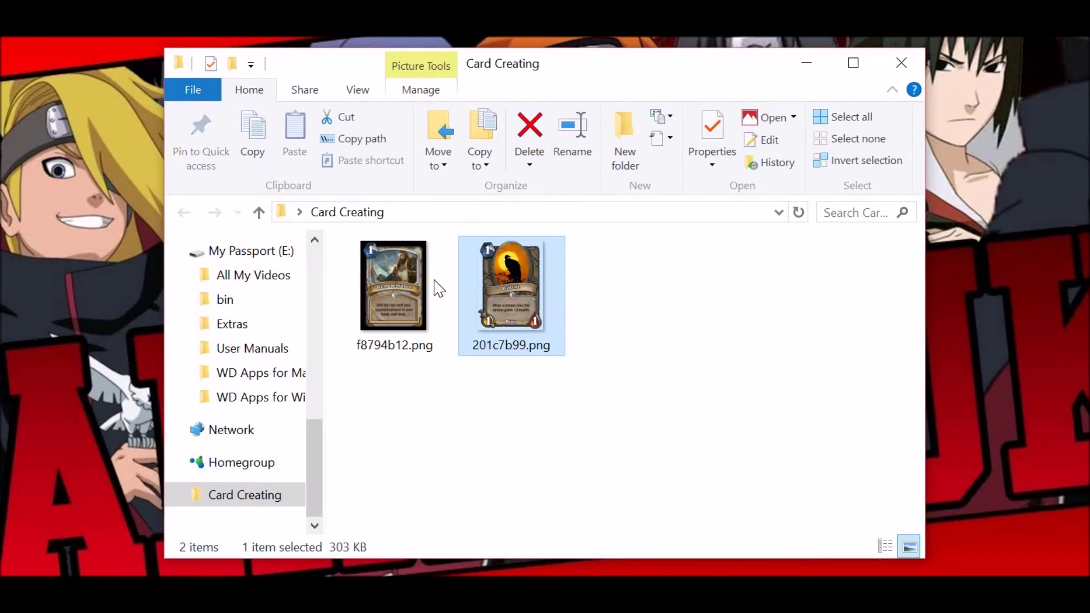
- View the Remembrance and Vulture card images full size, and close the image viewer
{"action": "left_click", "coordinate": [412, 271]}
{"action": "double_click", "coordinate": [413, 271]}
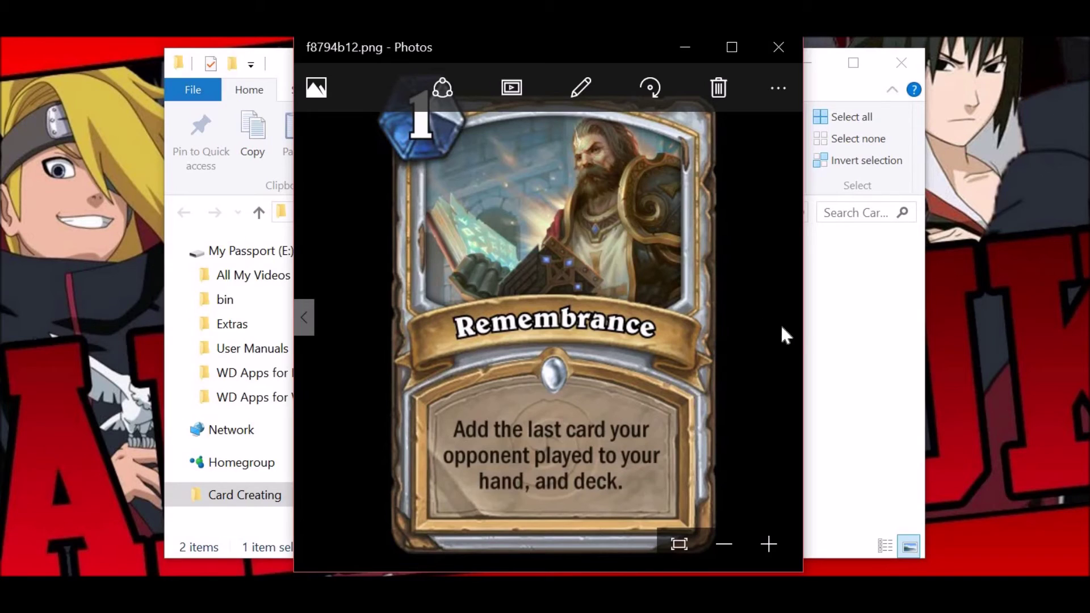
{"action": "left_click", "coordinate": [310, 309]}
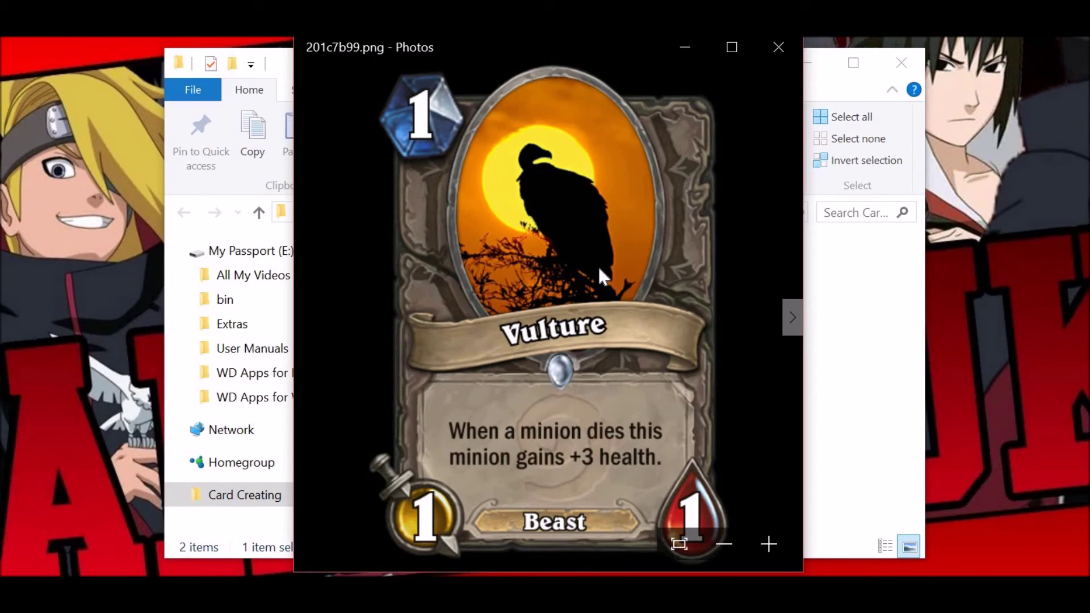
{"action": "left_click", "coordinate": [617, 237]}
{"action": "left_click", "coordinate": [777, 50]}
{"action": "left_click", "coordinate": [704, 321]}
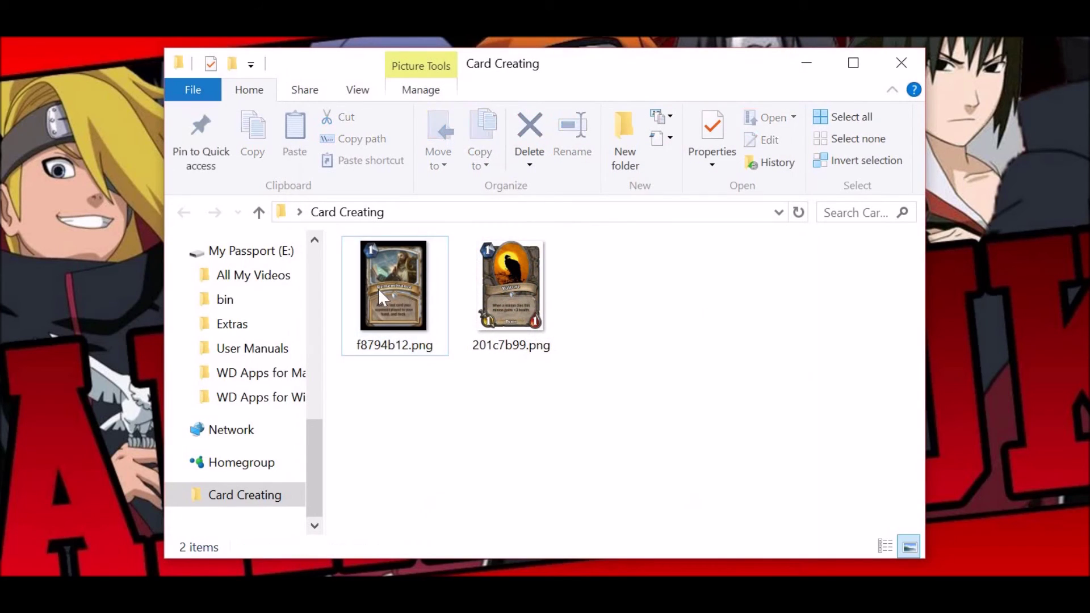
- Close the Card Creating folder and reopen it from the desktop to check the two card images
{"action": "left_click", "coordinate": [489, 311]}
{"action": "left_click", "coordinate": [401, 308]}
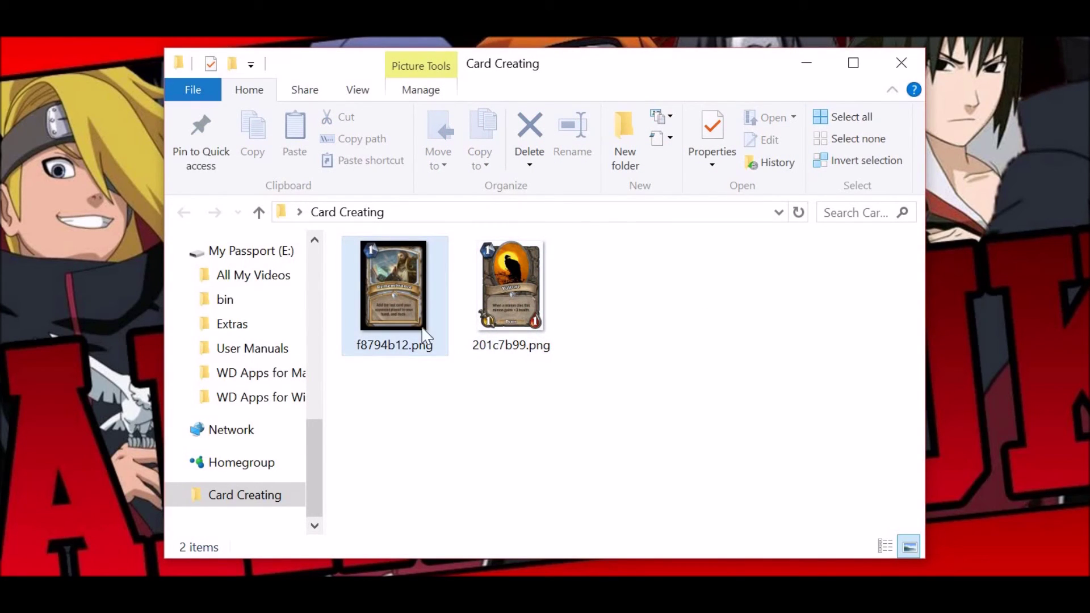
{"action": "left_click", "coordinate": [565, 383]}
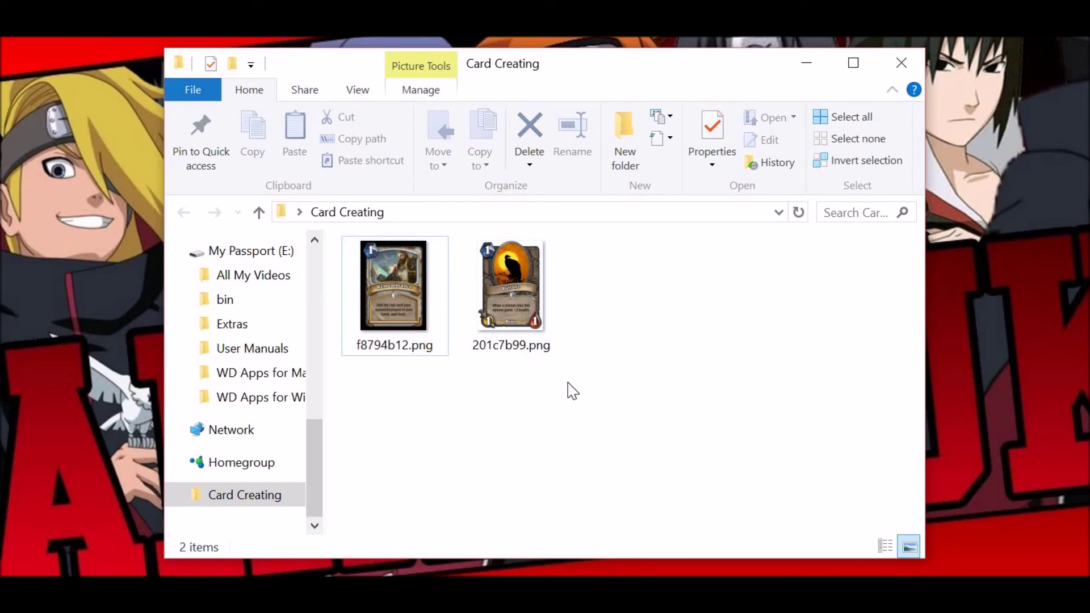
{"action": "left_click", "coordinate": [901, 63]}
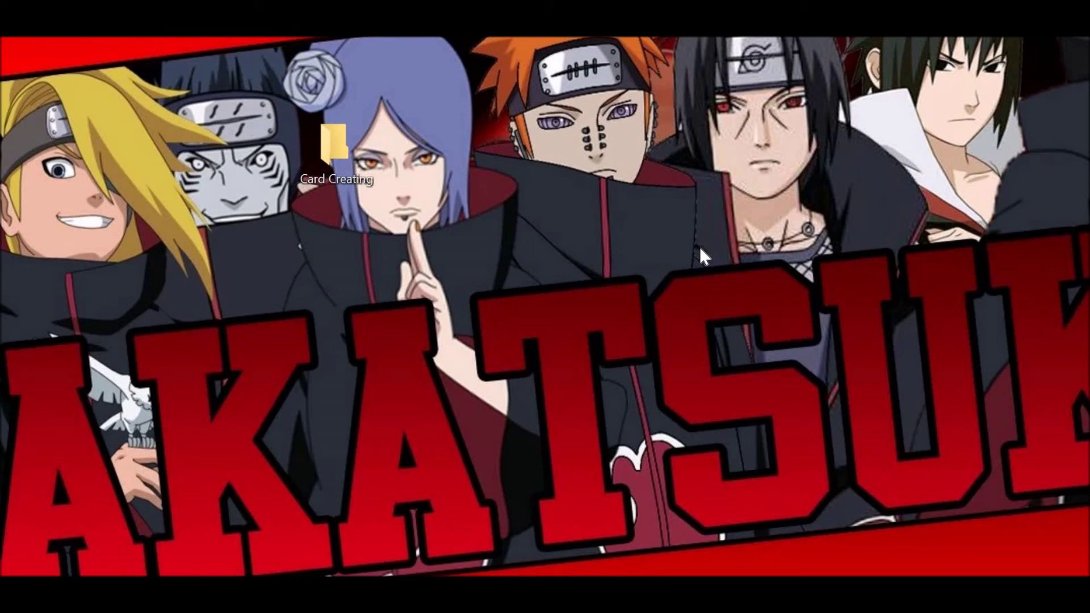
{"action": "double_click", "coordinate": [344, 183]}
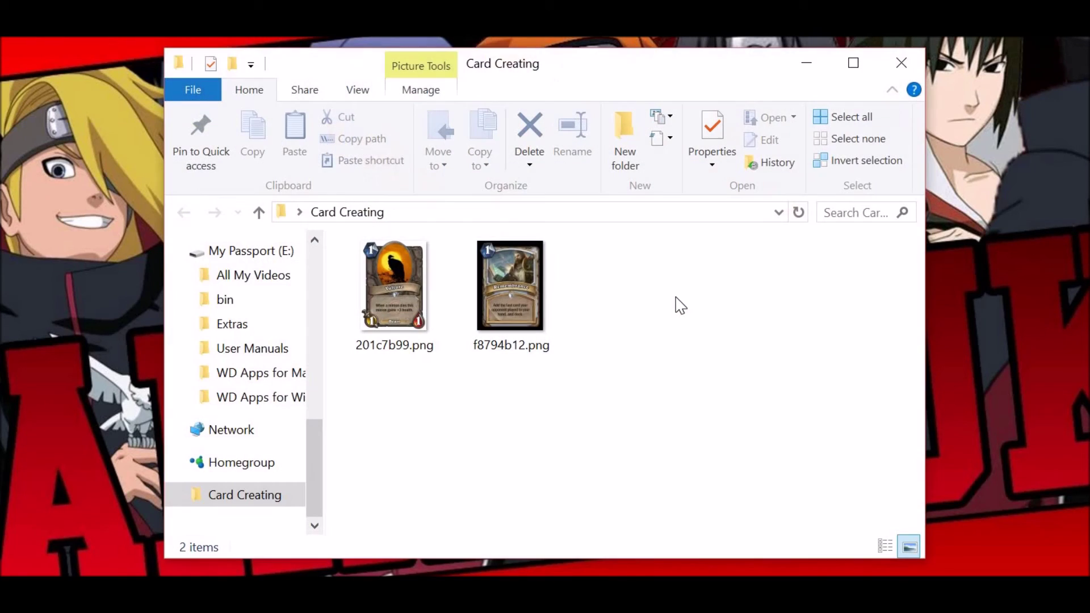